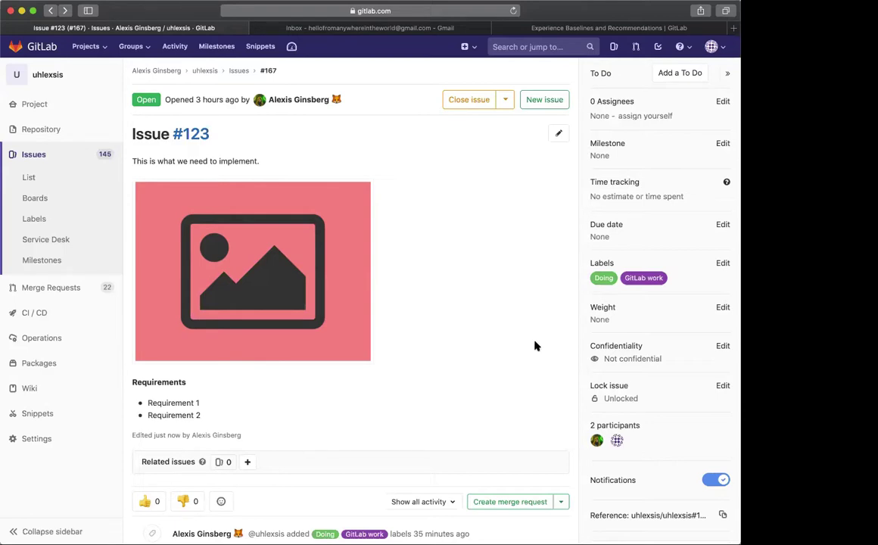
Set issue #123's weight to 1
{"action": "left_click", "coordinate": [722, 307]}
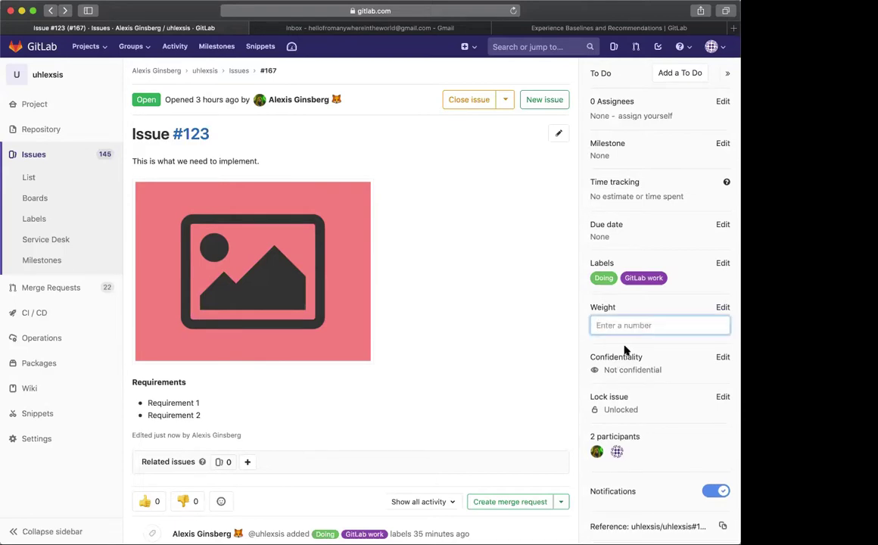
{"action": "type", "text": "1"}
{"action": "key", "text": "Return"}
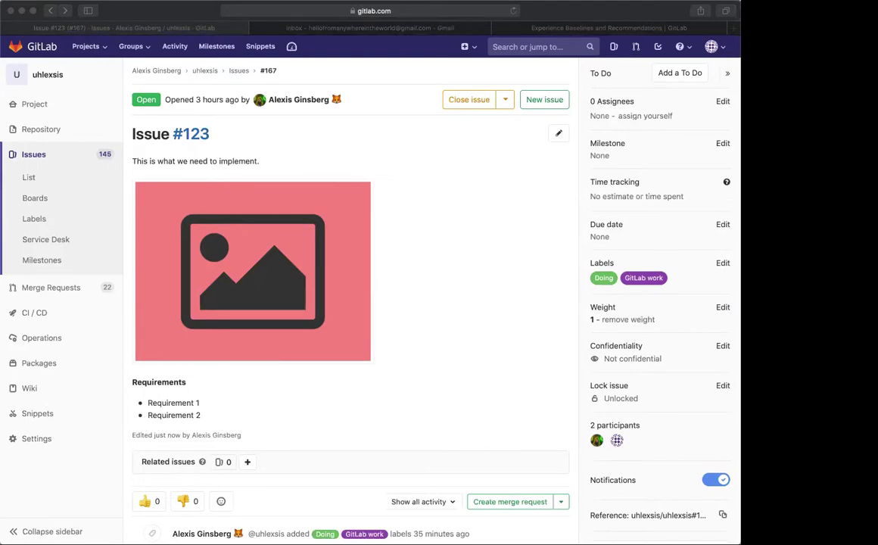
Scroll through issue #123 to review its description and Requirements list
{"action": "left_click", "coordinate": [476, 425]}
{"action": "scroll", "coordinate": [478, 422], "scroll_direction": "down", "scroll_amount": 1}
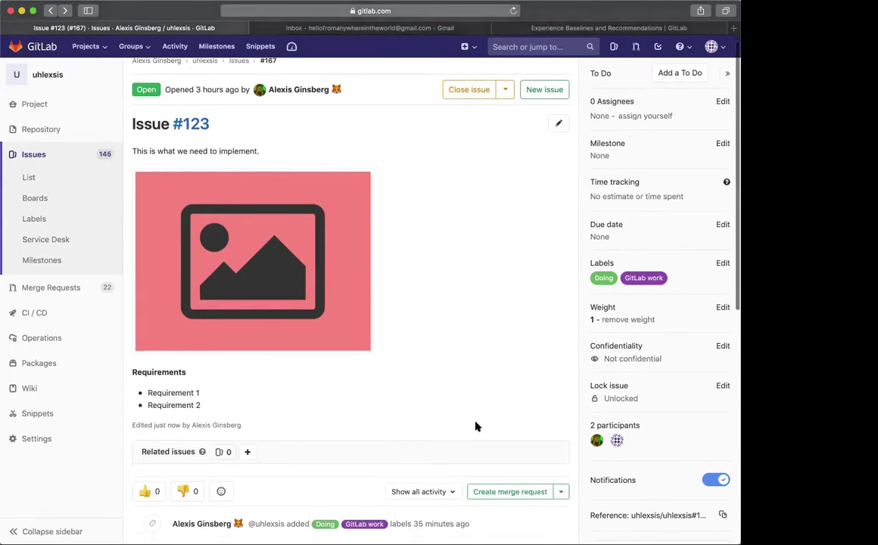
{"action": "scroll", "coordinate": [476, 386], "scroll_direction": "up", "scroll_amount": 1}
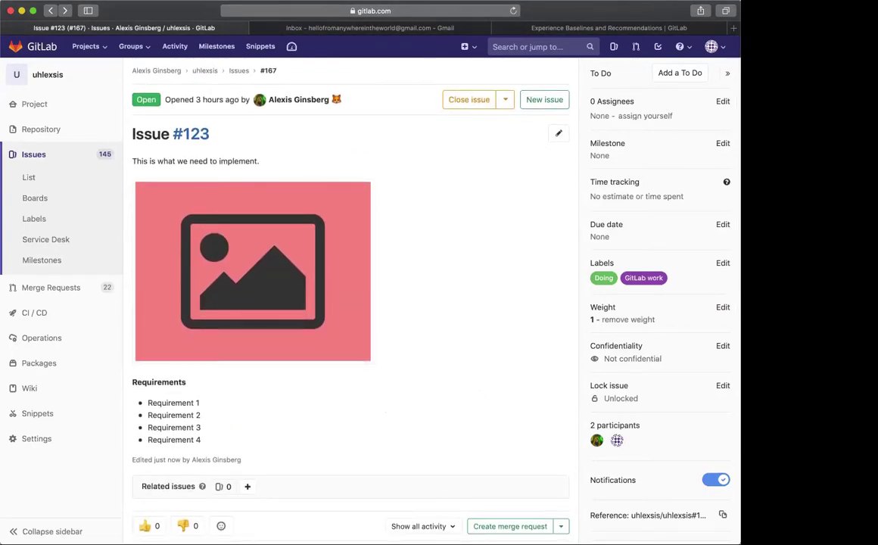
{"action": "scroll", "coordinate": [476, 284], "scroll_direction": "up", "scroll_amount": 1}
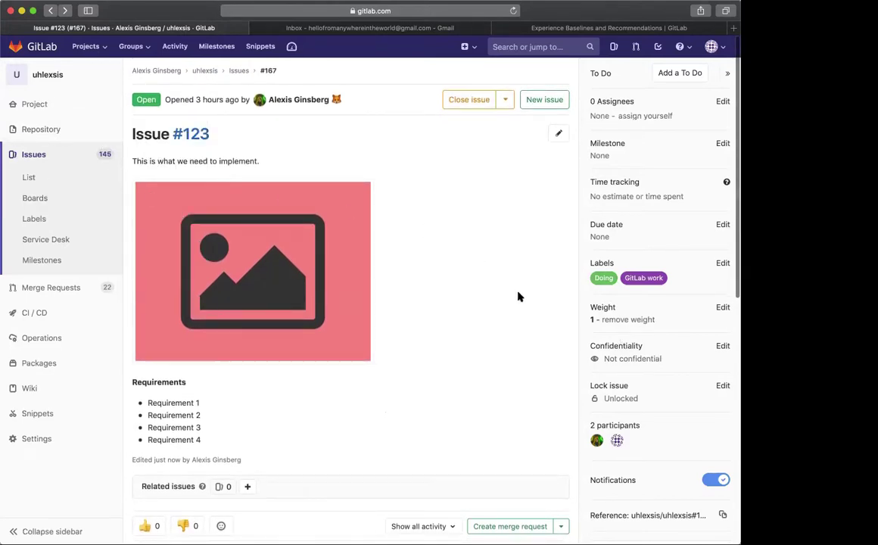
{"action": "scroll", "coordinate": [697, 400], "scroll_direction": "down", "scroll_amount": 1}
{"action": "scroll", "coordinate": [379, 407], "scroll_direction": "down", "scroll_amount": 3}
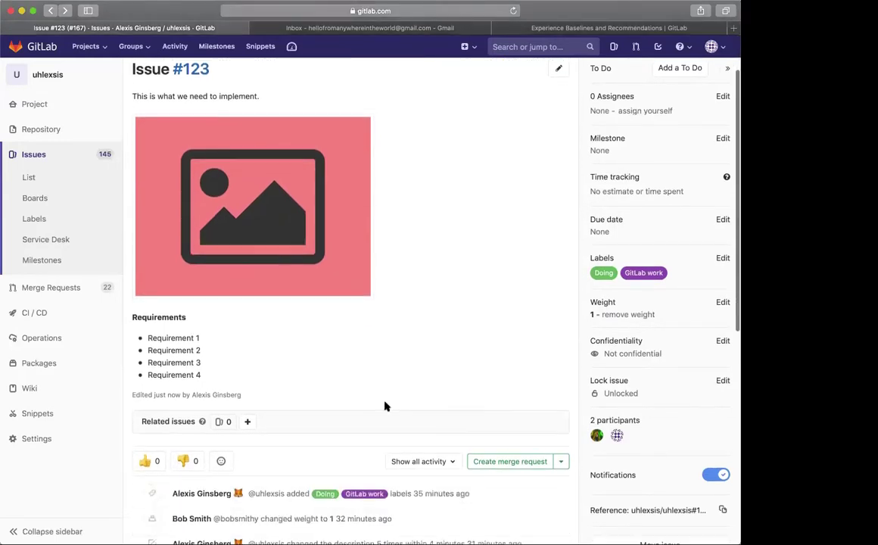
{"action": "scroll", "coordinate": [382, 407], "scroll_direction": "up", "scroll_amount": 3}
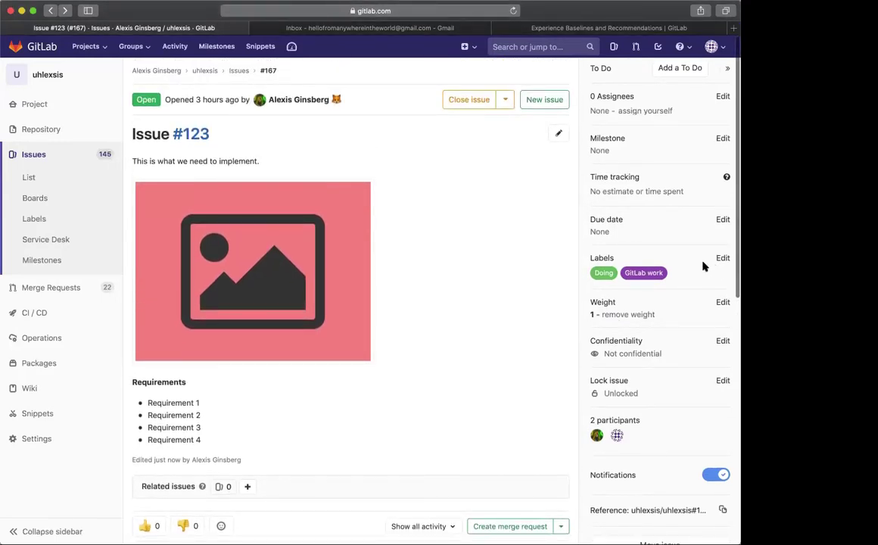
{"action": "scroll", "coordinate": [706, 250], "scroll_direction": "up", "scroll_amount": 1}
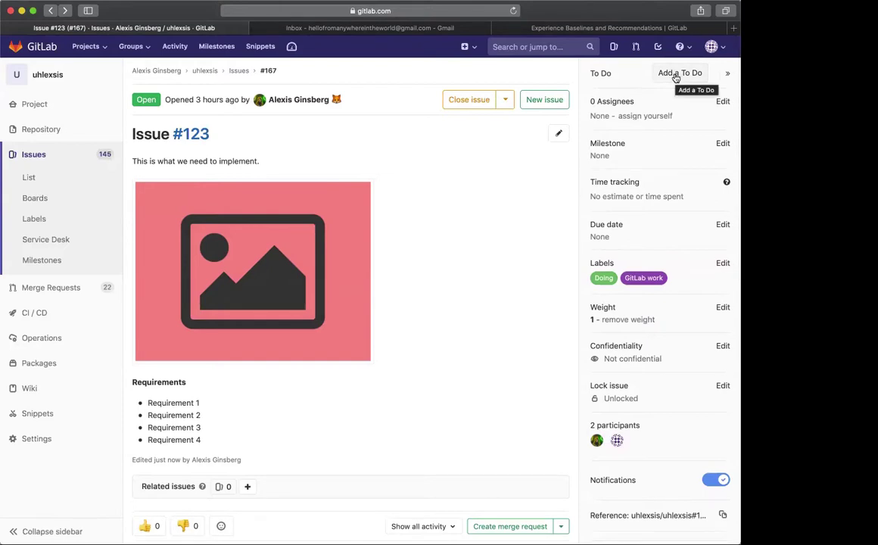
Add issue #123 as a to-do and go to the to-do list
{"action": "left_click", "coordinate": [675, 76]}
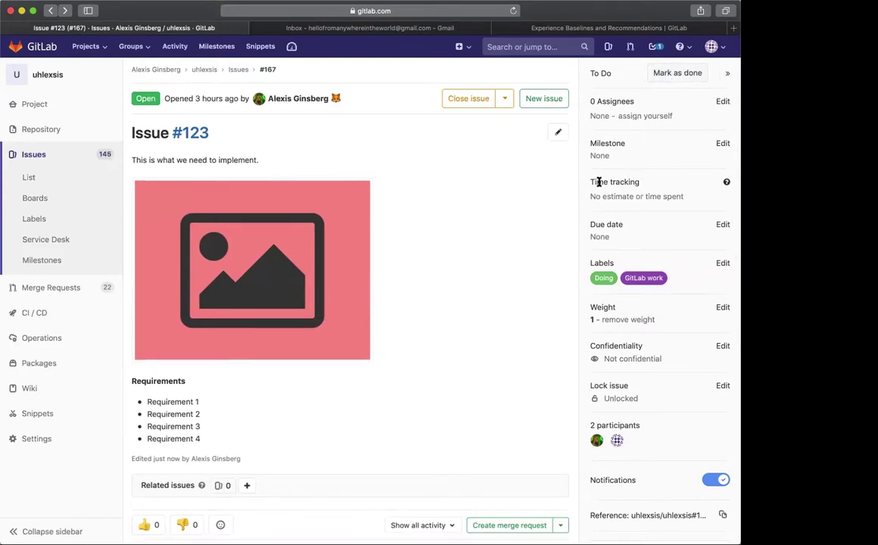
{"action": "scroll", "coordinate": [552, 265], "scroll_direction": "down", "scroll_amount": 1}
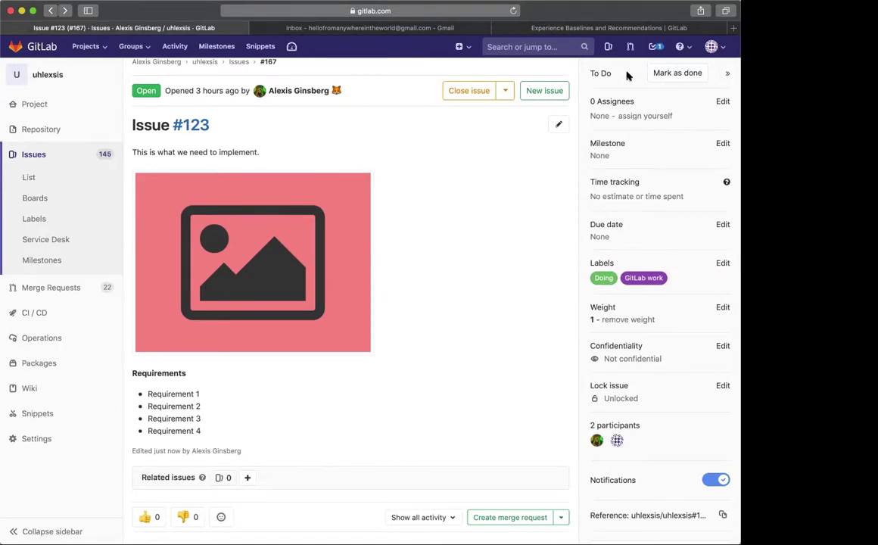
{"action": "scroll", "coordinate": [572, 69], "scroll_direction": "up", "scroll_amount": 1}
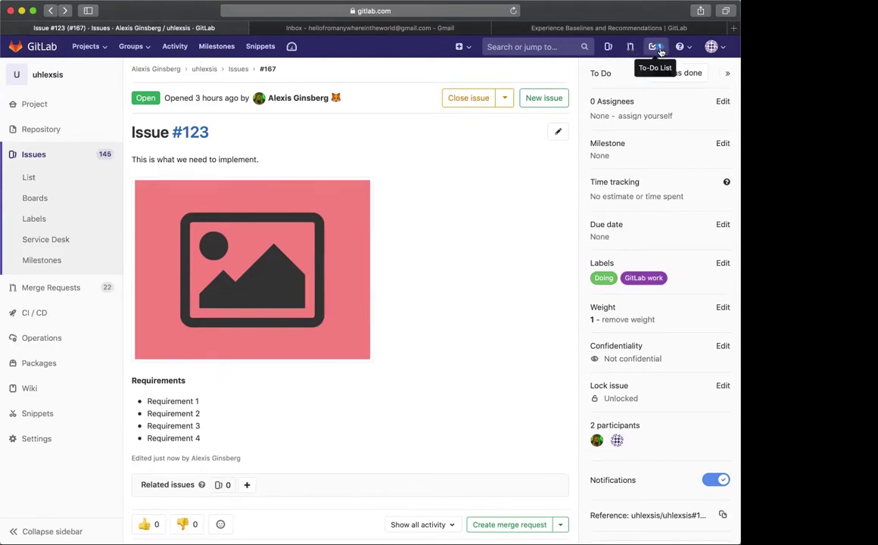
{"action": "left_click", "coordinate": [658, 48]}
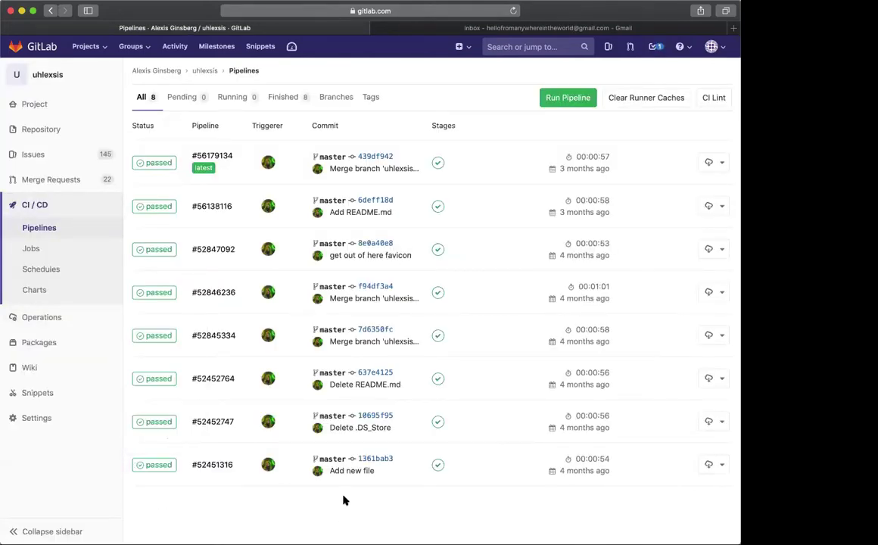
Return to issue #123 with the browser Back button, then reopen the to-do list
{"action": "mouse_move", "coordinate": [88, 112]}
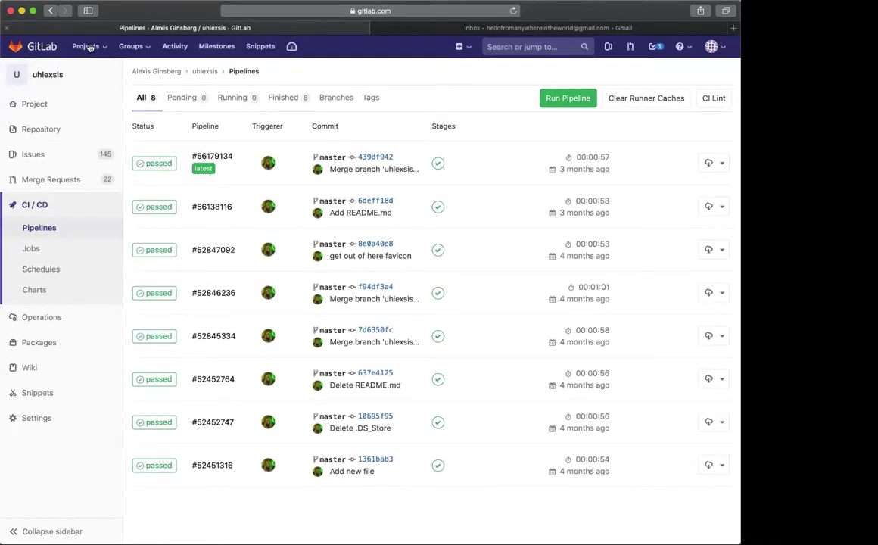
{"action": "left_click", "coordinate": [50, 11]}
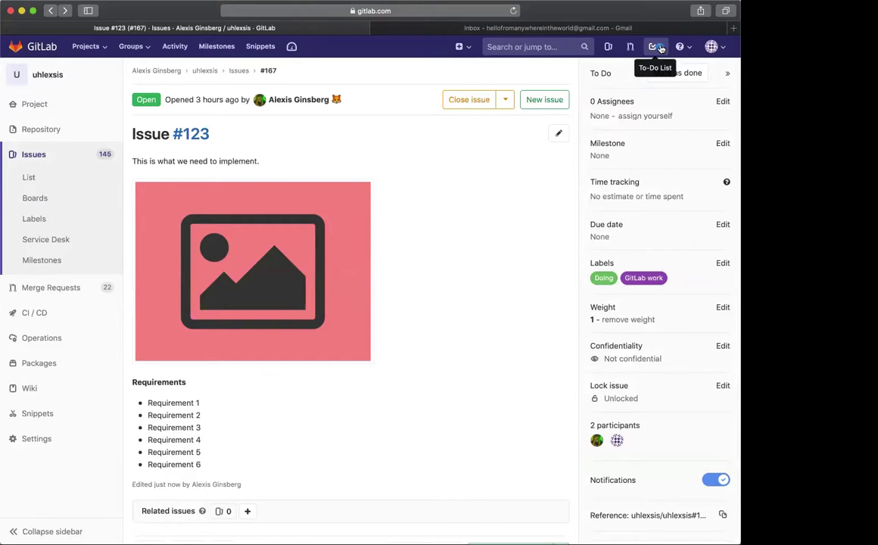
{"action": "left_click", "coordinate": [656, 47]}
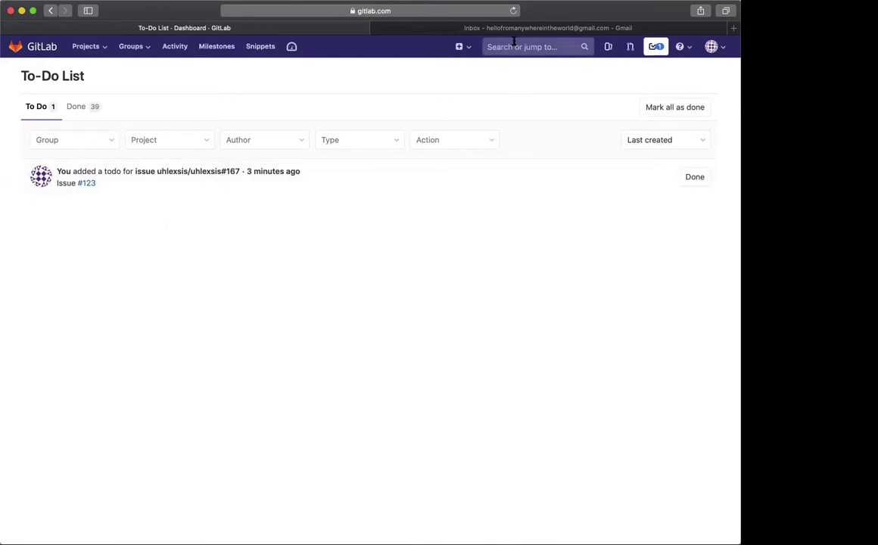
Switch to the Gmail browser tab to check the inbox
{"action": "left_click", "coordinate": [469, 29]}
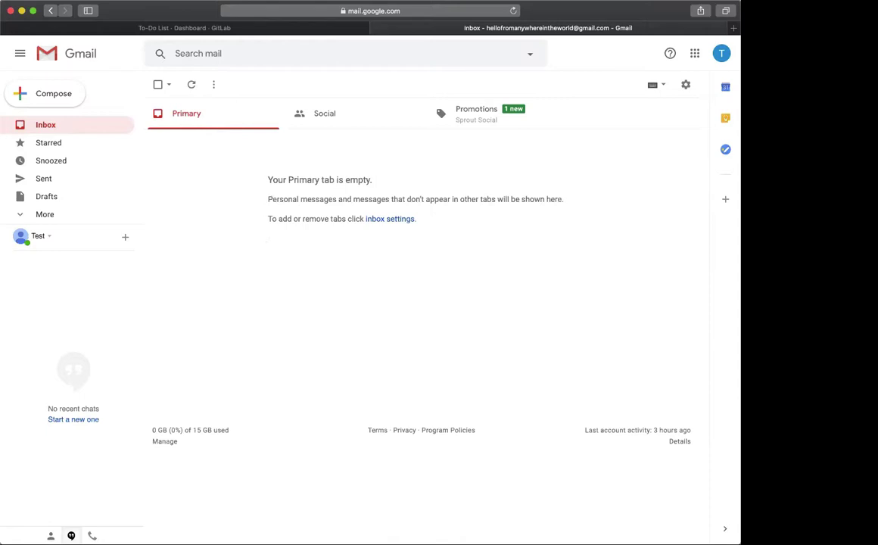
Switch back to the GitLab tab with Ctrl+Shift+Tab
{"action": "key", "text": "ctrl+shift+Tab"}
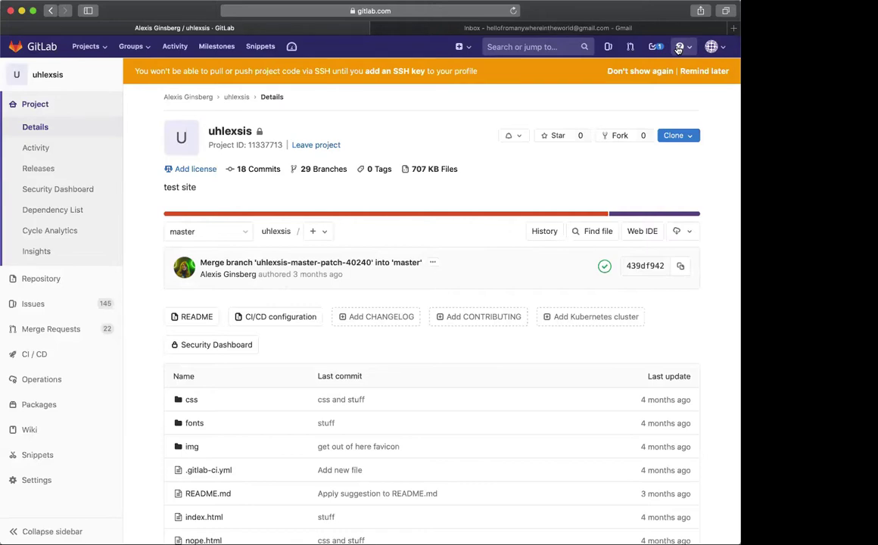
Open GitLab Help and search the page for 'noti' and then 'to dos'
{"action": "left_click", "coordinate": [679, 48]}
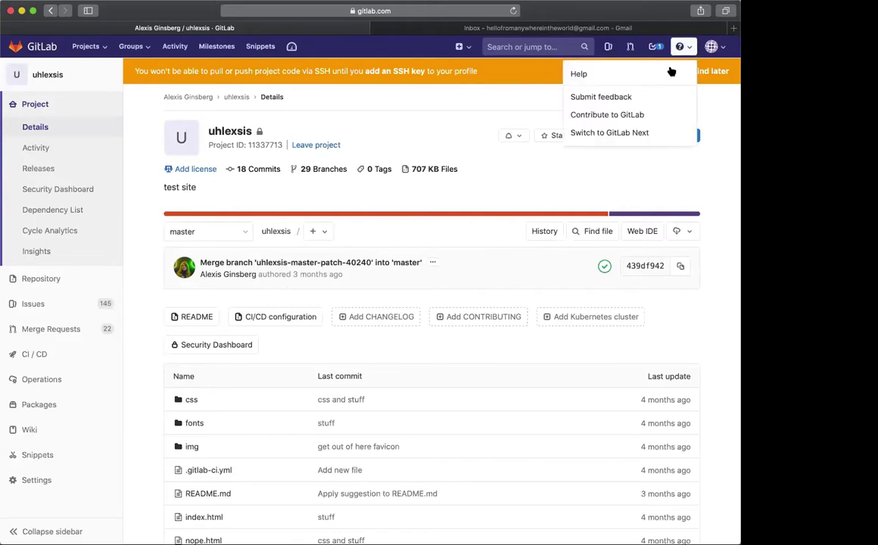
{"action": "left_click", "coordinate": [668, 75]}
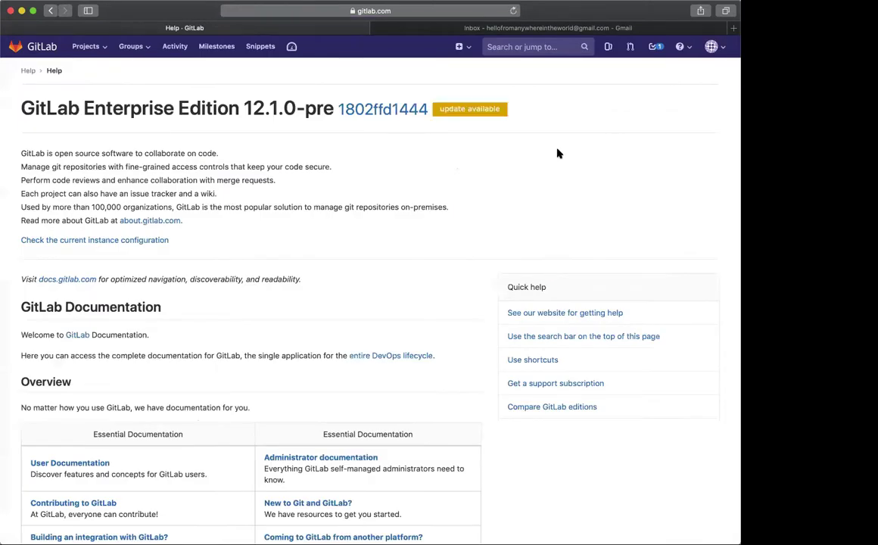
{"action": "key", "text": "super+f"}
{"action": "type", "text": "noti"}
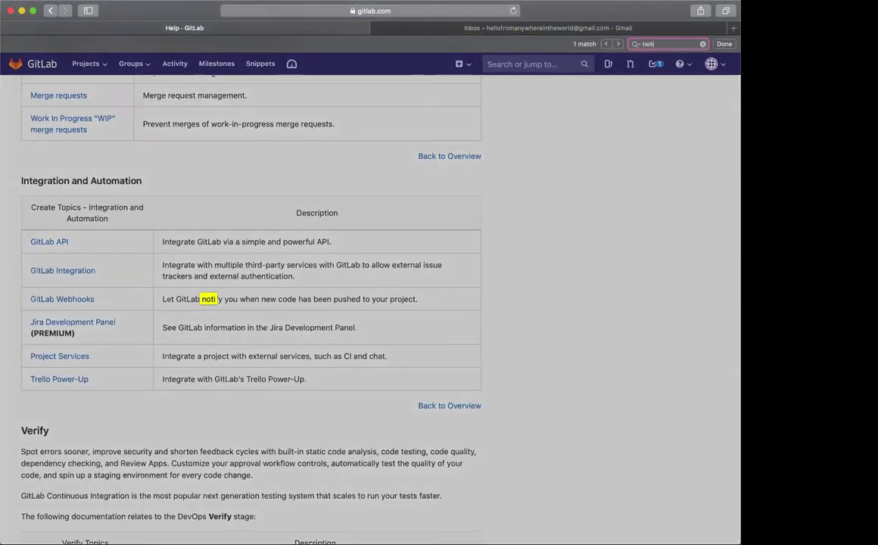
{"action": "key", "text": "BackSpace"}
{"action": "key", "text": "BackSpace"}
{"action": "key", "text": "BackSpace"}
{"action": "key", "text": "BackSpace"}
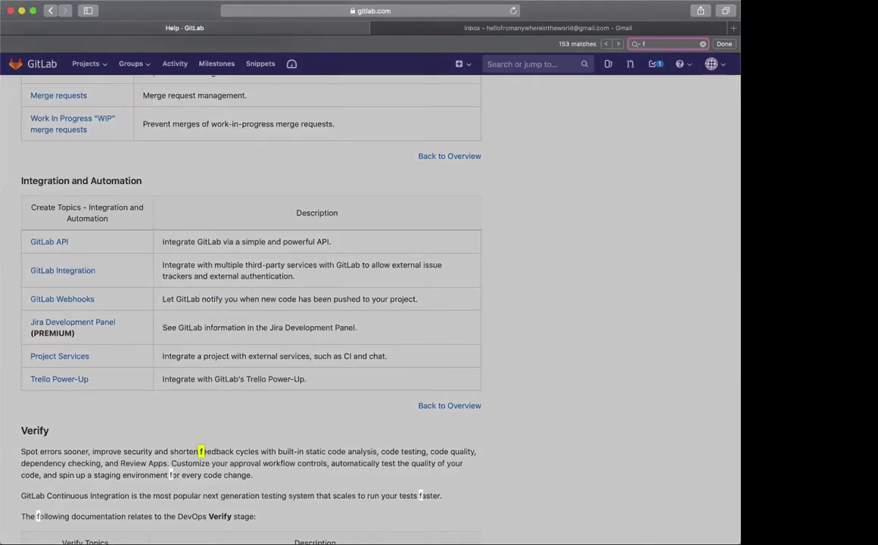
{"action": "type", "text": "to dos"}
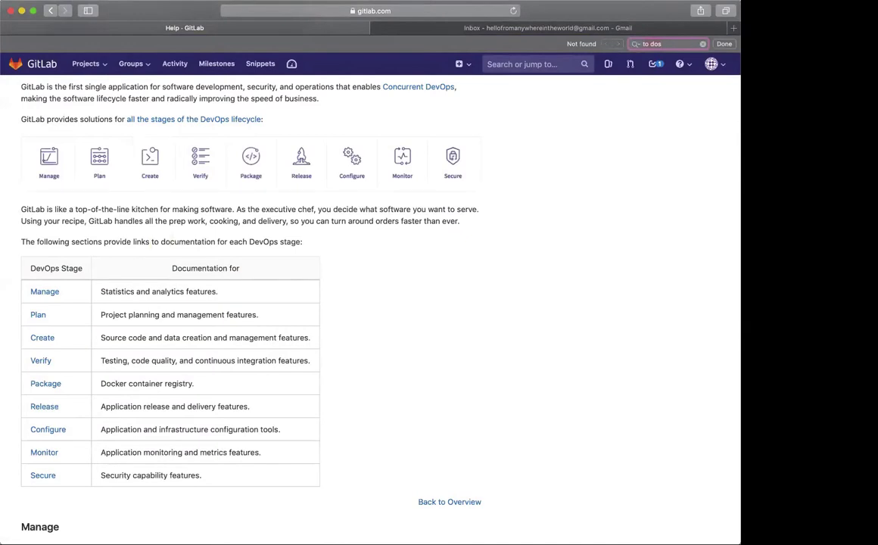
{"action": "key", "text": "Escape"}
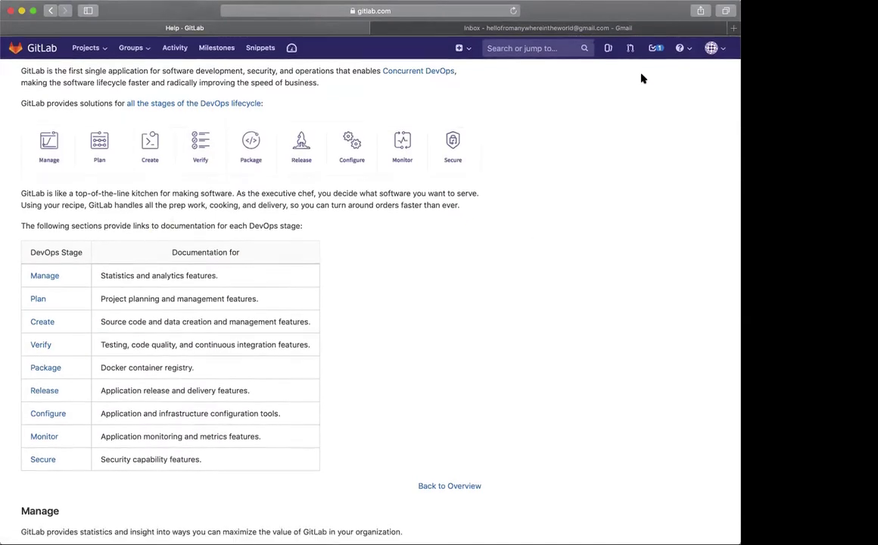
Open the test site project's General settings from the projects dashboard
{"action": "left_click", "coordinate": [45, 50]}
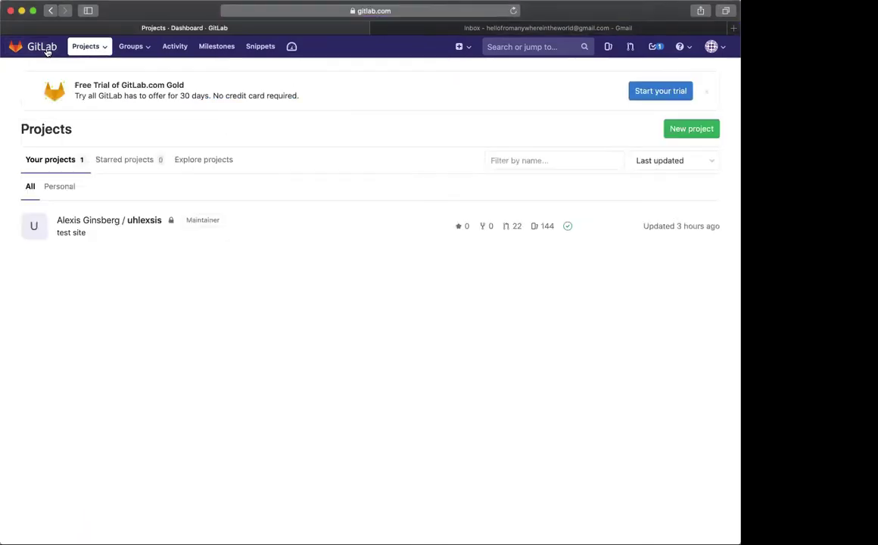
{"action": "left_click", "coordinate": [119, 222]}
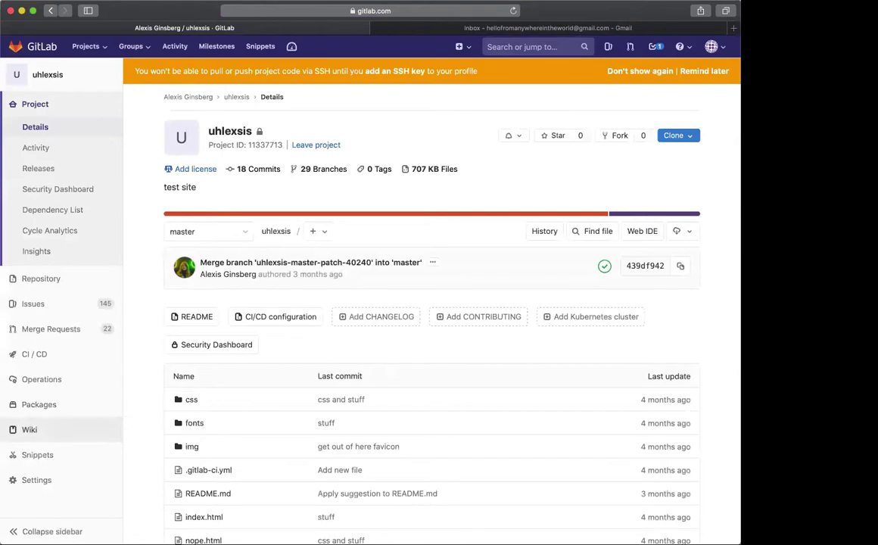
{"action": "mouse_move", "coordinate": [42, 485]}
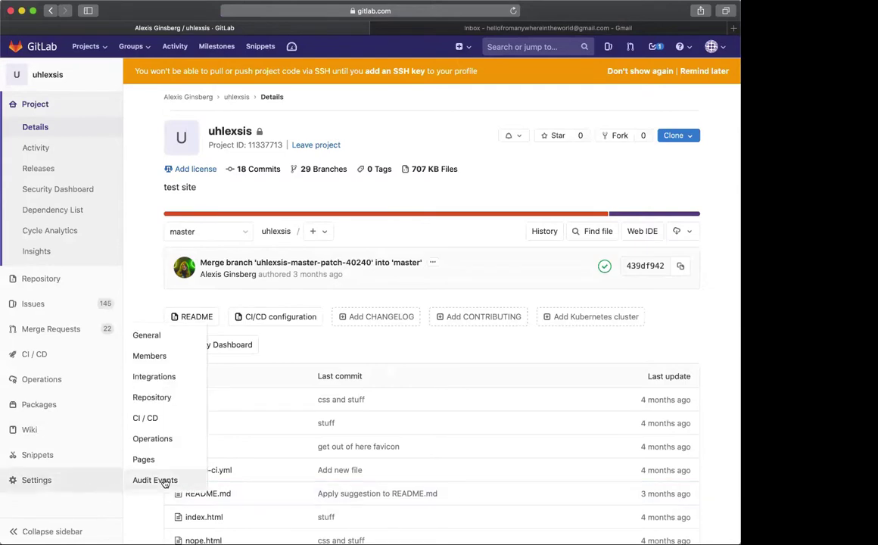
{"action": "left_click", "coordinate": [169, 339]}
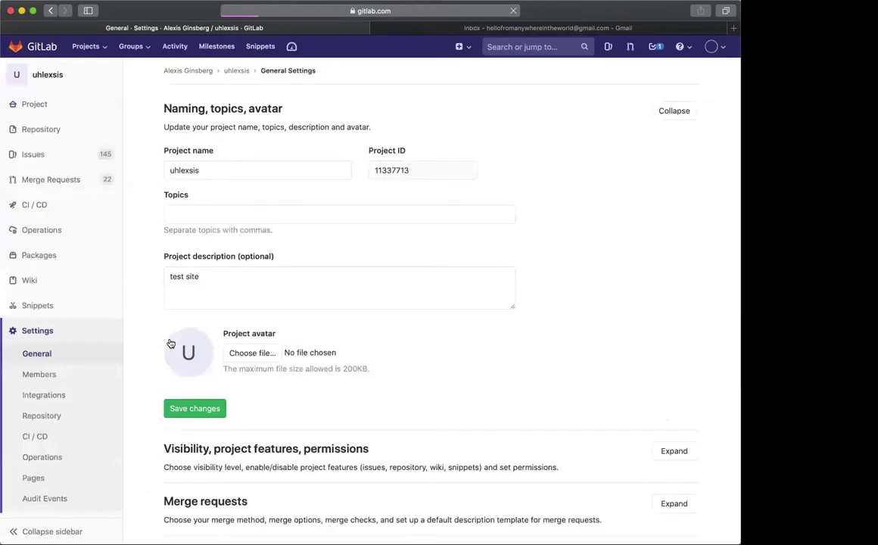
Scroll through the settings sections, ending at Naming, topics, avatar
{"action": "scroll", "coordinate": [299, 338], "scroll_direction": "down", "scroll_amount": 3}
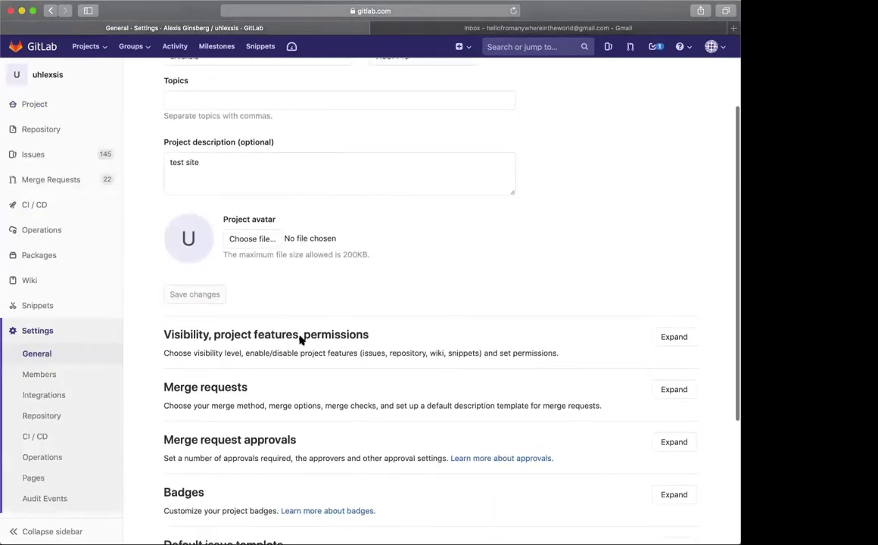
{"action": "scroll", "coordinate": [300, 339], "scroll_direction": "down", "scroll_amount": 5}
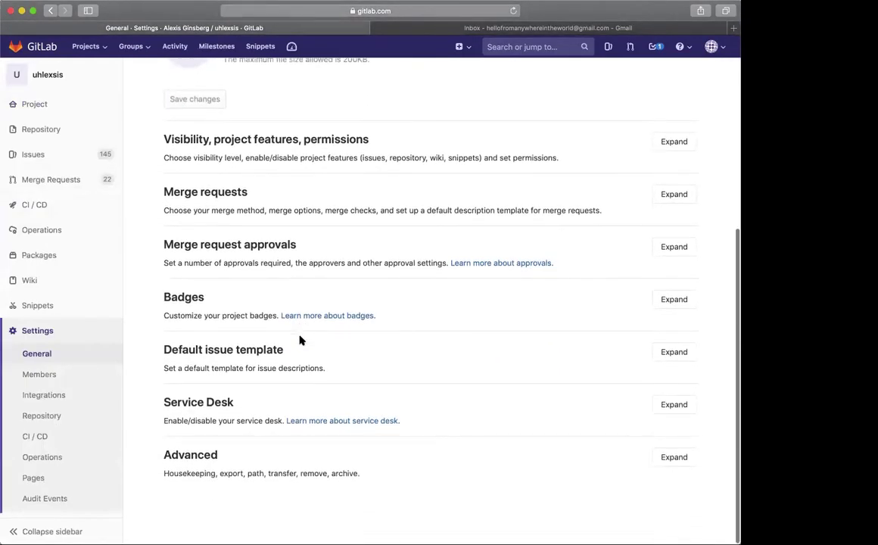
{"action": "scroll", "coordinate": [300, 340], "scroll_direction": "up", "scroll_amount": 1}
{"action": "scroll", "coordinate": [299, 340], "scroll_direction": "up", "scroll_amount": 3}
{"action": "scroll", "coordinate": [298, 338], "scroll_direction": "down", "scroll_amount": 2}
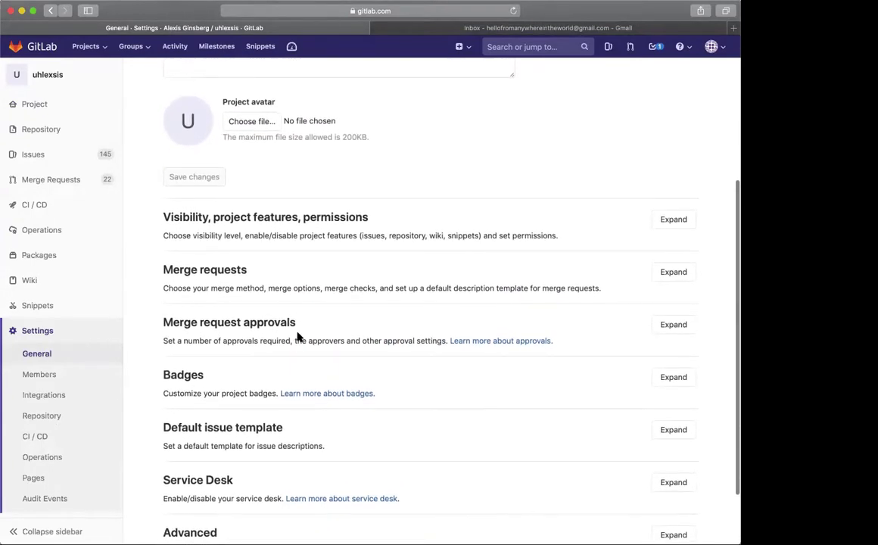
{"action": "scroll", "coordinate": [297, 338], "scroll_direction": "up", "scroll_amount": 2}
{"action": "scroll", "coordinate": [297, 336], "scroll_direction": "down", "scroll_amount": 4}
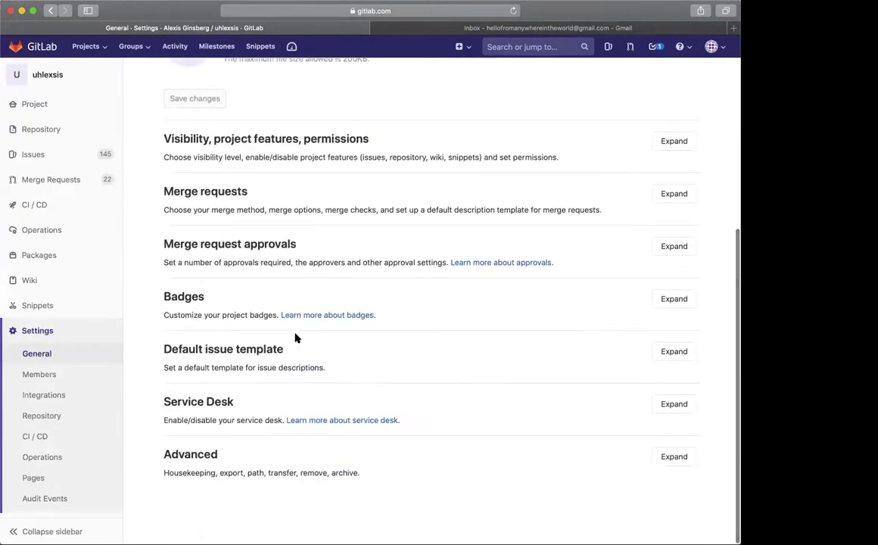
{"action": "scroll", "coordinate": [293, 335], "scroll_direction": "up", "scroll_amount": 3}
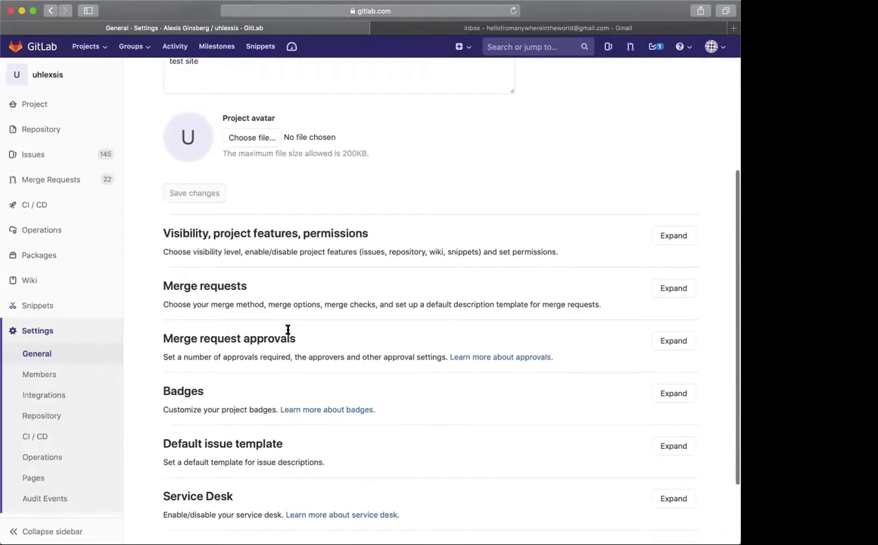
{"action": "scroll", "coordinate": [314, 226], "scroll_direction": "up", "scroll_amount": 4}
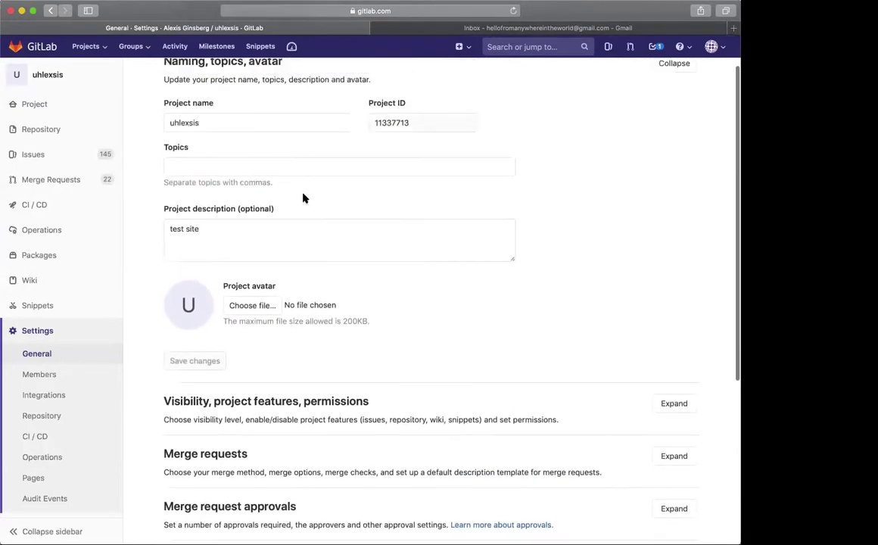
{"action": "scroll", "coordinate": [302, 197], "scroll_direction": "up", "scroll_amount": 2}
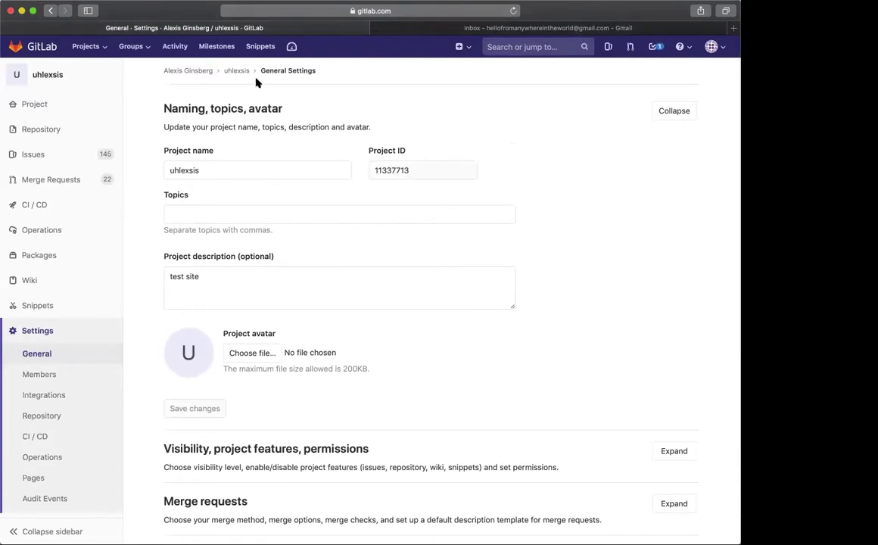
Glance at Groups, then open your profile page from the account menu
{"action": "left_click", "coordinate": [148, 48]}
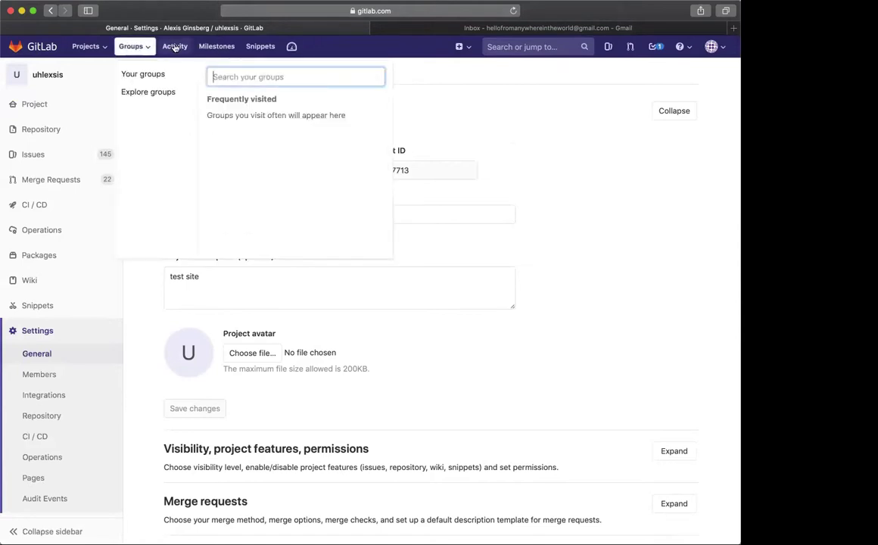
{"action": "left_click", "coordinate": [582, 94]}
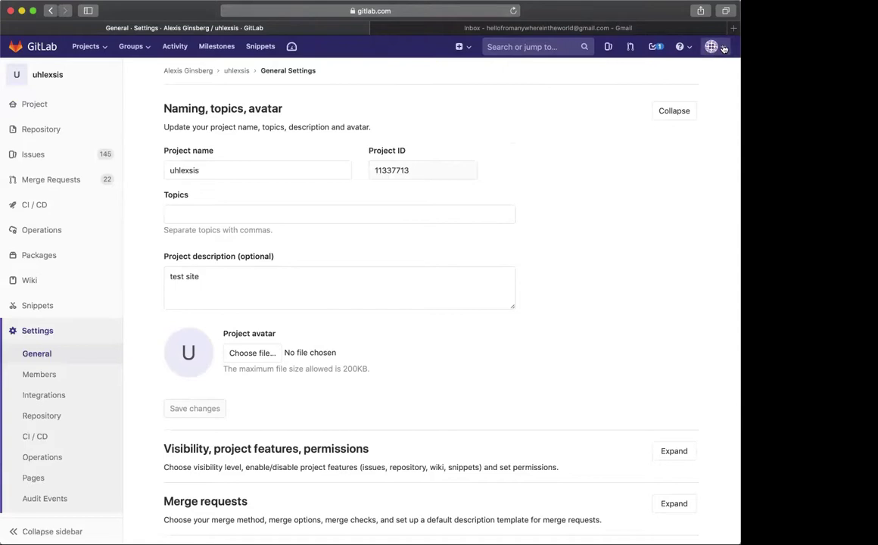
{"action": "left_click", "coordinate": [724, 49]}
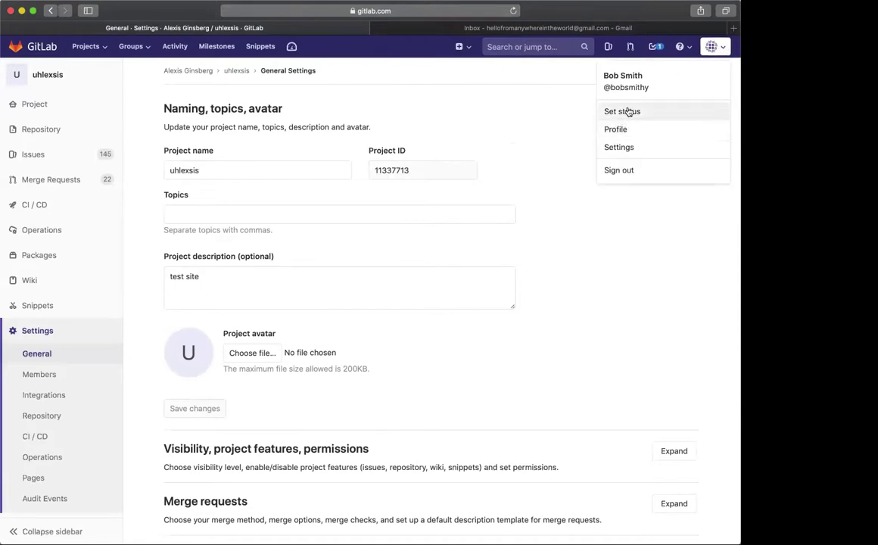
{"action": "left_click", "coordinate": [622, 130]}
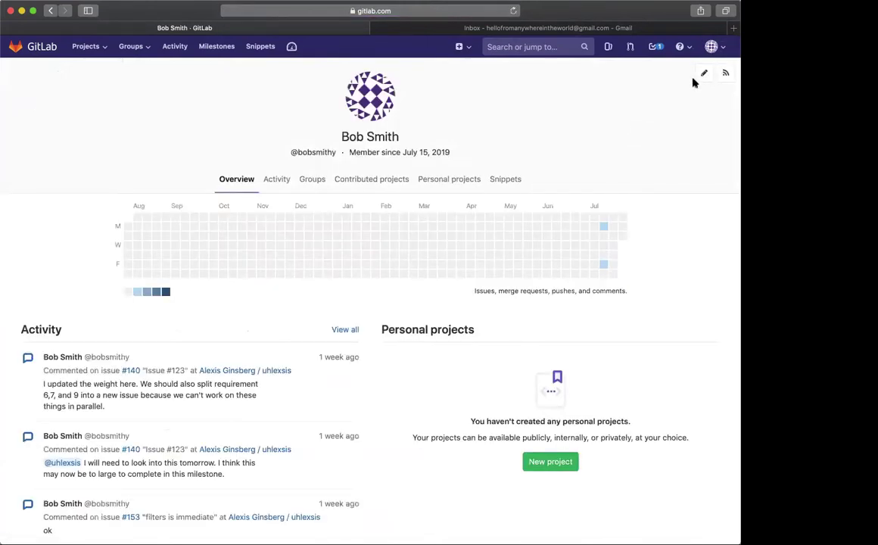
{"action": "left_click", "coordinate": [713, 47]}
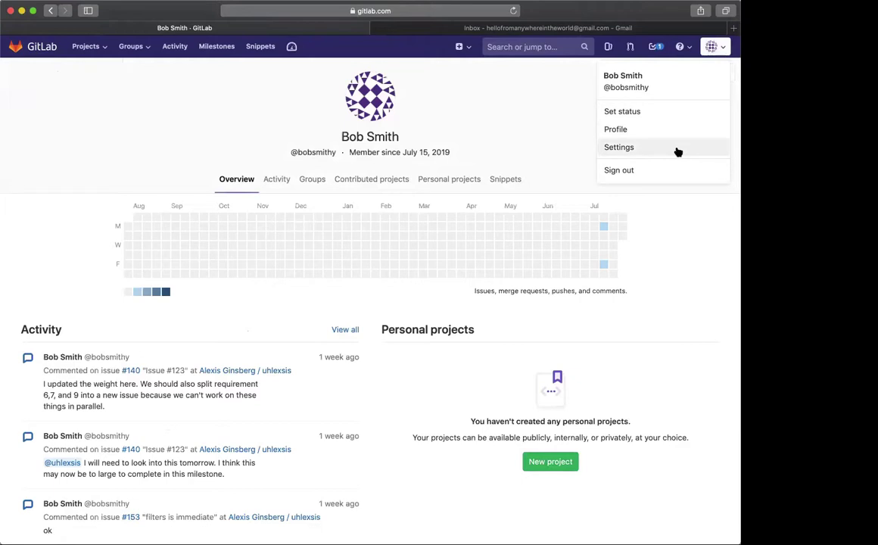
Go to User Settings and open the Emails page
{"action": "left_click", "coordinate": [619, 147]}
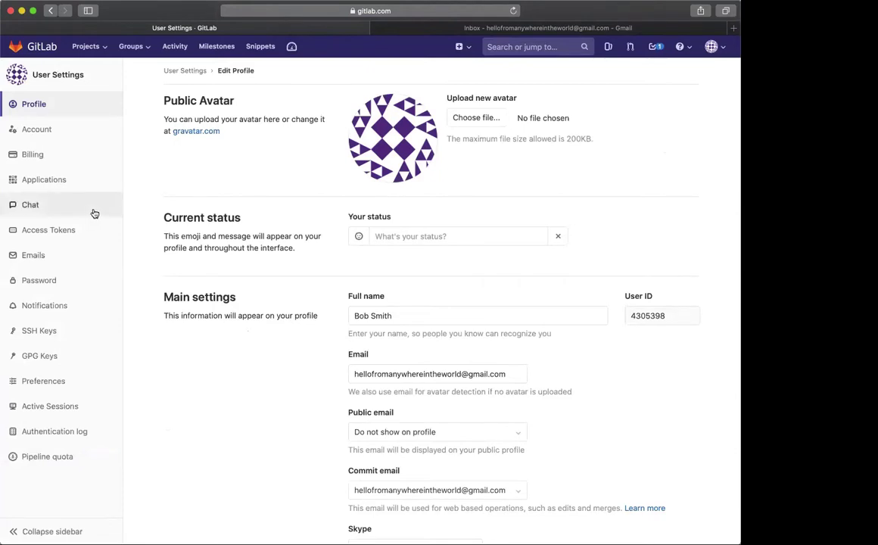
{"action": "left_click", "coordinate": [75, 254]}
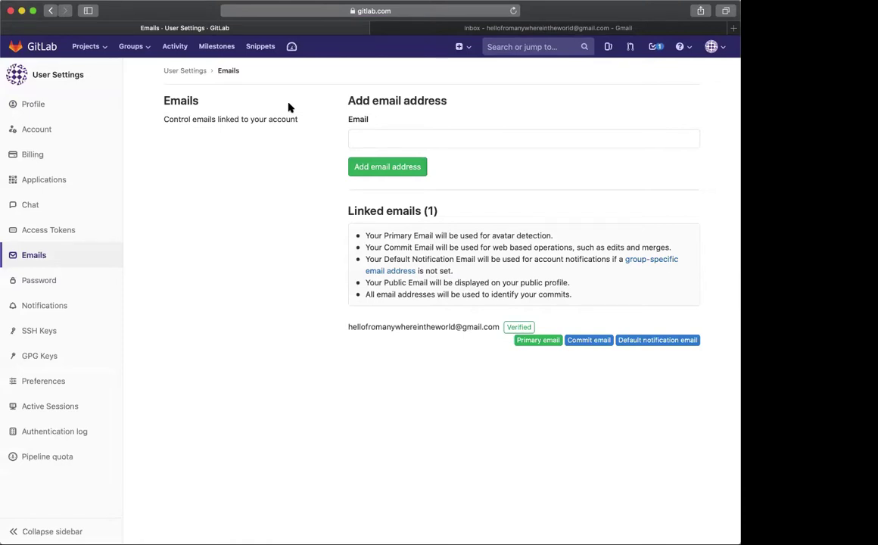
Submit the account's existing Gmail address as a new email, triggering 'Email has already been taken'
{"action": "left_click", "coordinate": [365, 137]}
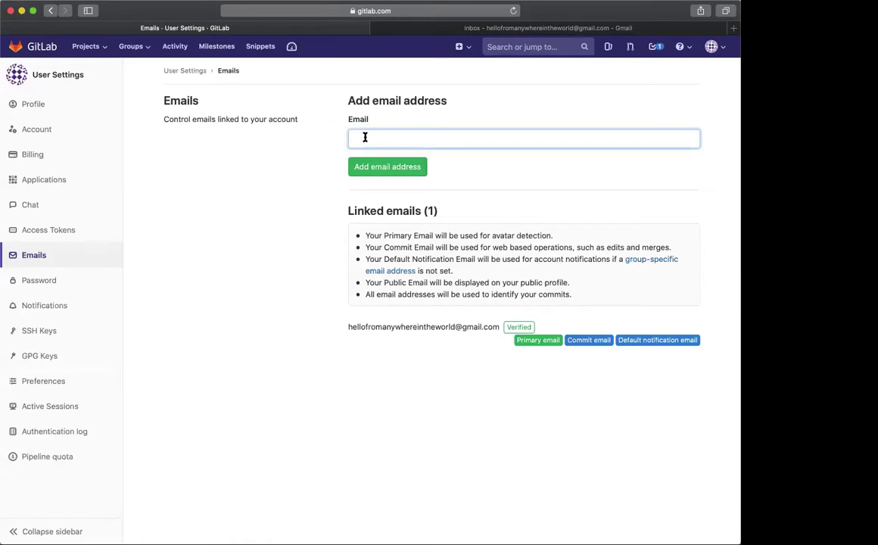
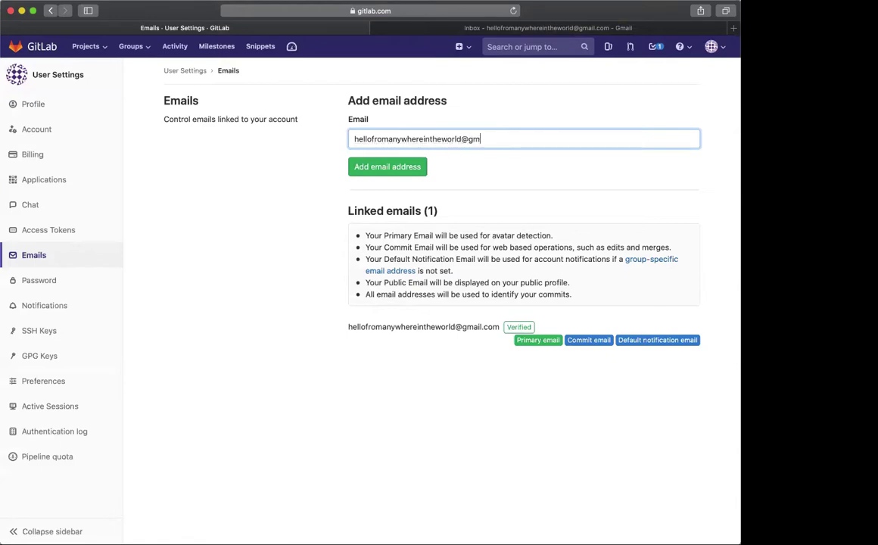
{"action": "left_click", "coordinate": [366, 173]}
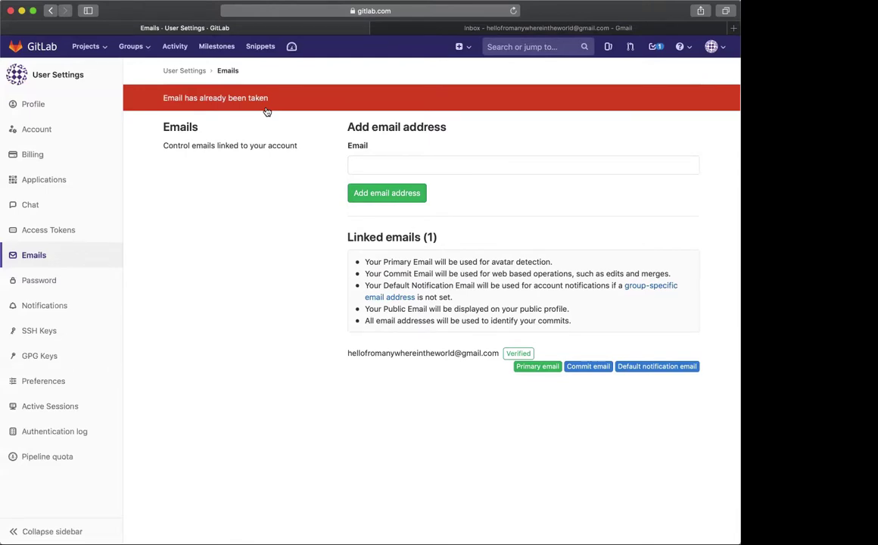
Select and highlight the linked email address and the Linked emails section
{"action": "scroll", "coordinate": [284, 159], "scroll_direction": "down", "scroll_amount": 1}
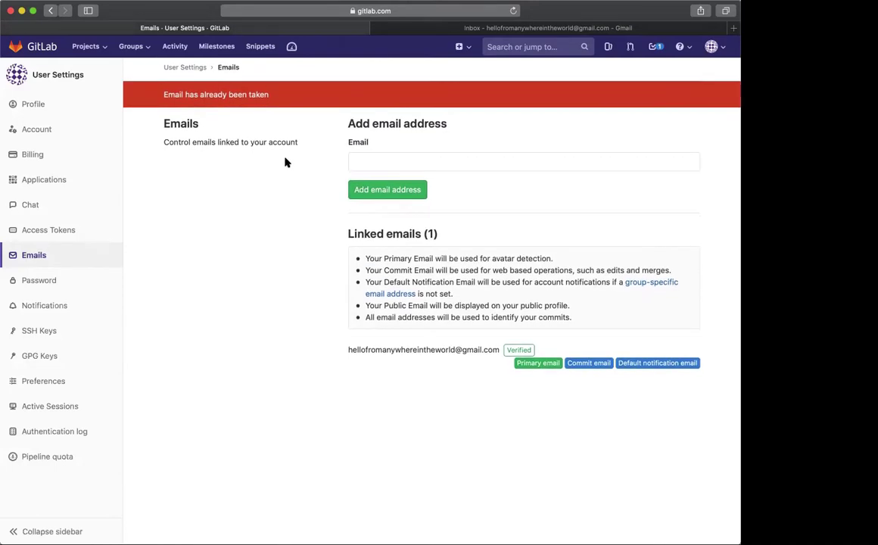
{"action": "scroll", "coordinate": [288, 204], "scroll_direction": "up", "scroll_amount": 1}
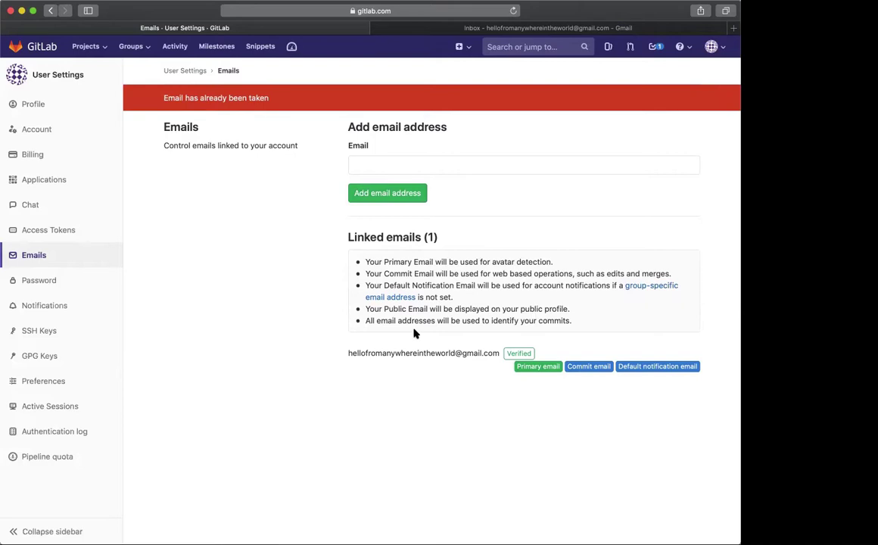
{"action": "double_click", "coordinate": [398, 355]}
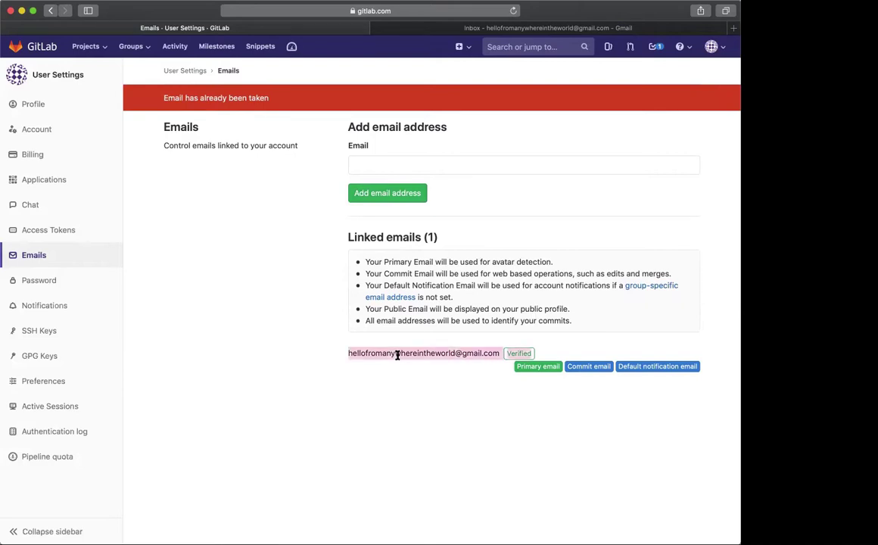
{"action": "left_click", "coordinate": [397, 354]}
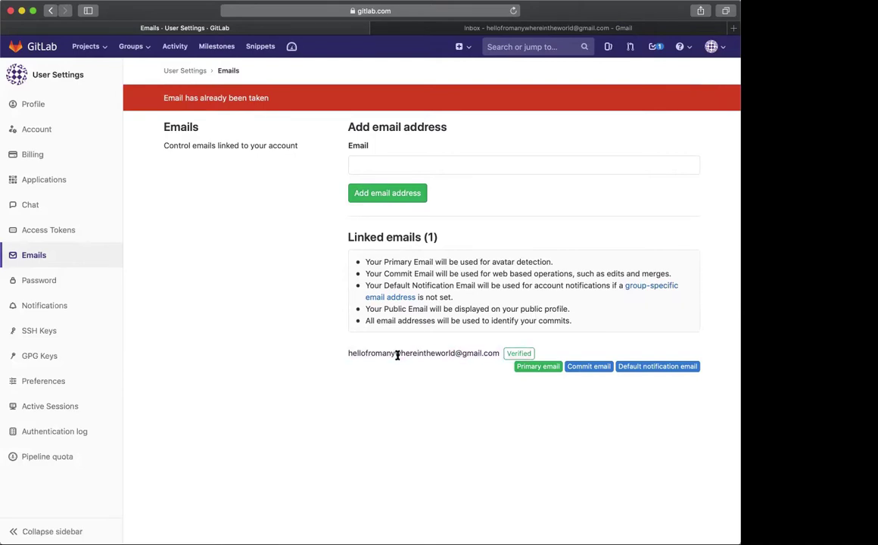
{"action": "triple_click", "coordinate": [398, 355]}
{"action": "left_click", "coordinate": [421, 337]}
{"action": "left_click_drag", "start_coordinate": [525, 353], "coordinate": [472, 318]}
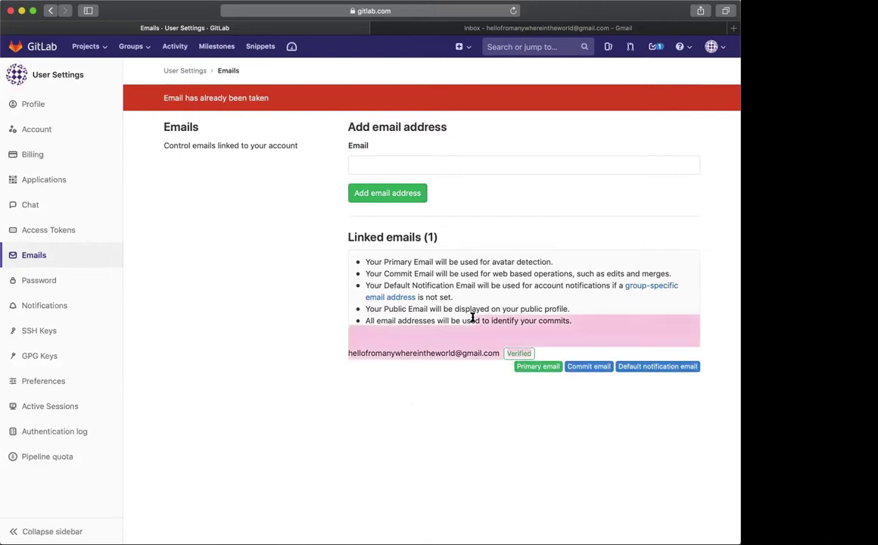
{"action": "left_click", "coordinate": [454, 406]}
{"action": "left_click_drag", "start_coordinate": [365, 237], "coordinate": [514, 355]}
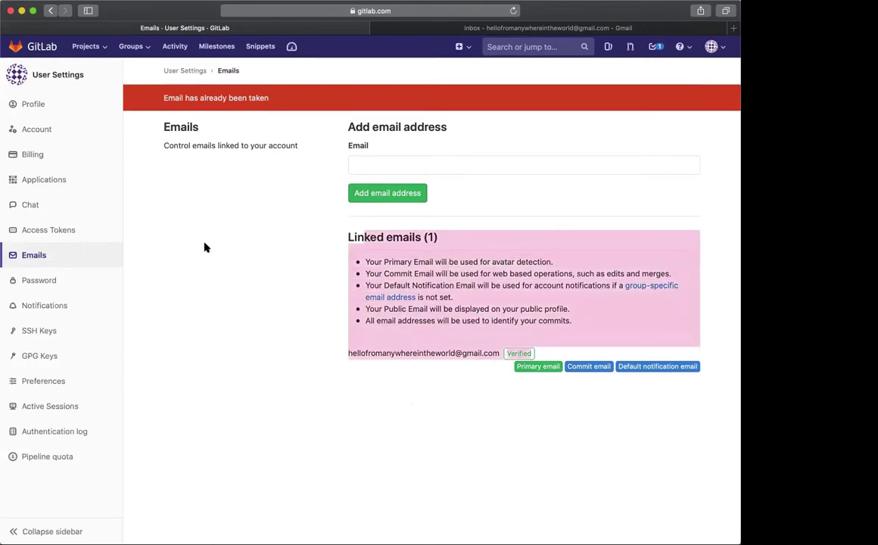
{"action": "left_click", "coordinate": [258, 281]}
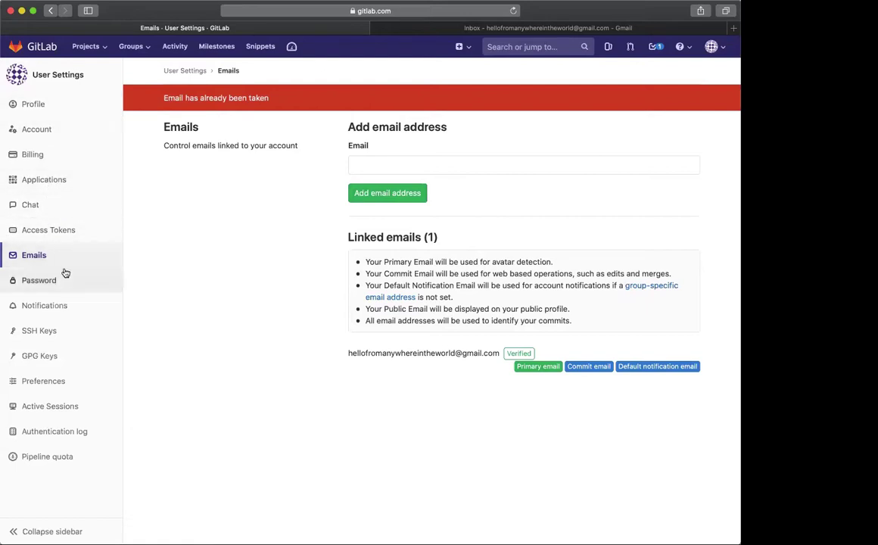
Change the Global notification level to Watch, then bring up the uhlexsis project's level choices
{"action": "left_click", "coordinate": [68, 310]}
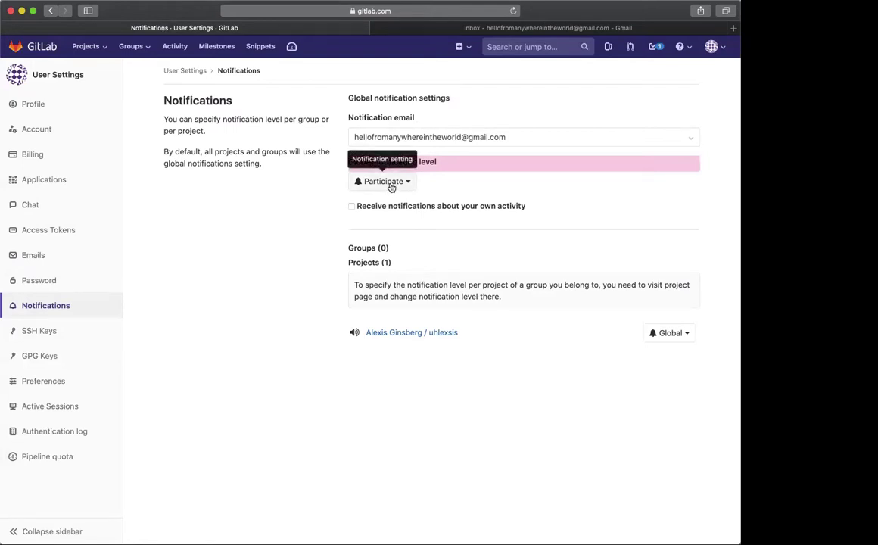
{"action": "left_click", "coordinate": [391, 187]}
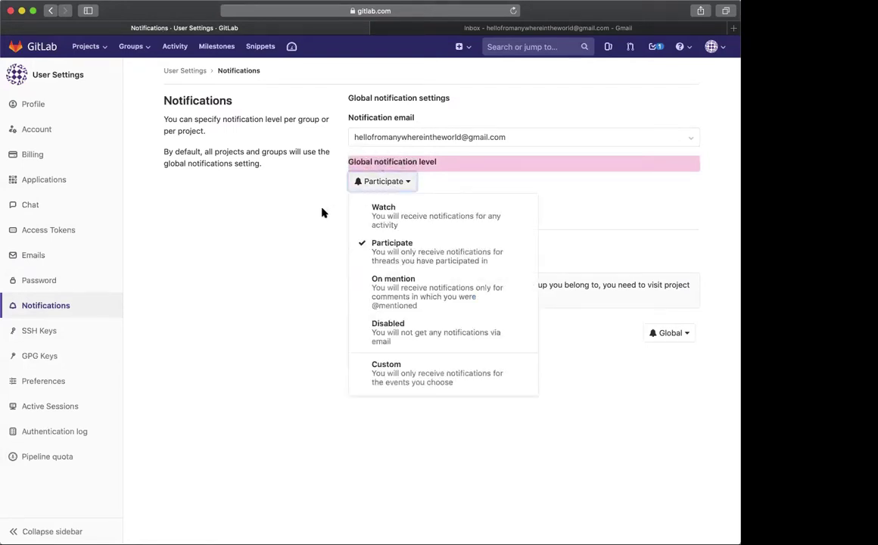
{"action": "left_click", "coordinate": [349, 201]}
{"action": "left_click", "coordinate": [369, 183]}
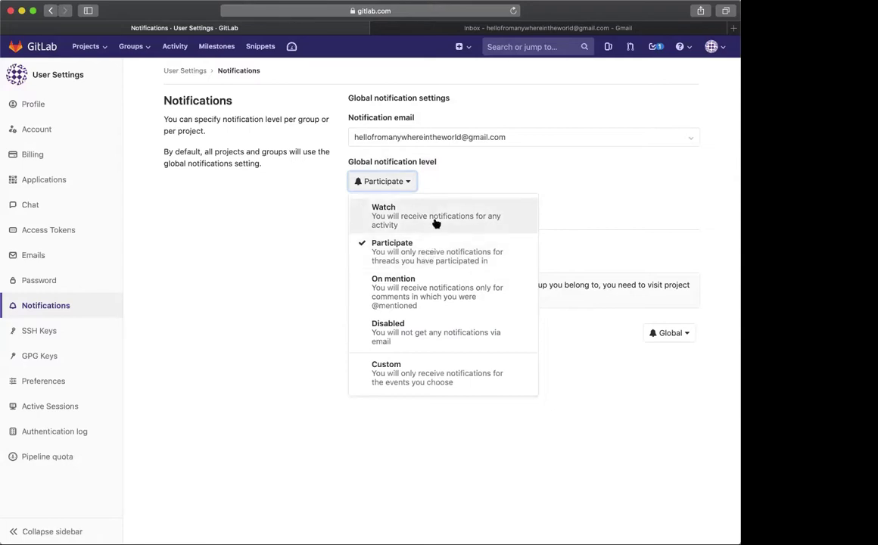
{"action": "left_click", "coordinate": [436, 224]}
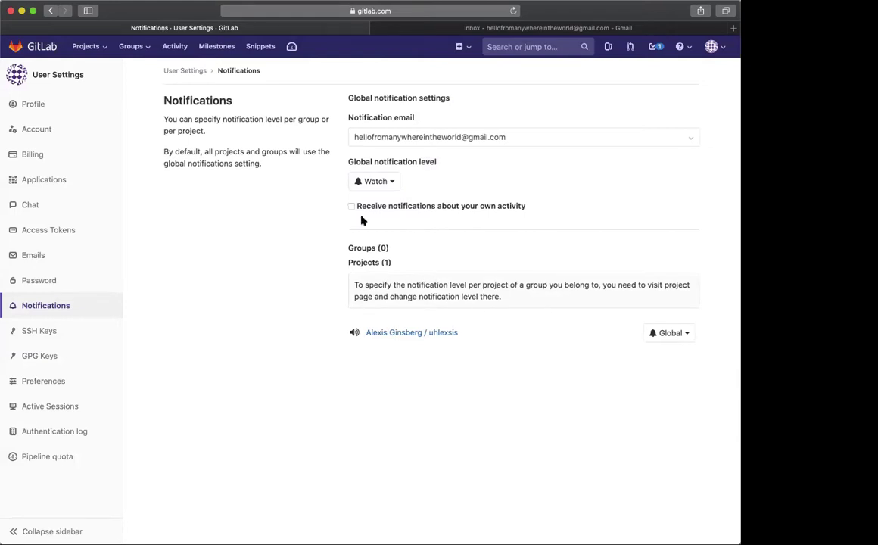
{"action": "left_click", "coordinate": [391, 184]}
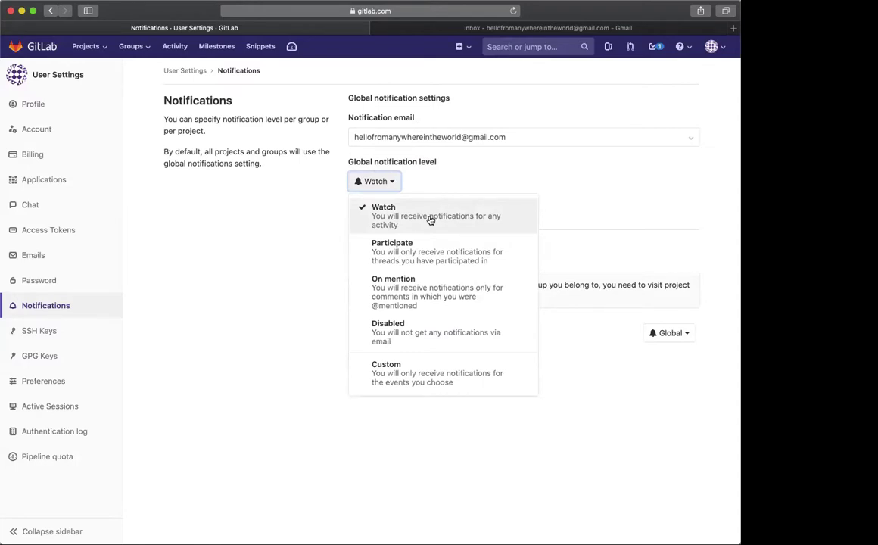
{"action": "left_click", "coordinate": [315, 265]}
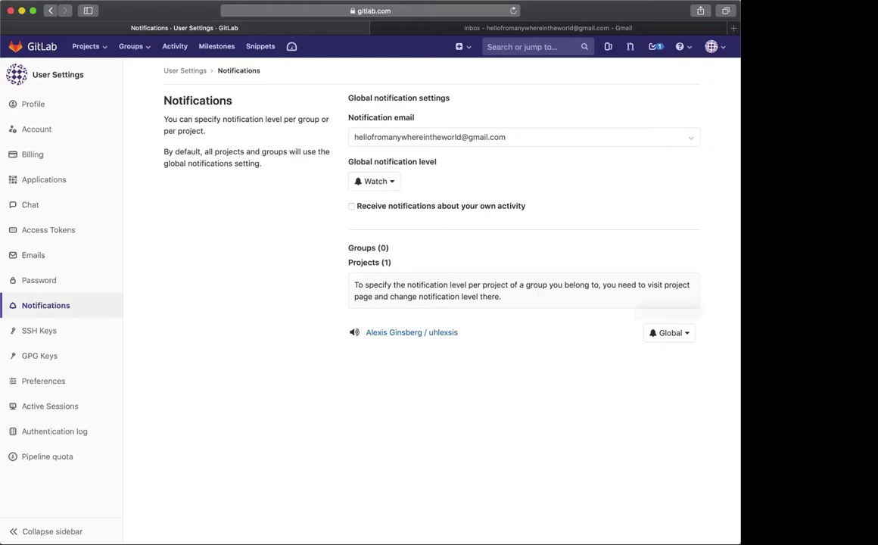
{"action": "left_click", "coordinate": [681, 335]}
{"action": "scroll", "coordinate": [681, 337], "scroll_direction": "right", "scroll_amount": 5}
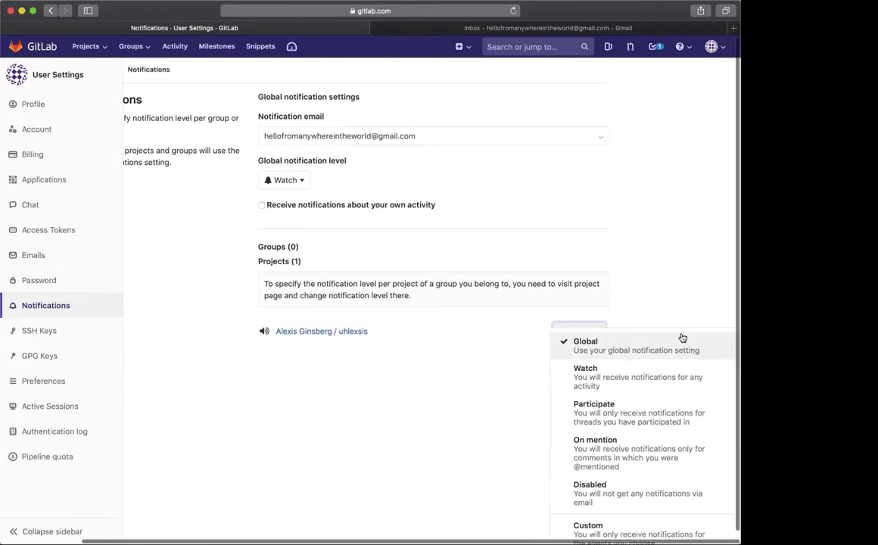
Leave the uhlexsis project on Global so it follows the Watch level
{"action": "scroll", "coordinate": [684, 379], "scroll_direction": "down", "scroll_amount": 1}
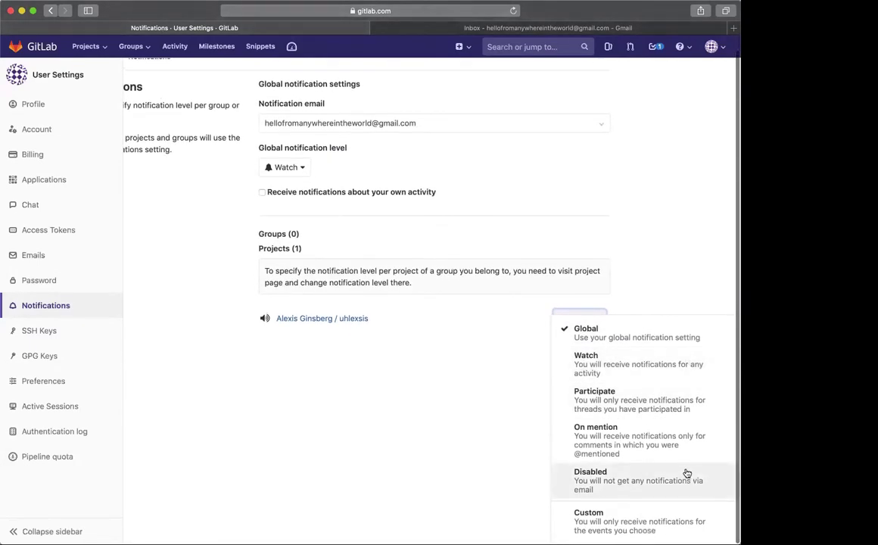
{"action": "left_click", "coordinate": [642, 337]}
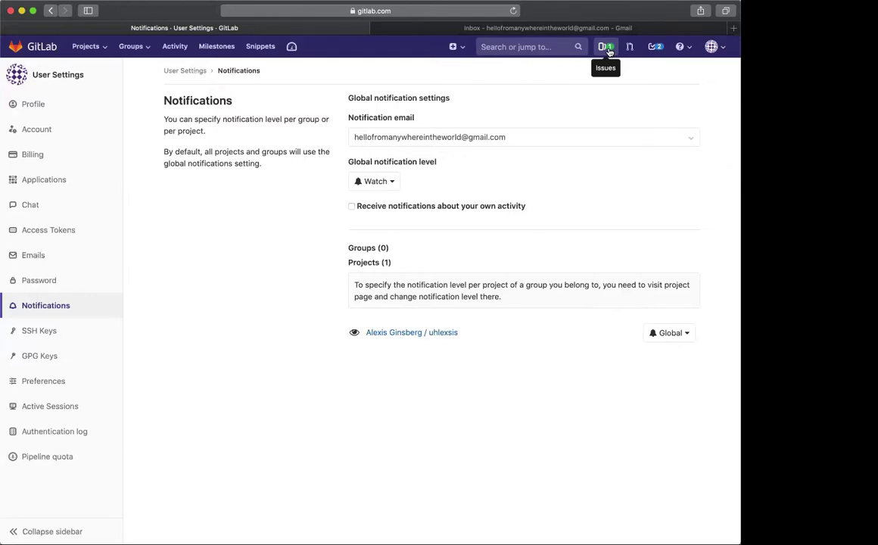
Show the Issues dashboard listing the one open assigned issue, Fix #1235
{"action": "left_click", "coordinate": [609, 51]}
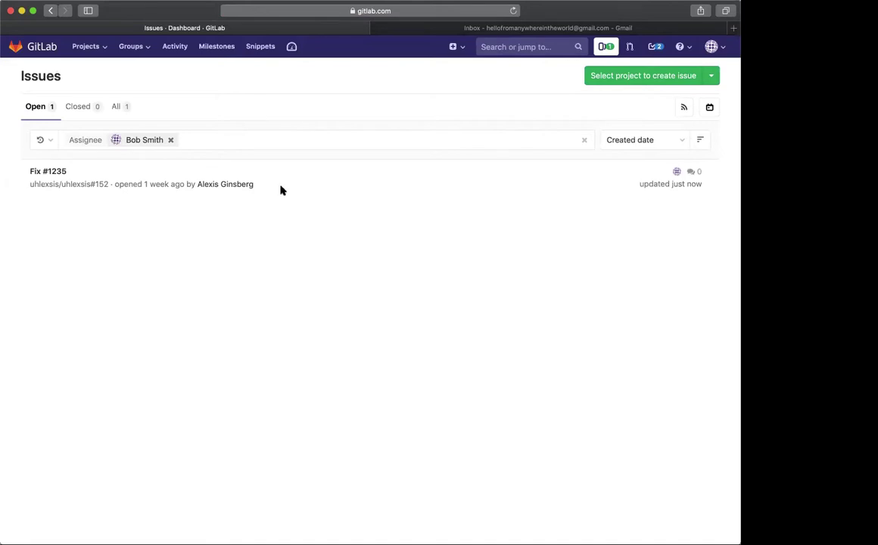
Refresh the Gmail inbox to find the Fix #1235 email, then return to GitLab's Issues list
{"action": "left_click", "coordinate": [435, 28]}
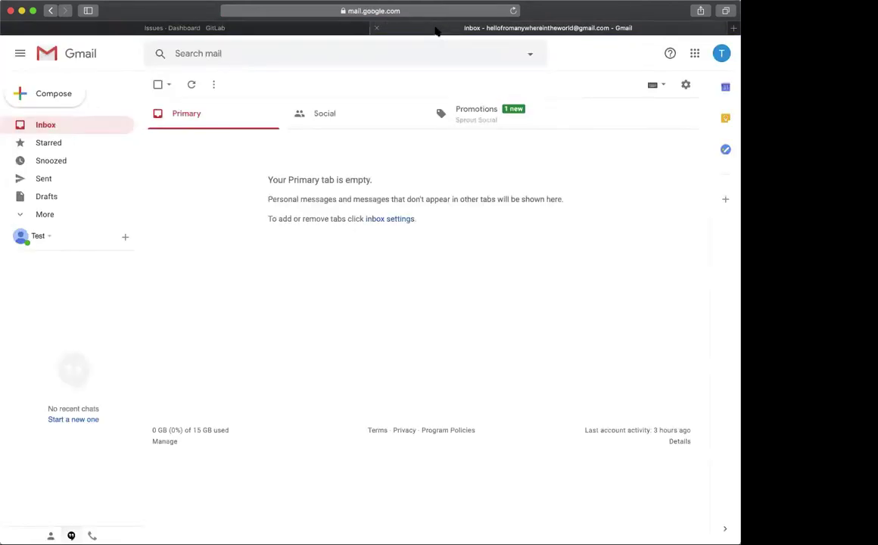
{"action": "left_click", "coordinate": [37, 127]}
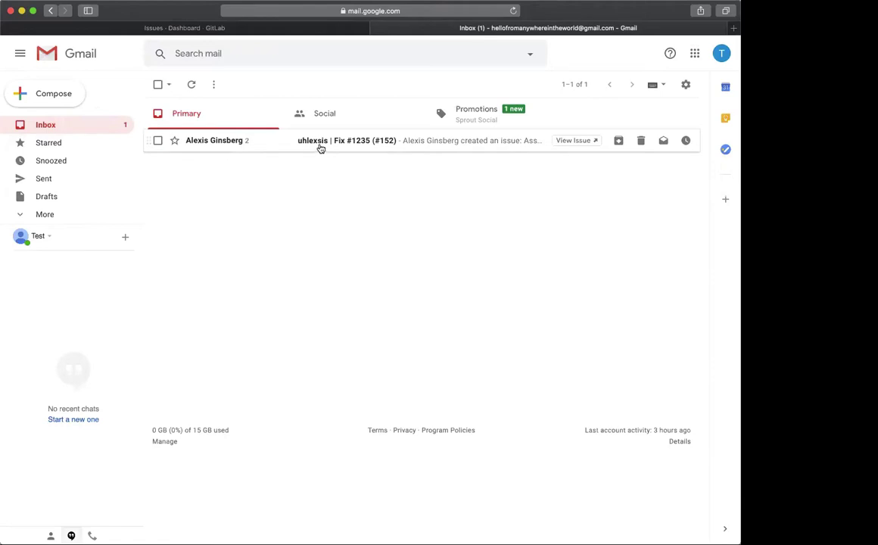
{"action": "left_click", "coordinate": [242, 28]}
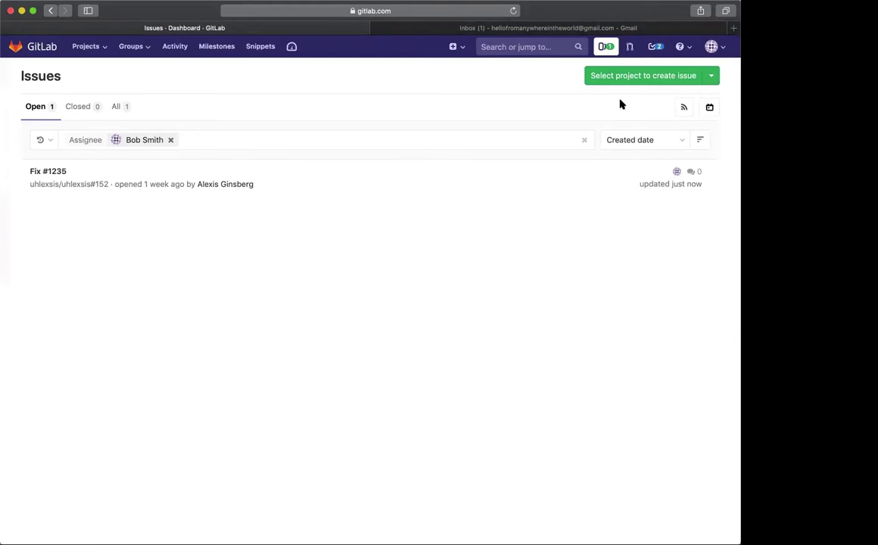
Go to User Settings from the avatar menu and view the Notifications page
{"action": "left_click", "coordinate": [711, 46]}
{"action": "left_click", "coordinate": [693, 149]}
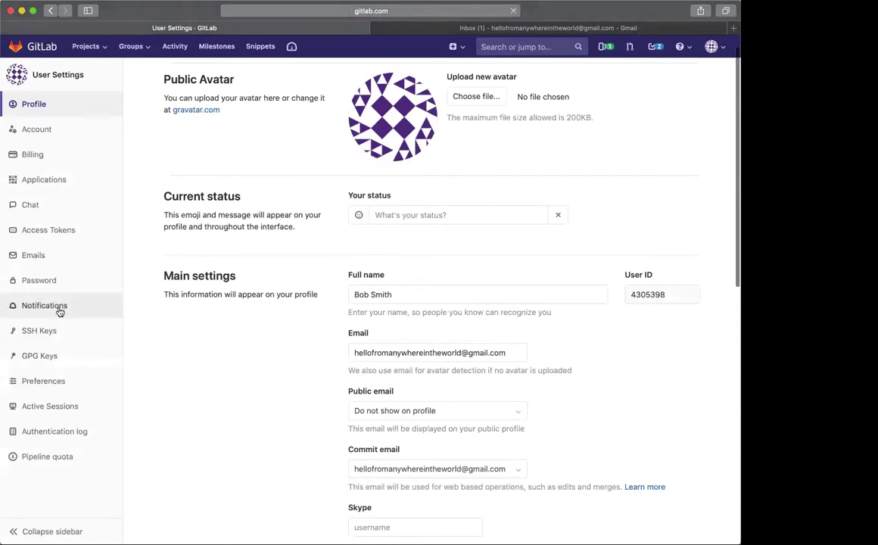
{"action": "left_click", "coordinate": [58, 306]}
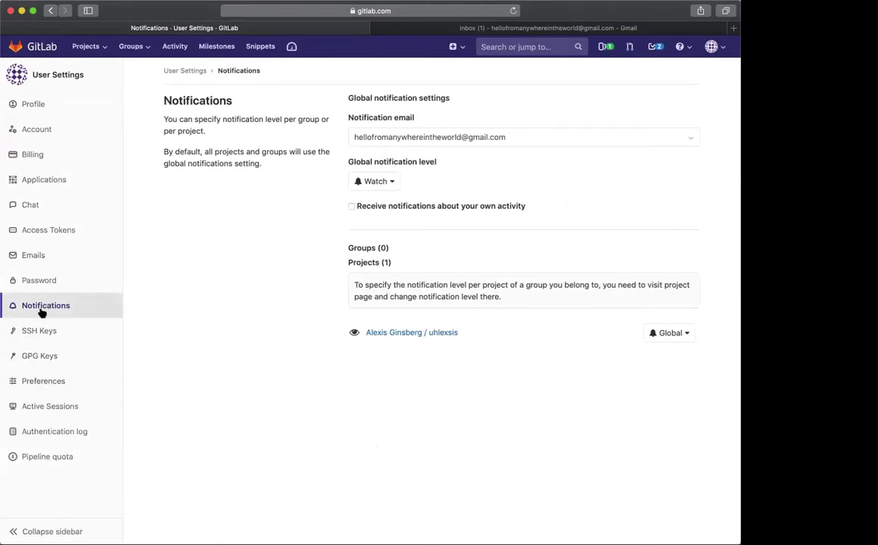
Look through Preferences: Indigo navigation theme, White syntax highlighting, Fixed layout width
{"action": "left_click", "coordinate": [70, 381]}
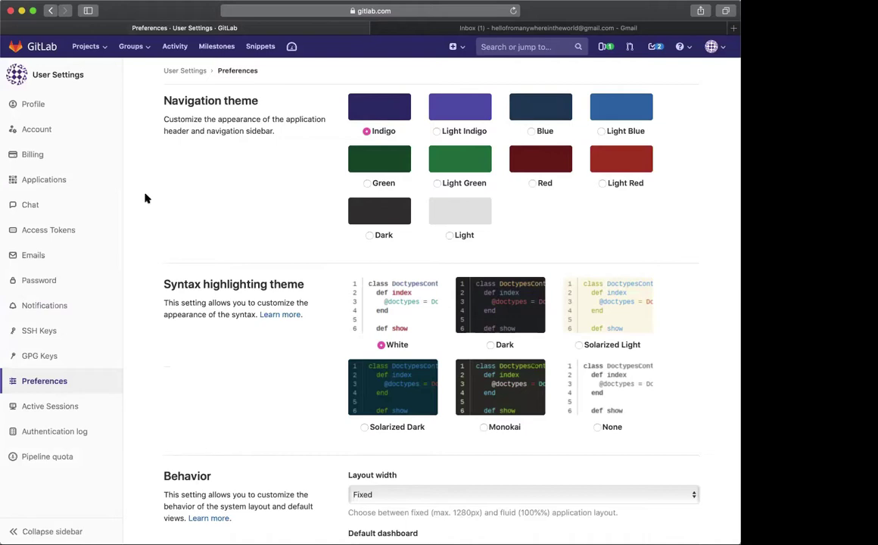
{"action": "scroll", "coordinate": [175, 196], "scroll_direction": "down", "scroll_amount": 1}
{"action": "scroll", "coordinate": [175, 196], "scroll_direction": "down", "scroll_amount": 4}
{"action": "scroll", "coordinate": [177, 196], "scroll_direction": "down", "scroll_amount": 3}
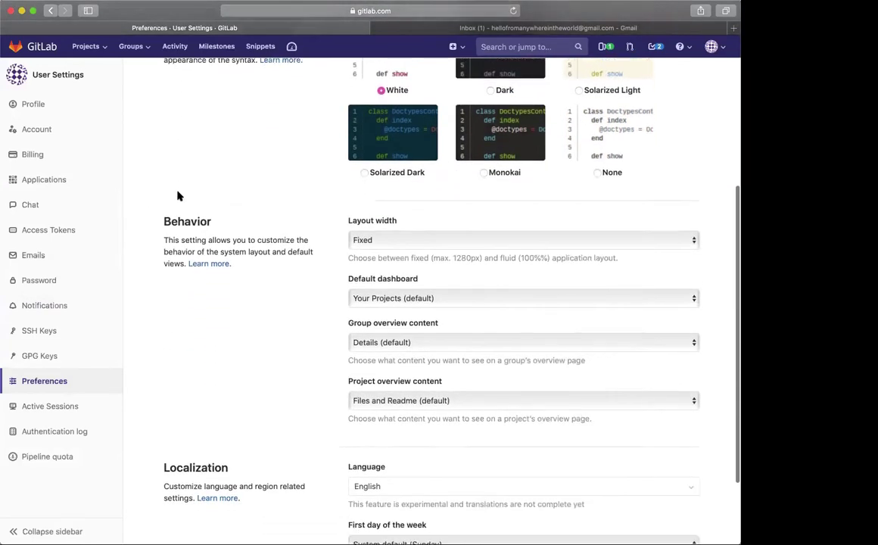
{"action": "scroll", "coordinate": [245, 274], "scroll_direction": "up", "scroll_amount": 3}
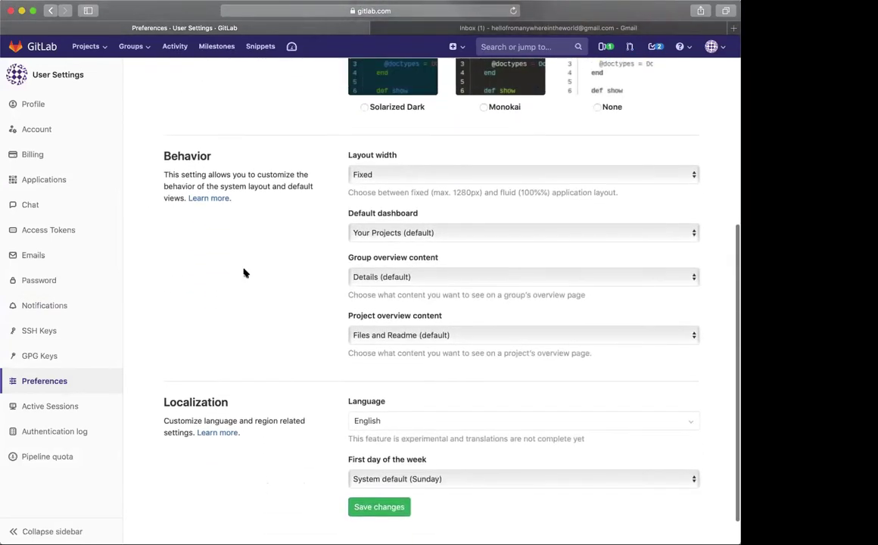
{"action": "scroll", "coordinate": [243, 273], "scroll_direction": "down", "scroll_amount": 4}
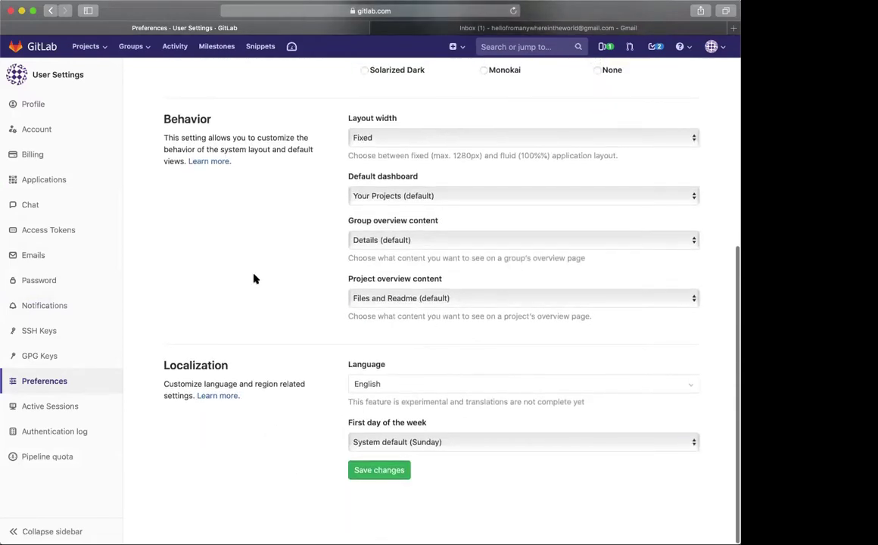
{"action": "scroll", "coordinate": [416, 454], "scroll_direction": "up", "scroll_amount": 2}
{"action": "scroll", "coordinate": [415, 455], "scroll_direction": "up", "scroll_amount": 6}
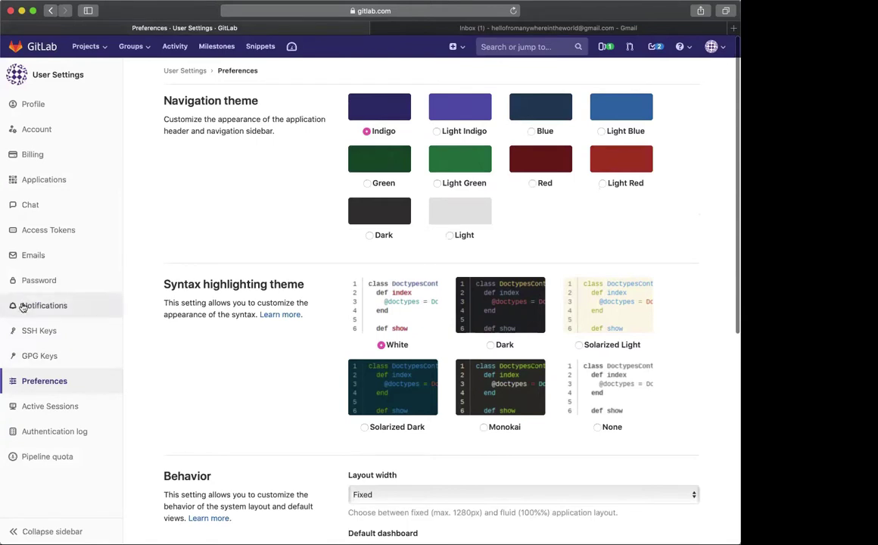
{"action": "scroll", "coordinate": [213, 370], "scroll_direction": "down", "scroll_amount": 1}
{"action": "scroll", "coordinate": [213, 369], "scroll_direction": "up", "scroll_amount": 1}
{"action": "scroll", "coordinate": [197, 352], "scroll_direction": "down", "scroll_amount": 1}
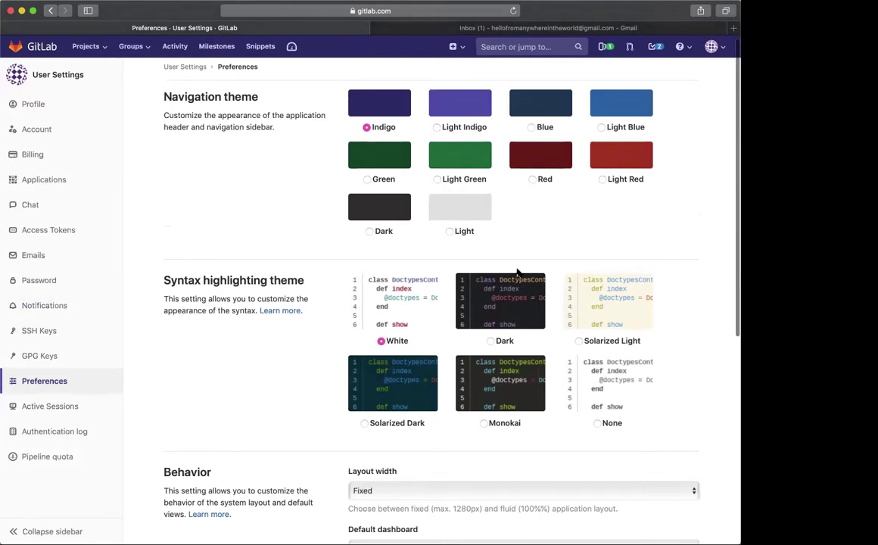
On Issue #123, flip the Notifications toggle several times so it ends on, then go to Gmail
{"action": "left_click", "coordinate": [608, 47]}
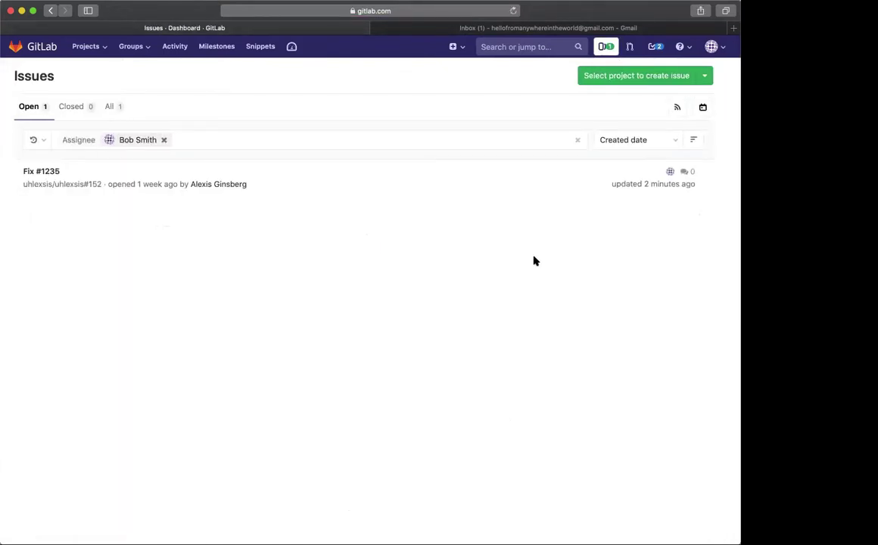
{"action": "mouse_move", "coordinate": [153, 187]}
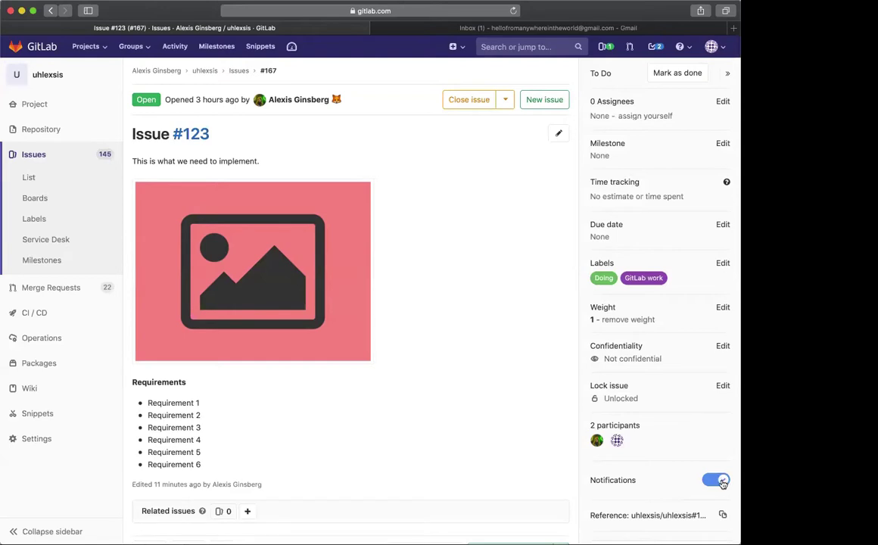
{"action": "left_click", "coordinate": [719, 481]}
{"action": "left_click", "coordinate": [711, 483]}
{"action": "left_click", "coordinate": [711, 483]}
{"action": "left_click", "coordinate": [711, 483]}
{"action": "left_click", "coordinate": [709, 483]}
{"action": "left_click", "coordinate": [708, 484]}
{"action": "left_click", "coordinate": [710, 481]}
{"action": "left_click", "coordinate": [710, 481]}
{"action": "left_click", "coordinate": [488, 32]}
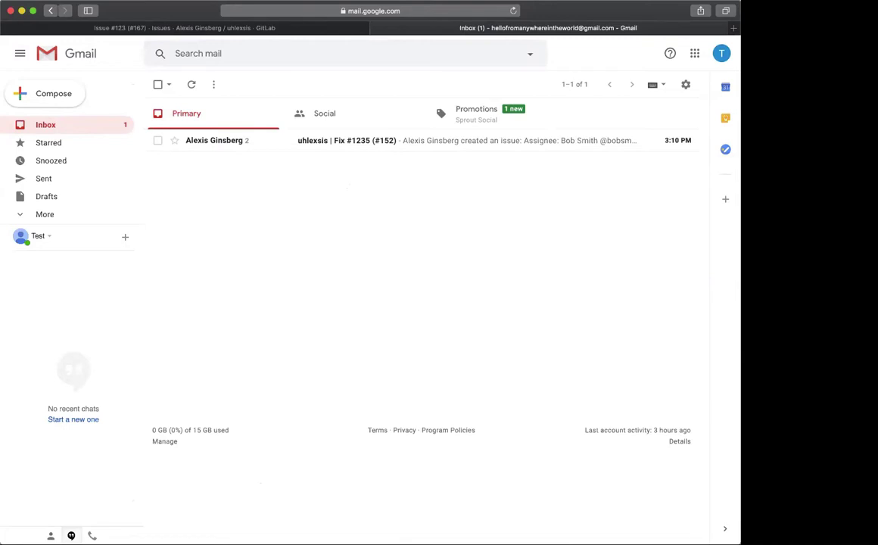
Check the Gmail inbox for the Fix #1235 notification, then go back to Issue #123
{"action": "left_click", "coordinate": [420, 280]}
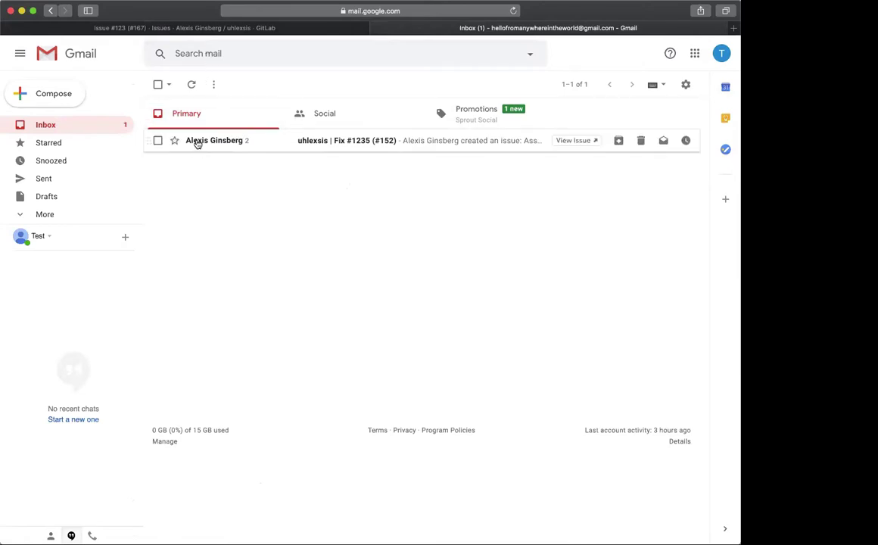
{"action": "mouse_move", "coordinate": [196, 142]}
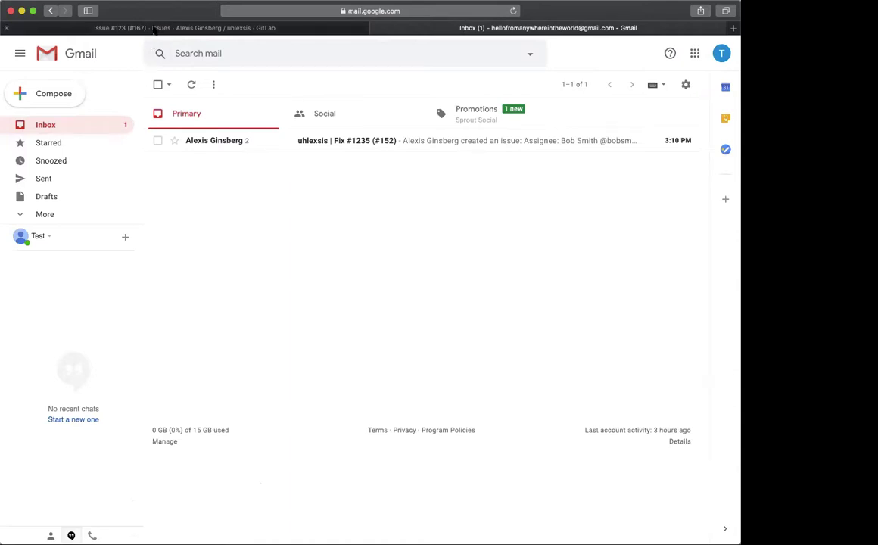
{"action": "left_click", "coordinate": [154, 29]}
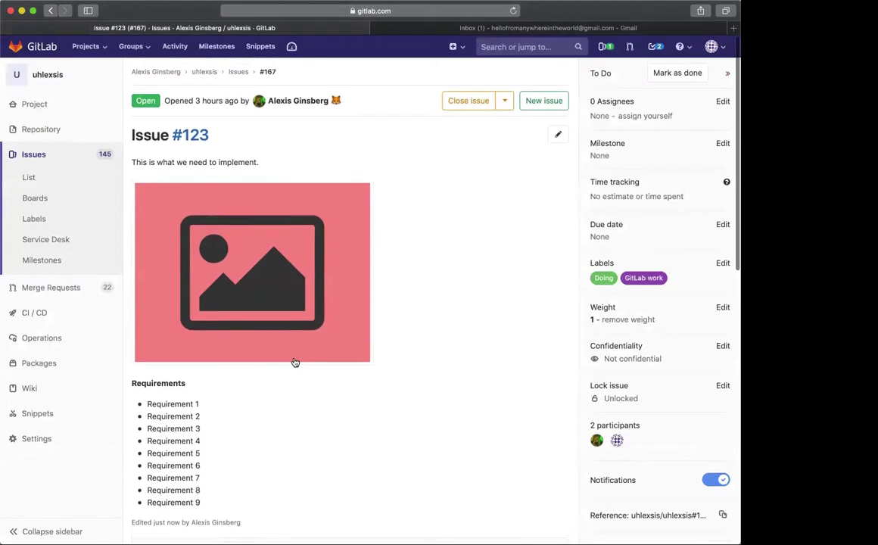
{"action": "scroll", "coordinate": [295, 363], "scroll_direction": "down", "scroll_amount": 1}
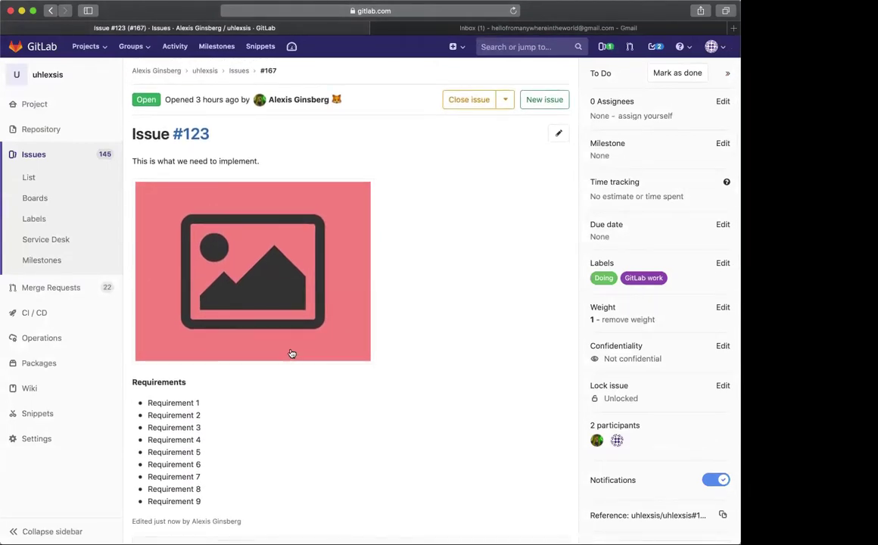
{"action": "left_click", "coordinate": [655, 46]}
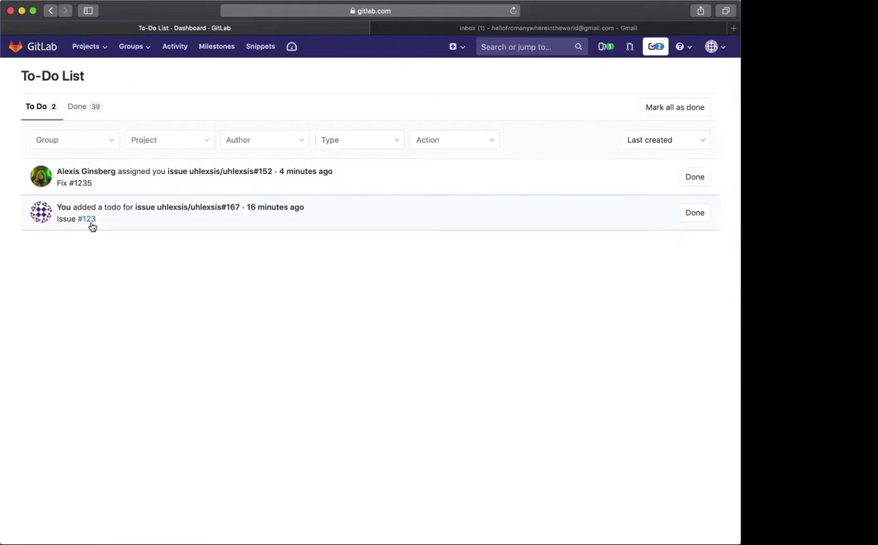
{"action": "left_click", "coordinate": [449, 30]}
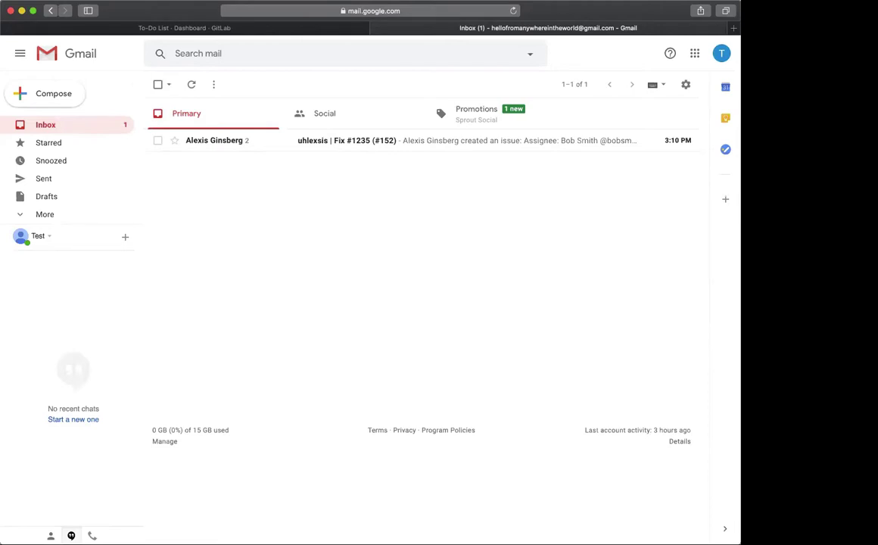
{"action": "left_click", "coordinate": [168, 27]}
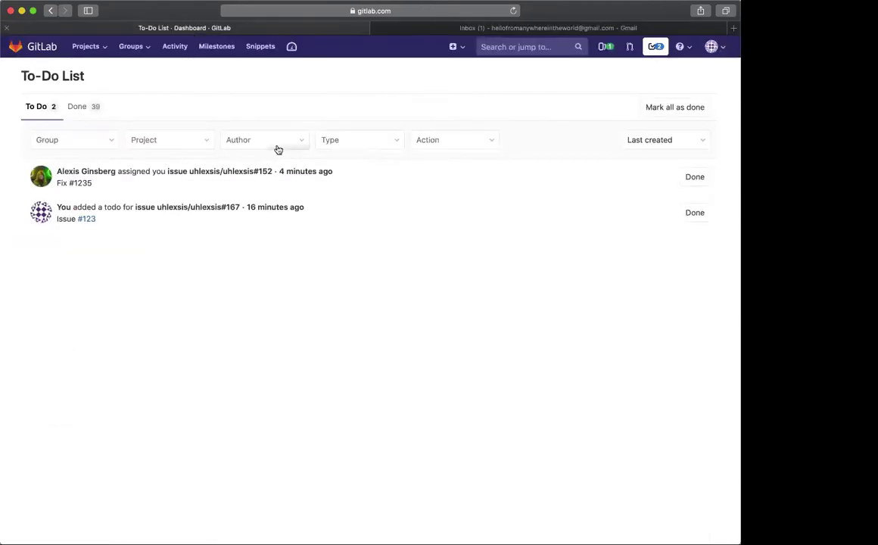
{"action": "left_click", "coordinate": [186, 208]}
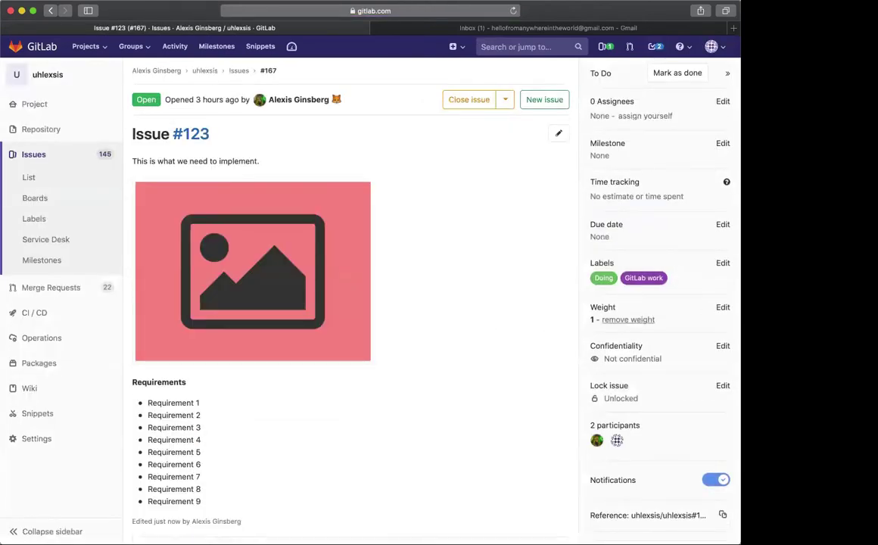
Change Issue #123's weight from 1 to 10
{"action": "left_click", "coordinate": [721, 308]}
{"action": "key", "text": "BackSpace"}
{"action": "type", "text": "10"}
{"action": "key", "text": "Return"}
Comment @-mentioning the author: 'I updated to weight to reflect the new requirement'
{"action": "scroll", "coordinate": [552, 368], "scroll_direction": "down", "scroll_amount": 3}
{"action": "scroll", "coordinate": [555, 366], "scroll_direction": "up", "scroll_amount": 1}
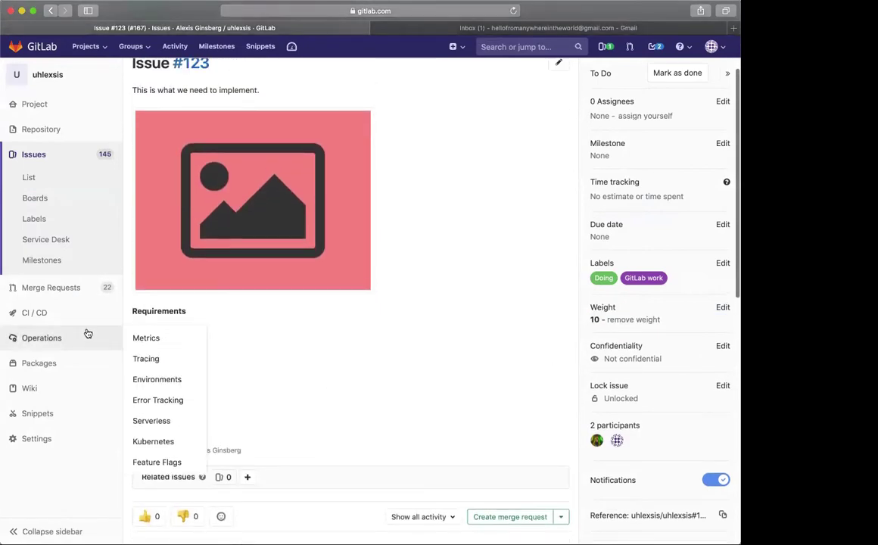
{"action": "scroll", "coordinate": [244, 410], "scroll_direction": "down", "scroll_amount": 1}
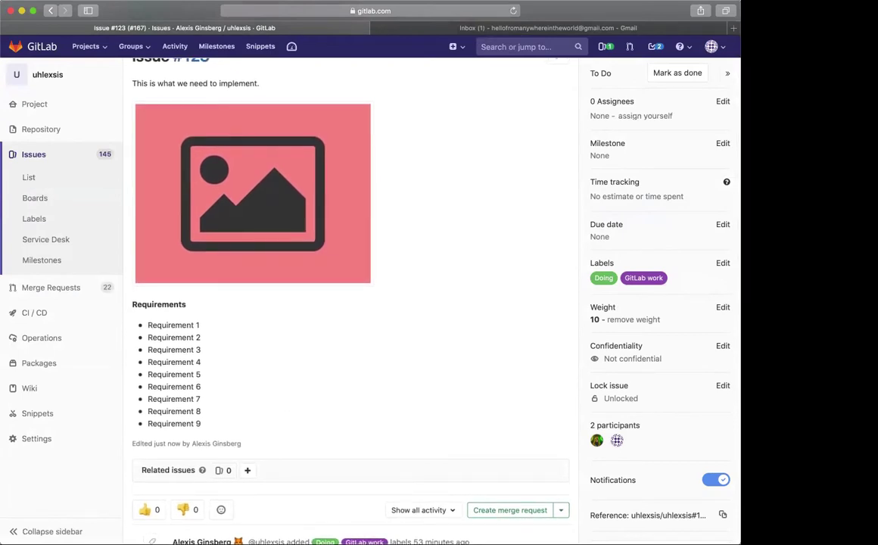
{"action": "scroll", "coordinate": [429, 408], "scroll_direction": "down", "scroll_amount": 2}
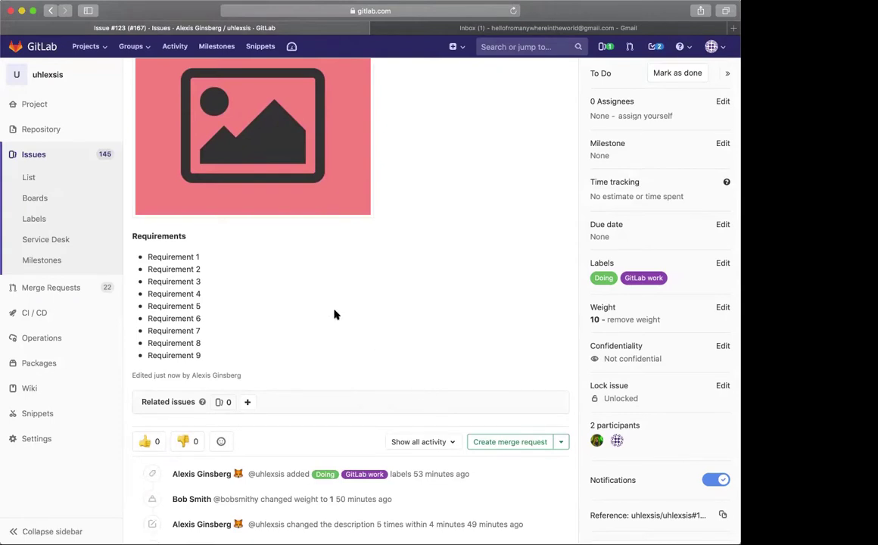
{"action": "scroll", "coordinate": [335, 315], "scroll_direction": "down", "scroll_amount": 10}
{"action": "left_click", "coordinate": [320, 400]}
{"action": "type", "text": "@"}
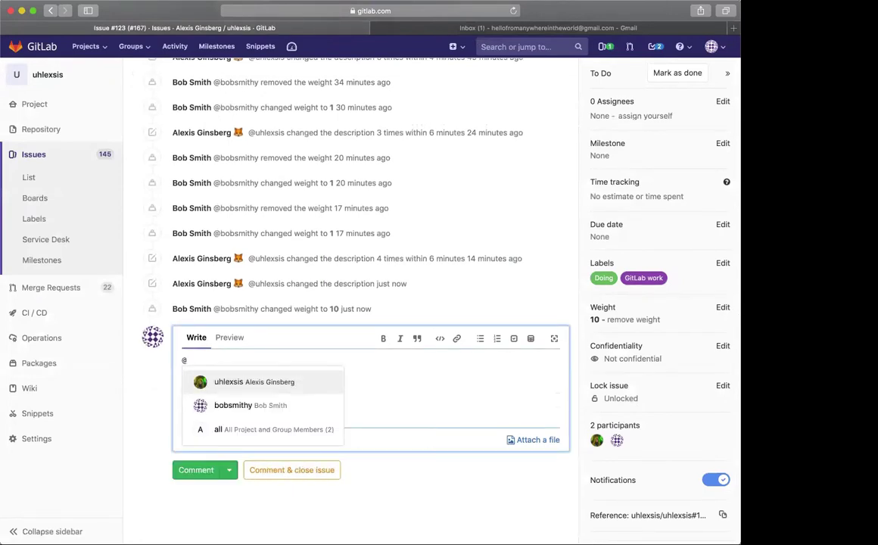
{"action": "left_click", "coordinate": [302, 386]}
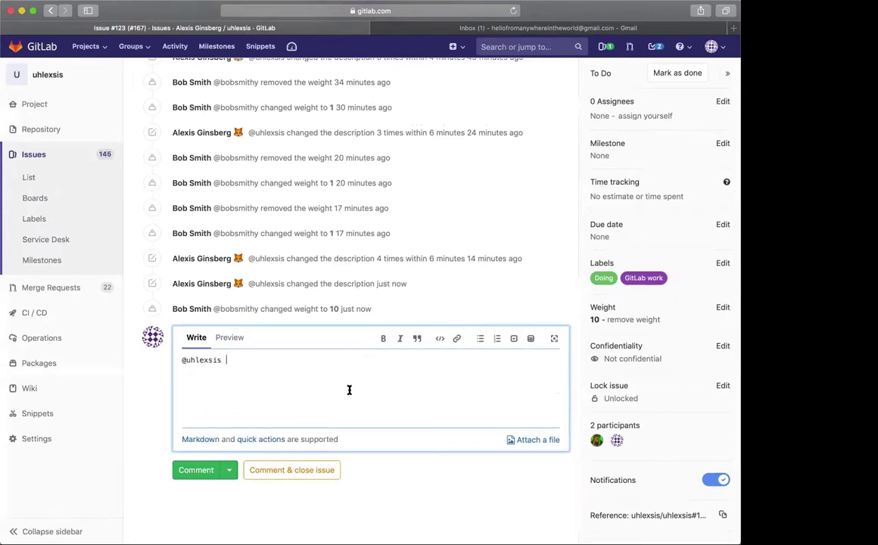
{"action": "type", "text": "I updated to weight to reflect the new requirements"}
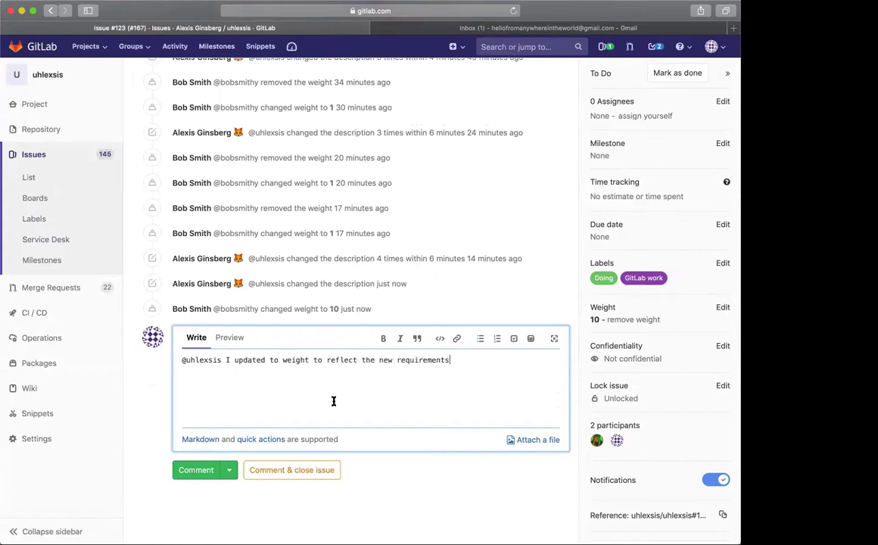
{"action": "left_click", "coordinate": [202, 473]}
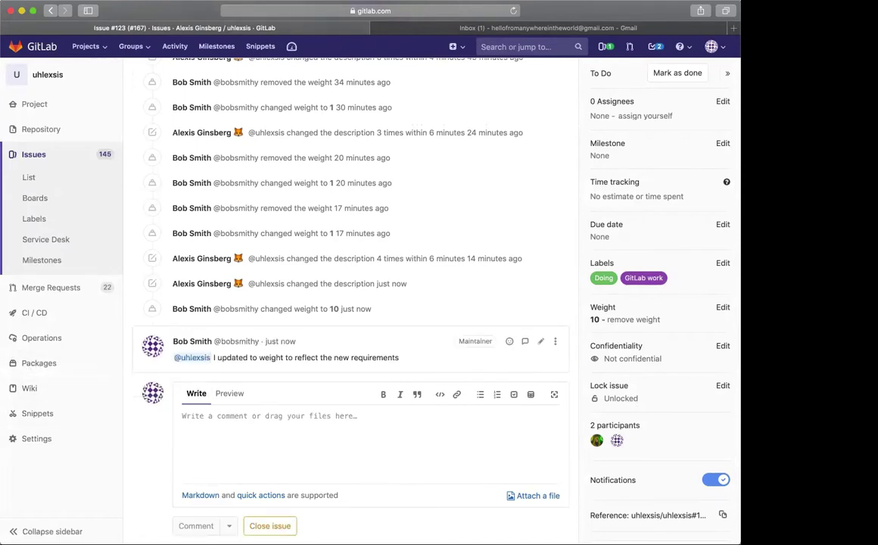
{"action": "scroll", "coordinate": [428, 431], "scroll_direction": "up", "scroll_amount": 8}
{"action": "scroll", "coordinate": [426, 431], "scroll_direction": "up", "scroll_amount": 5}
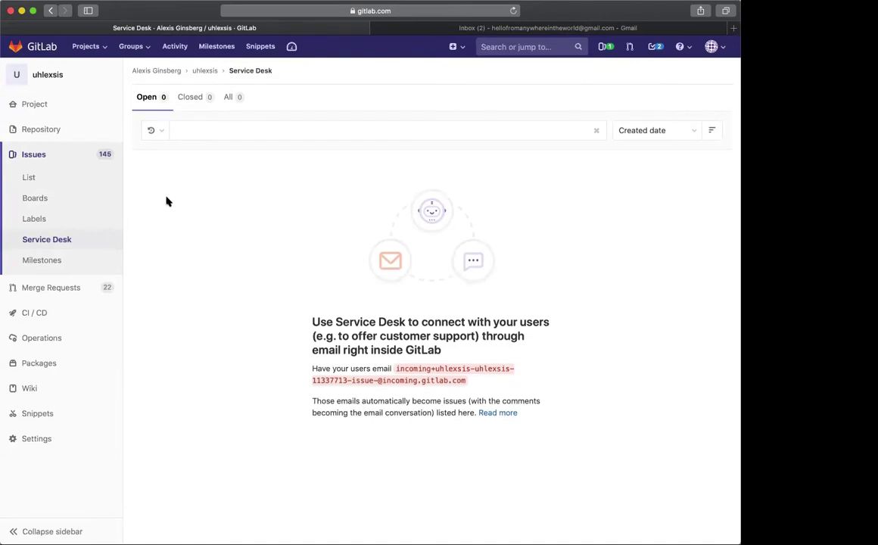
Open Issue #123 from the new 'directly addressed you' entry in the To-Do List
{"action": "left_click", "coordinate": [662, 49]}
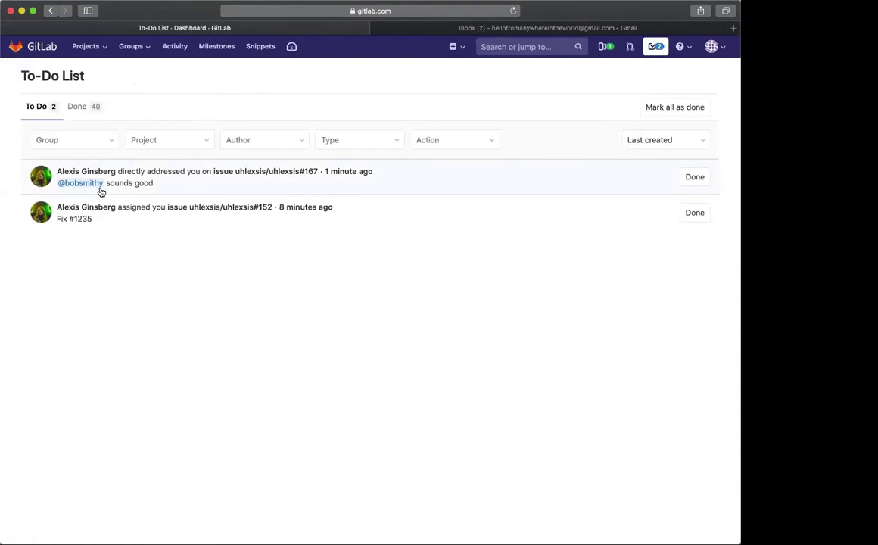
{"action": "left_click", "coordinate": [224, 176]}
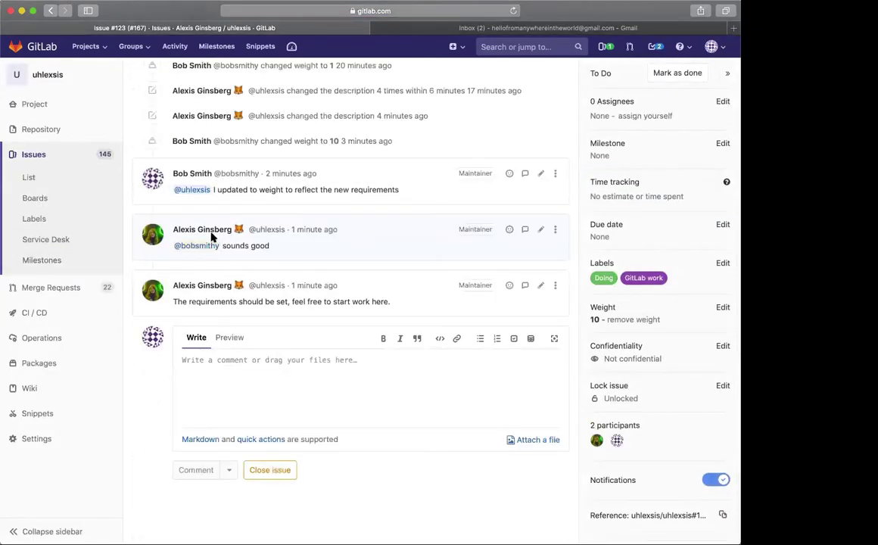
{"action": "mouse_move", "coordinate": [188, 233]}
{"action": "mouse_move", "coordinate": [182, 252]}
Open the Issue #123 reply email in Gmail, then switch back to the GitLab issue
{"action": "left_click", "coordinate": [410, 28]}
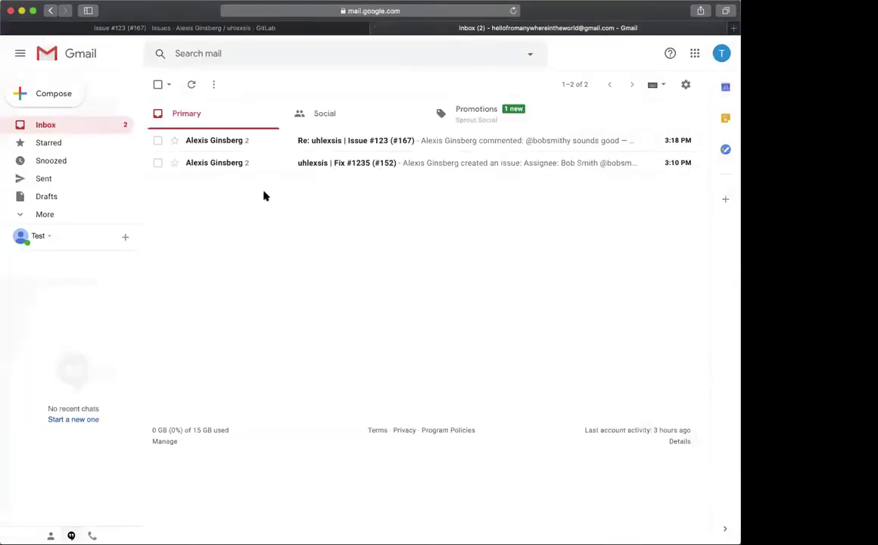
{"action": "left_click", "coordinate": [250, 144]}
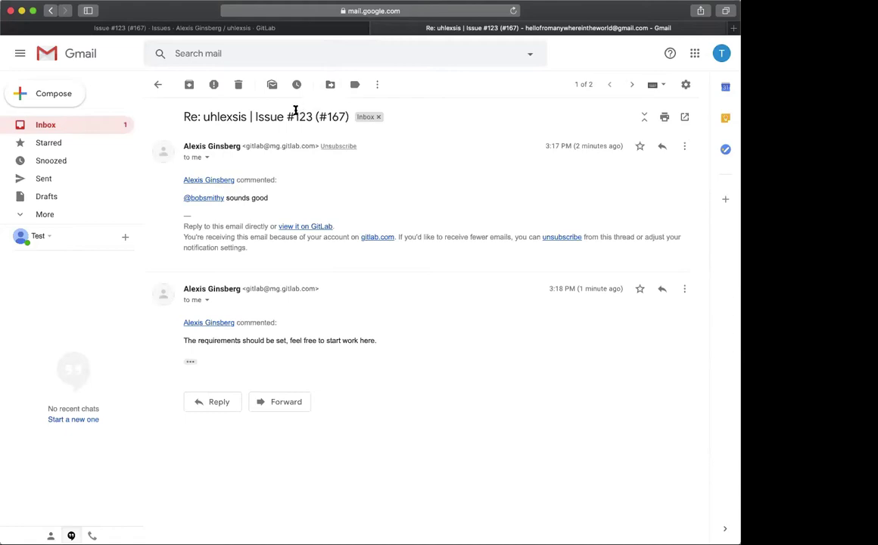
{"action": "left_click", "coordinate": [217, 29]}
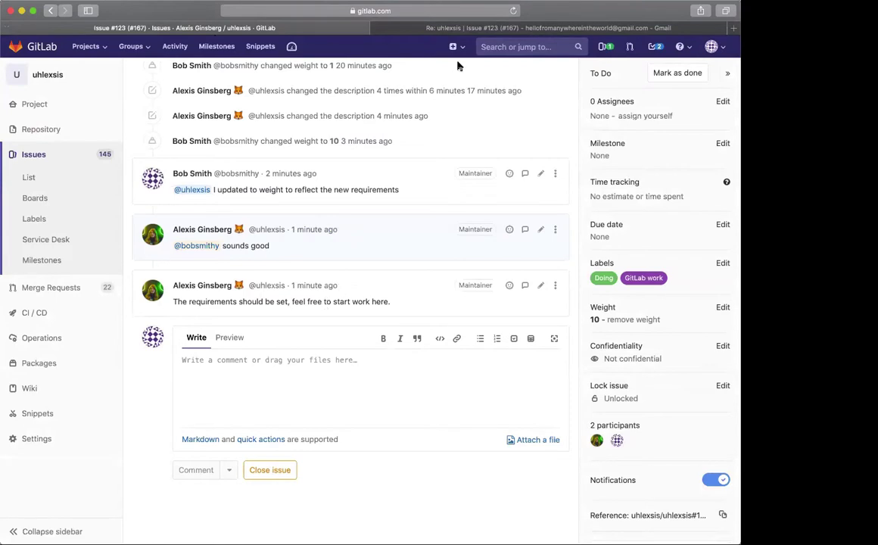
{"action": "left_click", "coordinate": [428, 25]}
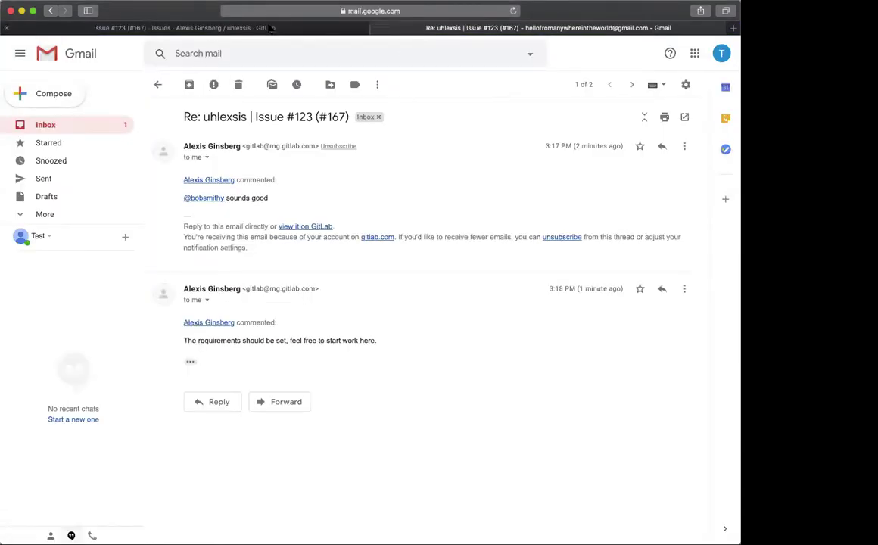
{"action": "left_click", "coordinate": [246, 29]}
Select the latest requirements comment on Issue #123, check the to-do list, and come back
{"action": "triple_click", "coordinate": [255, 301]}
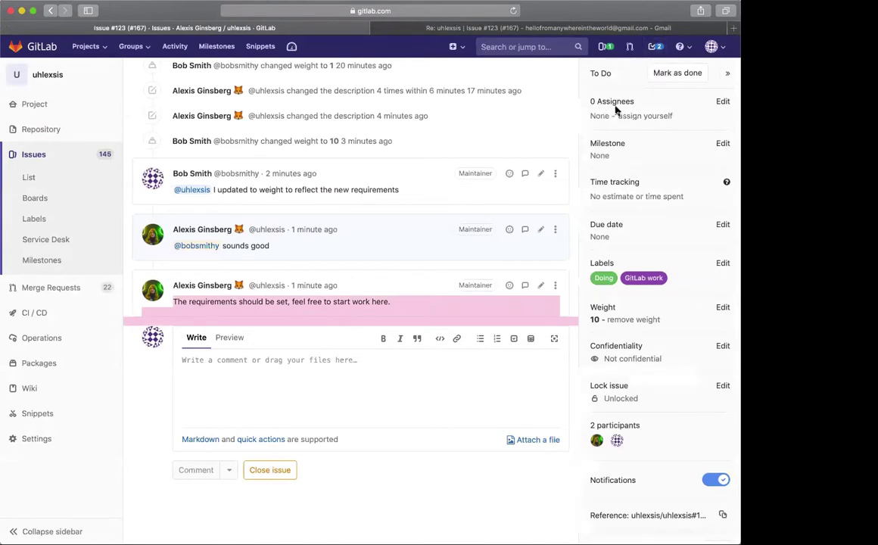
{"action": "left_click", "coordinate": [655, 46]}
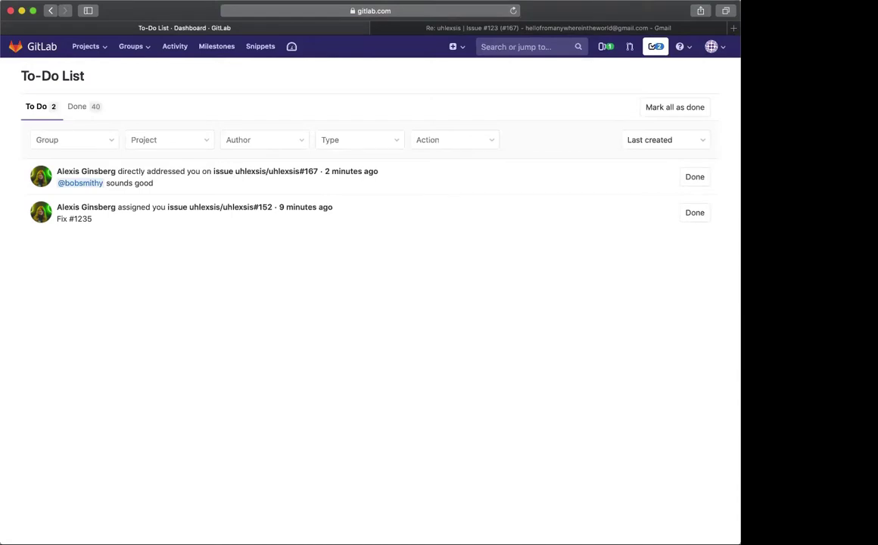
{"action": "key", "text": "super+bracketleft"}
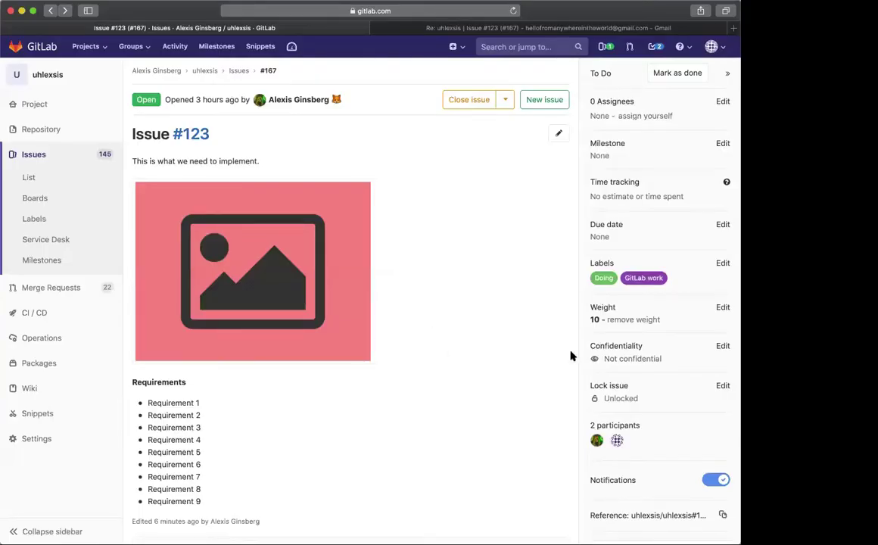
{"action": "scroll", "coordinate": [438, 324], "scroll_direction": "up", "scroll_amount": 2}
Read the new lorem ipsum comment email in full, then return to the Issue #123 page
{"action": "key", "text": "ctrl+Tab"}
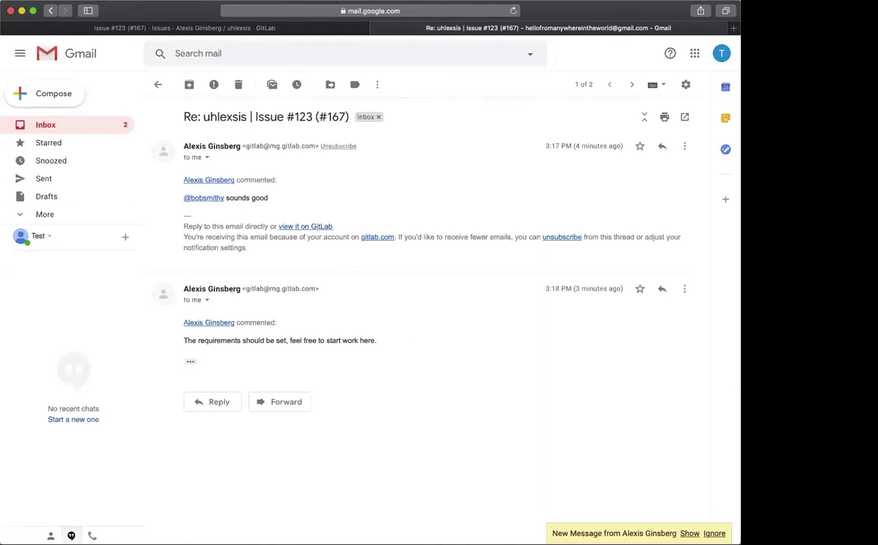
{"action": "left_click", "coordinate": [689, 533]}
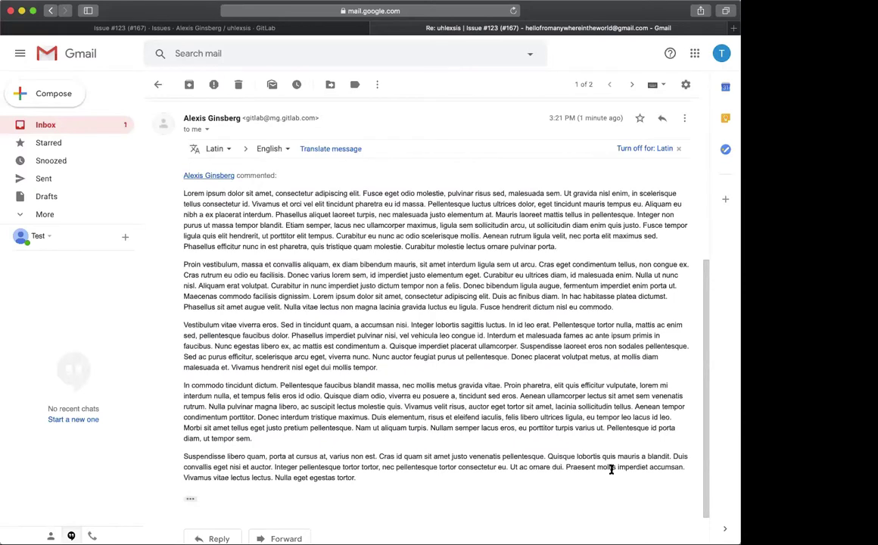
{"action": "scroll", "coordinate": [597, 464], "scroll_direction": "up", "scroll_amount": 3}
{"action": "scroll", "coordinate": [598, 464], "scroll_direction": "down", "scroll_amount": 4}
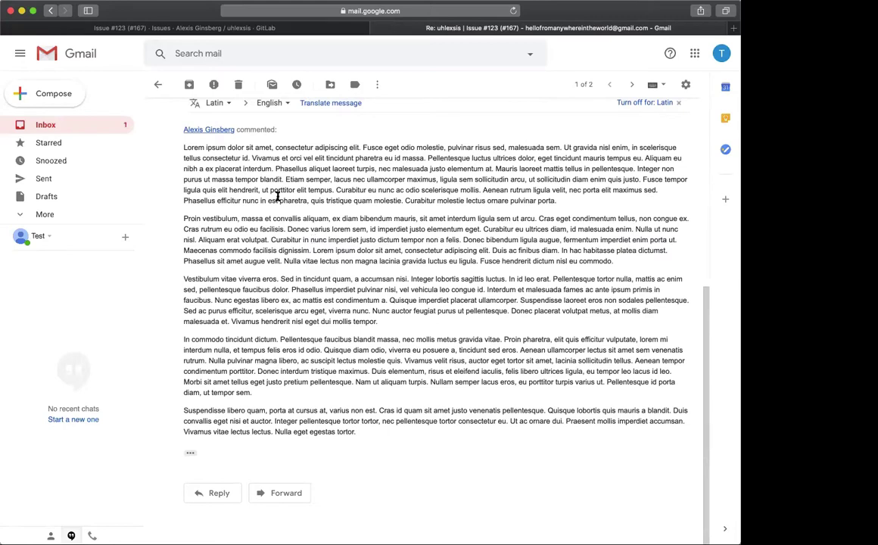
{"action": "scroll", "coordinate": [277, 196], "scroll_direction": "down", "scroll_amount": 1}
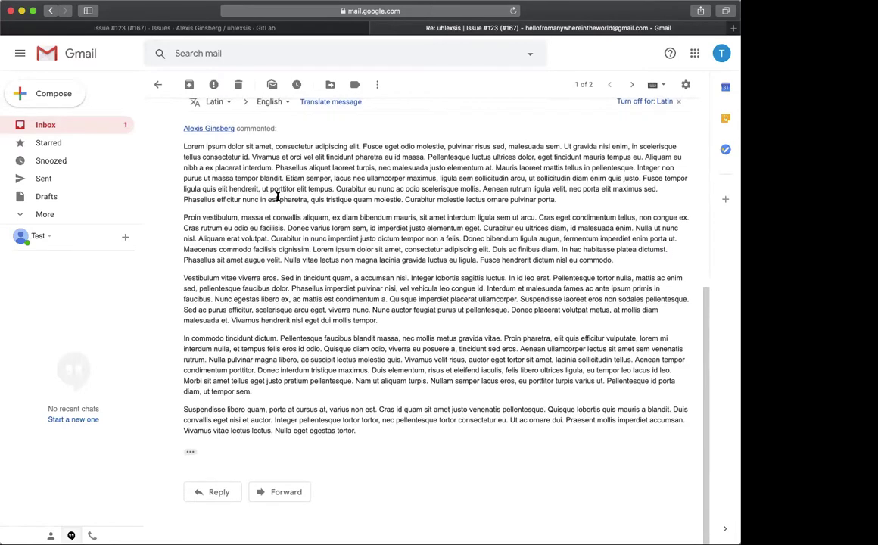
{"action": "scroll", "coordinate": [250, 212], "scroll_direction": "up", "scroll_amount": 1}
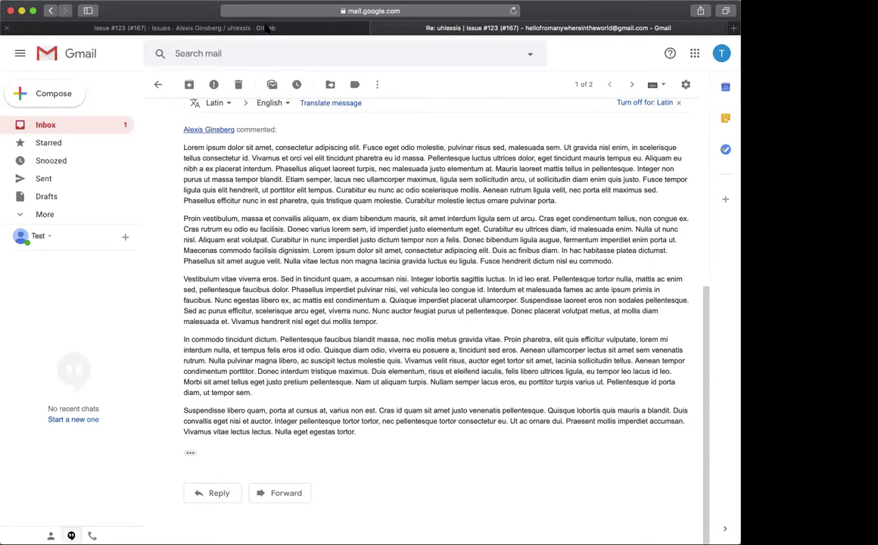
{"action": "left_click", "coordinate": [242, 28]}
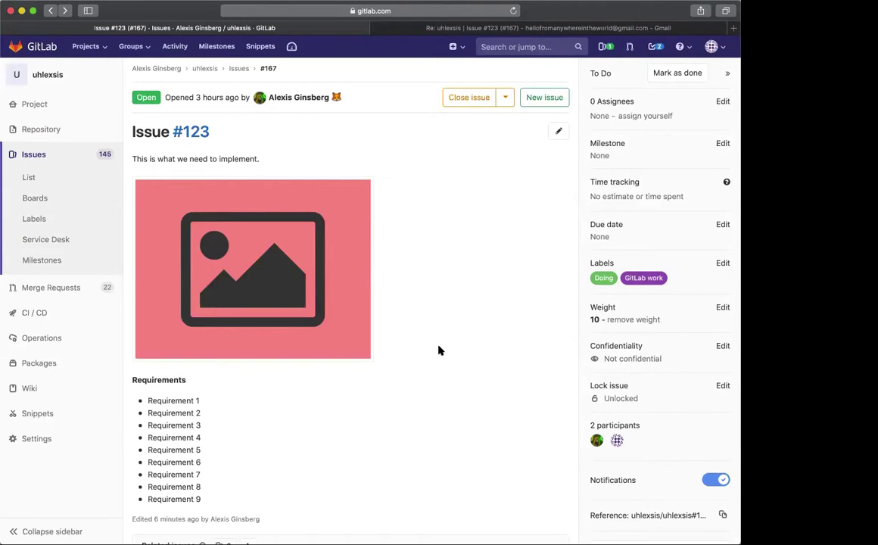
Switch off notifications in Issue #123's sidebar, then go back to its Gmail email thread
{"action": "scroll", "coordinate": [506, 329], "scroll_direction": "up", "scroll_amount": 5}
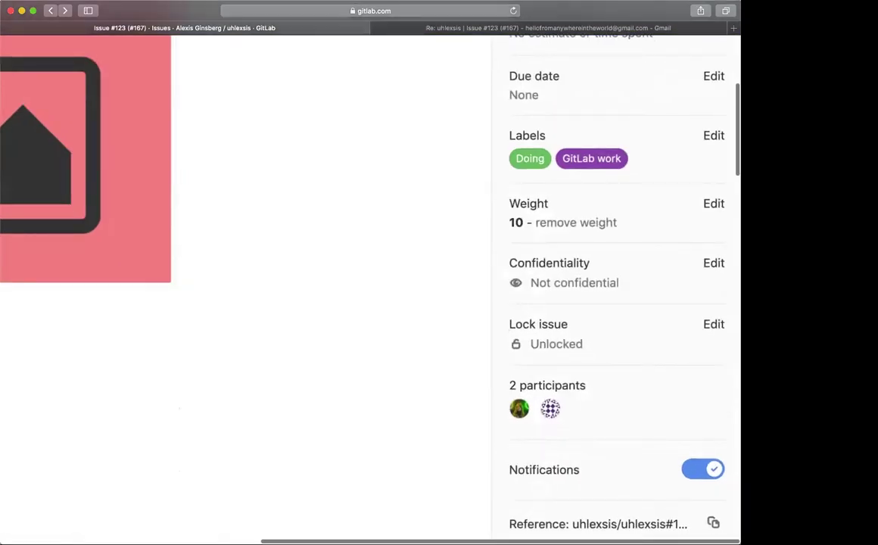
{"action": "scroll", "coordinate": [400, 369], "scroll_direction": "down", "scroll_amount": 2}
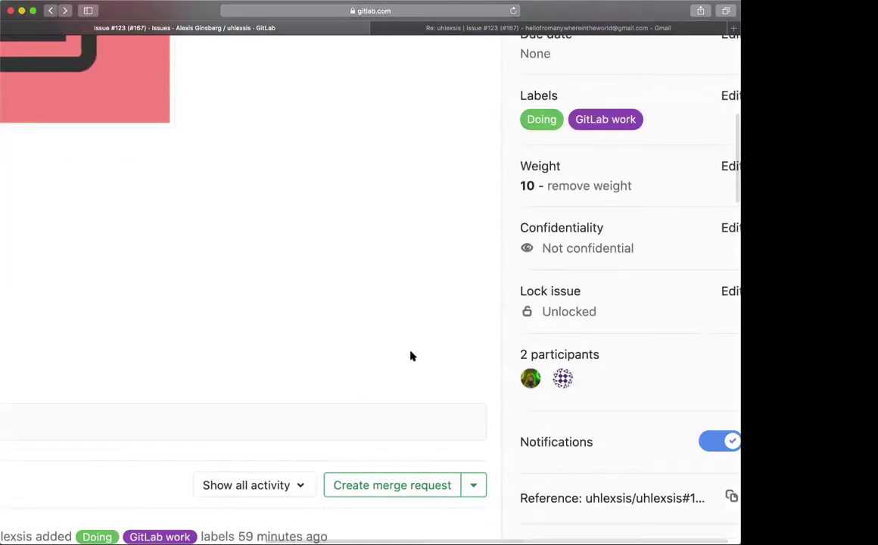
{"action": "scroll", "coordinate": [409, 355], "scroll_direction": "down", "scroll_amount": 5}
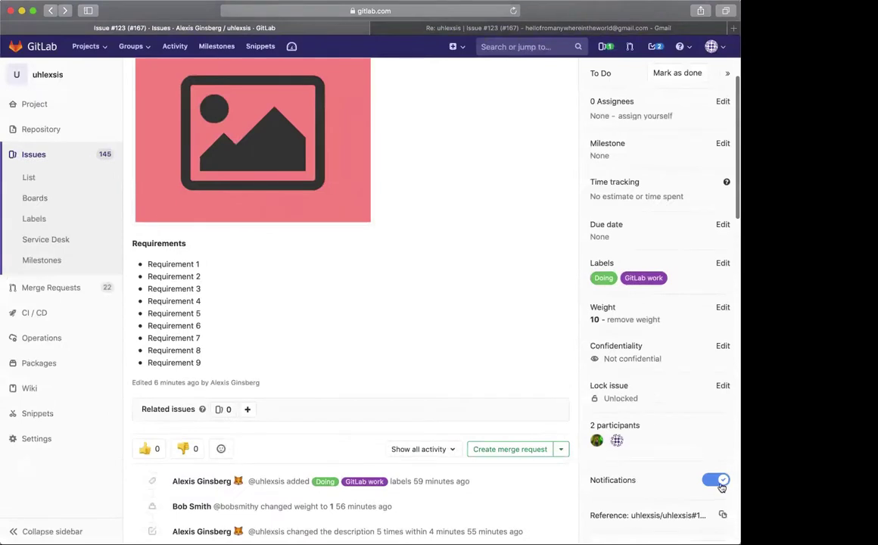
{"action": "left_click", "coordinate": [715, 479]}
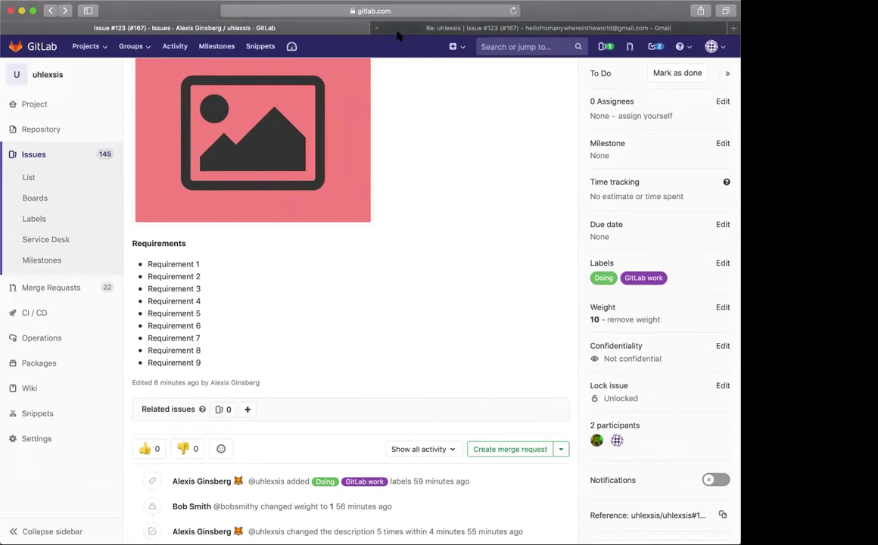
{"action": "left_click", "coordinate": [431, 28]}
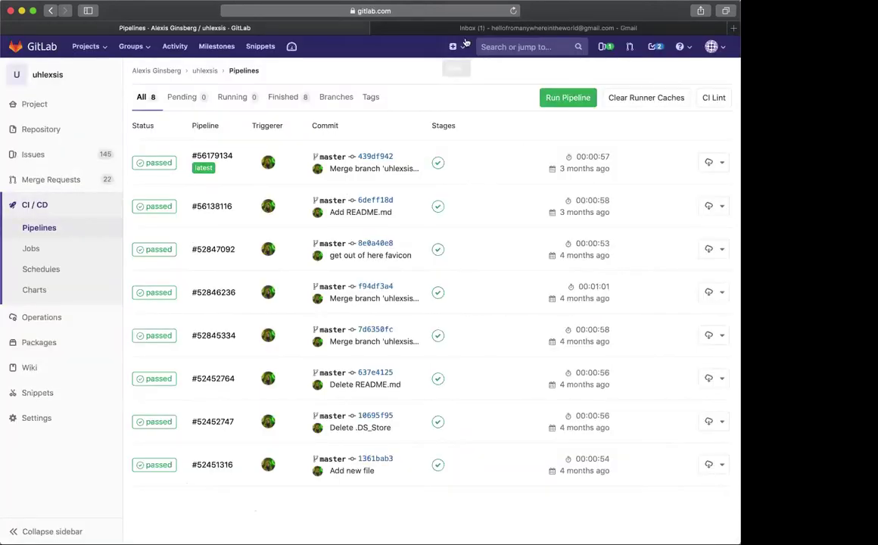
Glance at the Gmail inbox, then bring up GitLab's To-Do List with its two pending to-dos
{"action": "left_click", "coordinate": [425, 27]}
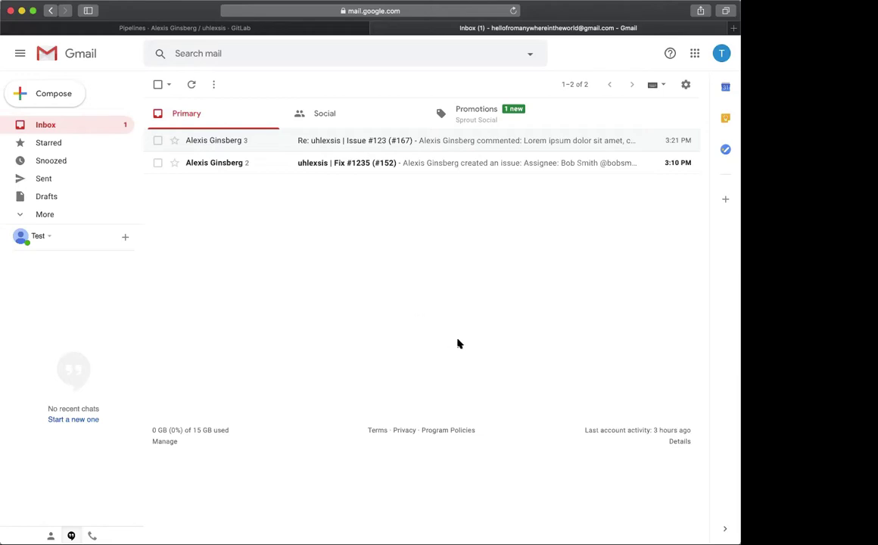
{"action": "left_click", "coordinate": [135, 28]}
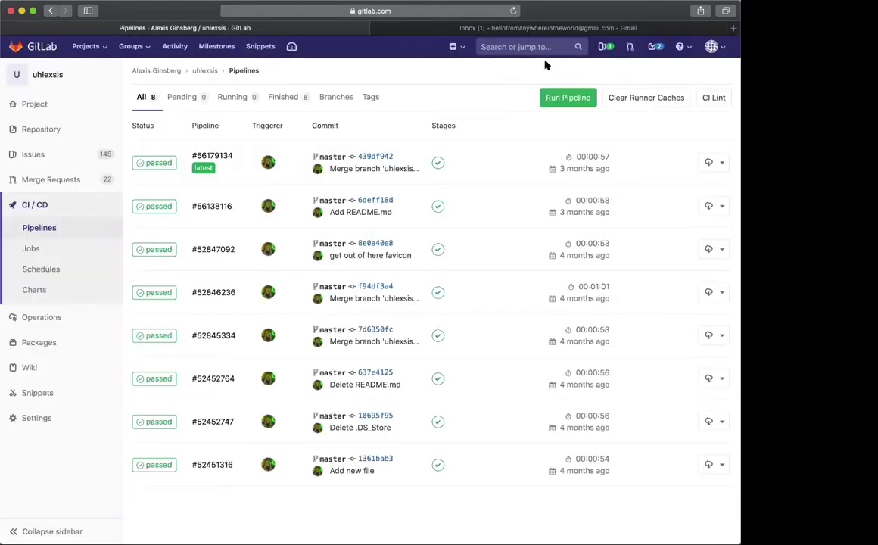
{"action": "left_click", "coordinate": [653, 48]}
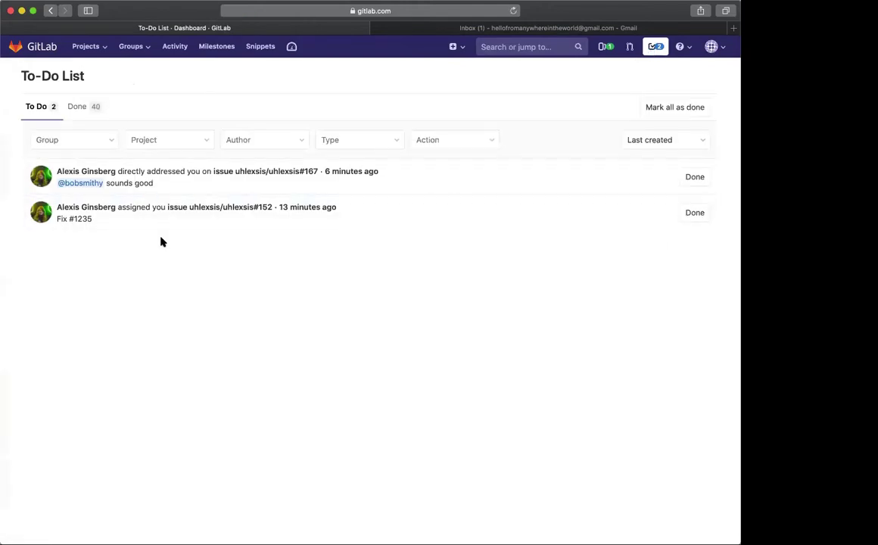
Mark the 'sounds good' and Fix #1235 to-dos as done, then reopen the To-Do List
{"action": "left_click", "coordinate": [696, 179]}
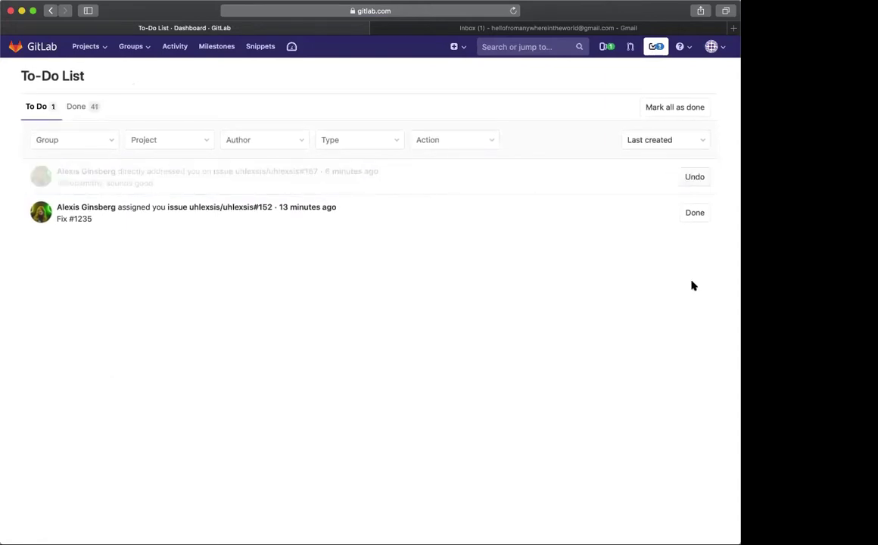
{"action": "left_click", "coordinate": [694, 212]}
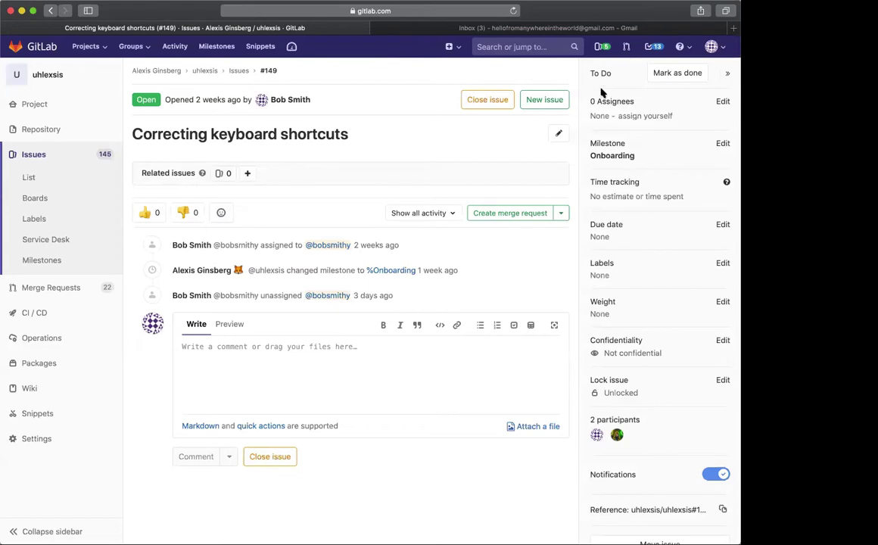
{"action": "left_click", "coordinate": [653, 47]}
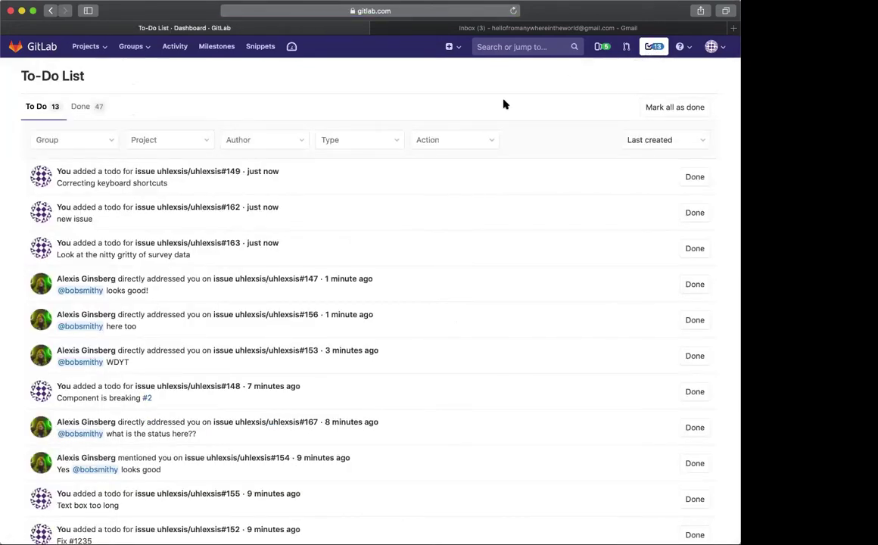
Mark the Correcting keyboard shortcuts, new issue, survey data, #147, Resize images and #142 to-dos done
{"action": "left_click", "coordinate": [694, 178]}
{"action": "left_click", "coordinate": [695, 214]}
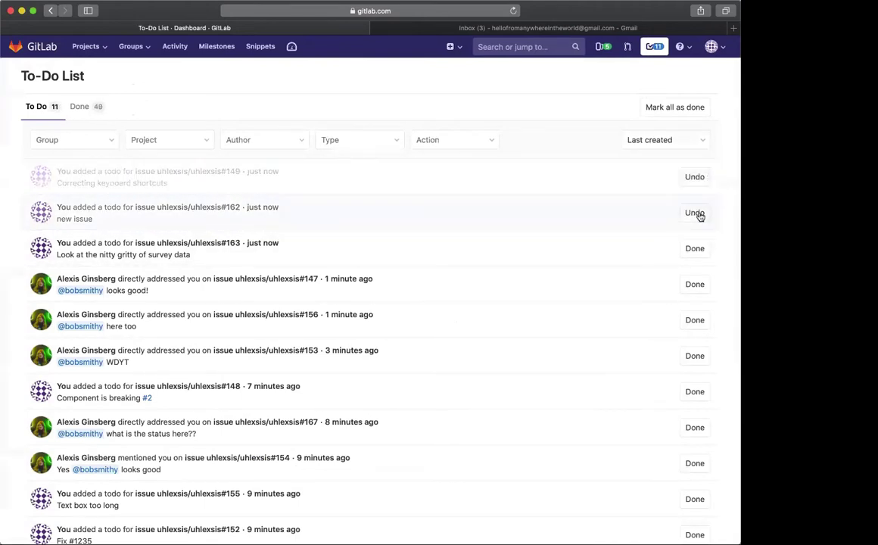
{"action": "left_click", "coordinate": [695, 251]}
{"action": "scroll", "coordinate": [659, 268], "scroll_direction": "down", "scroll_amount": 1}
{"action": "left_click", "coordinate": [700, 270]}
{"action": "scroll", "coordinate": [647, 401], "scroll_direction": "down", "scroll_amount": 3}
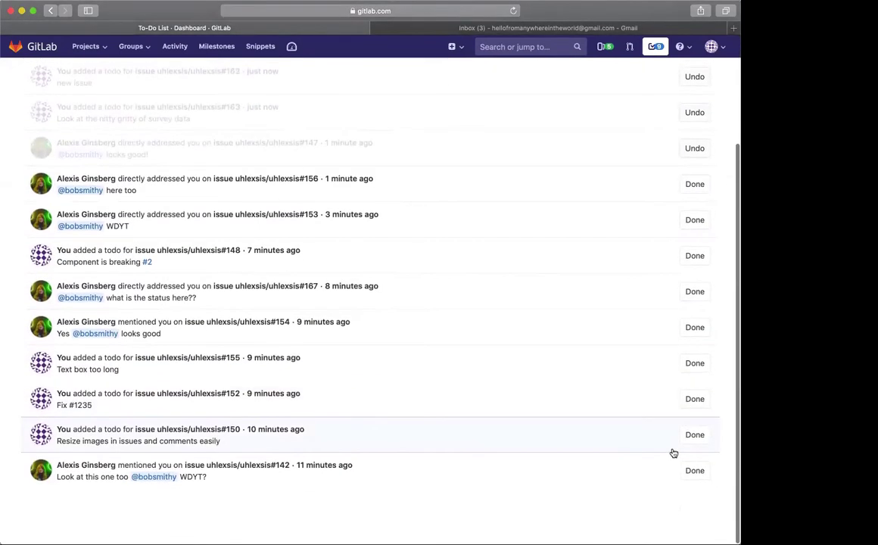
{"action": "left_click", "coordinate": [693, 436]}
{"action": "left_click", "coordinate": [690, 472]}
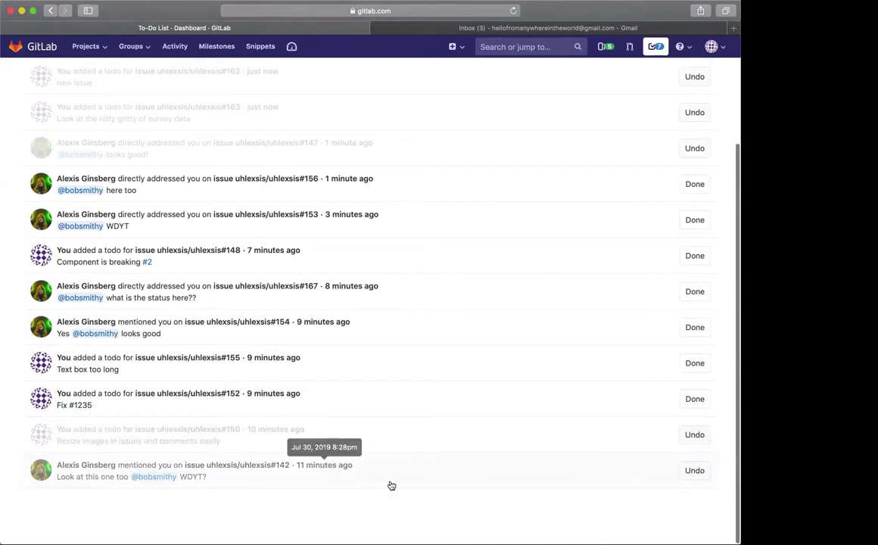
Restore the survey data to-do to pending, mark it done again, and return to Gmail
{"action": "scroll", "coordinate": [458, 491], "scroll_direction": "up", "scroll_amount": 3}
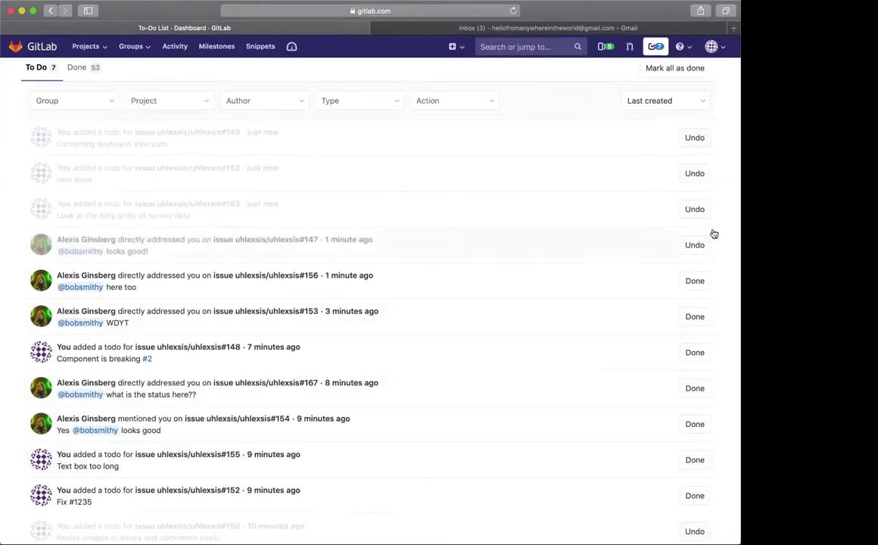
{"action": "left_click", "coordinate": [700, 211]}
{"action": "left_click", "coordinate": [701, 212]}
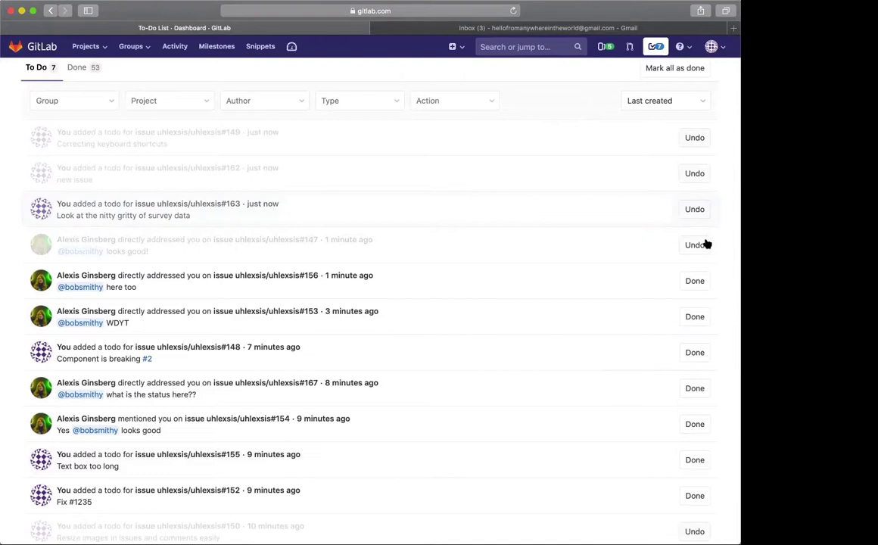
{"action": "scroll", "coordinate": [645, 207], "scroll_direction": "down", "scroll_amount": 3}
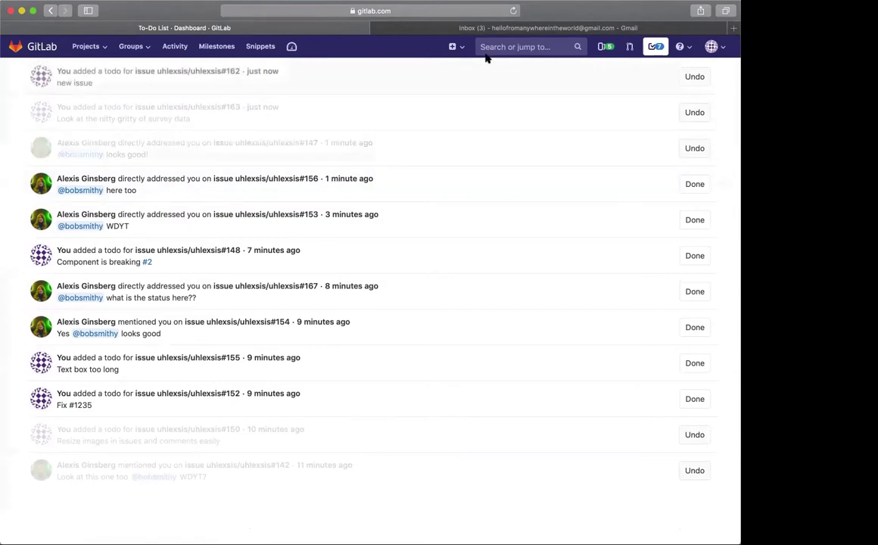
{"action": "left_click", "coordinate": [428, 29]}
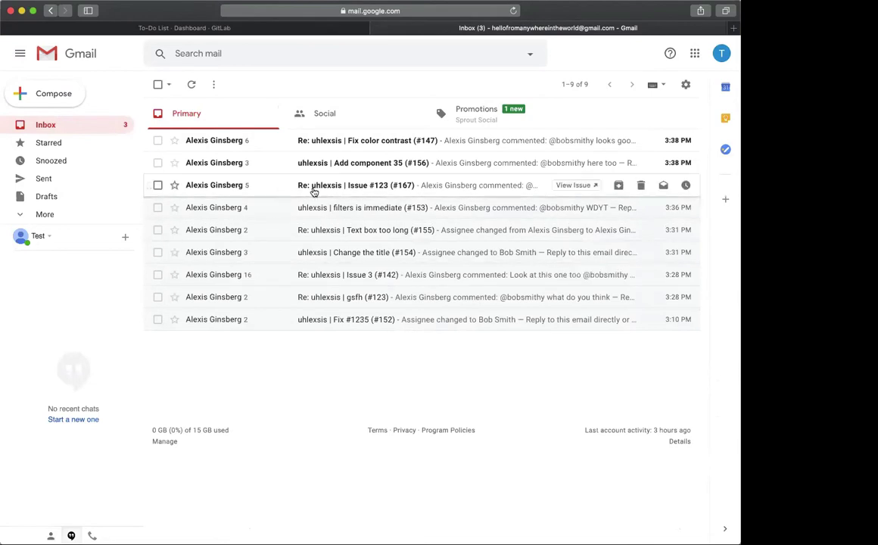
Open the Issue #123 (#167) email thread and expand its collapsed messages, including 3:21 PM
{"action": "left_click", "coordinate": [315, 188]}
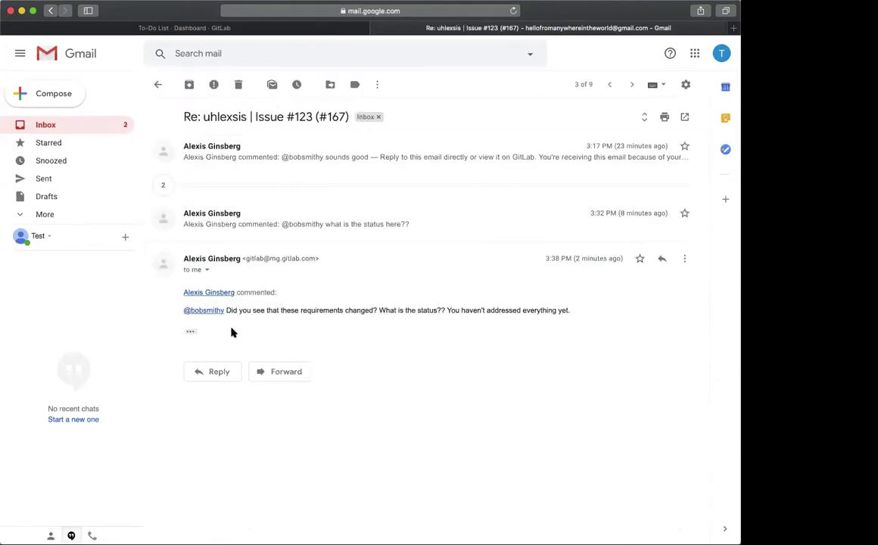
{"action": "left_click_drag", "start_coordinate": [239, 310], "coordinate": [346, 314]}
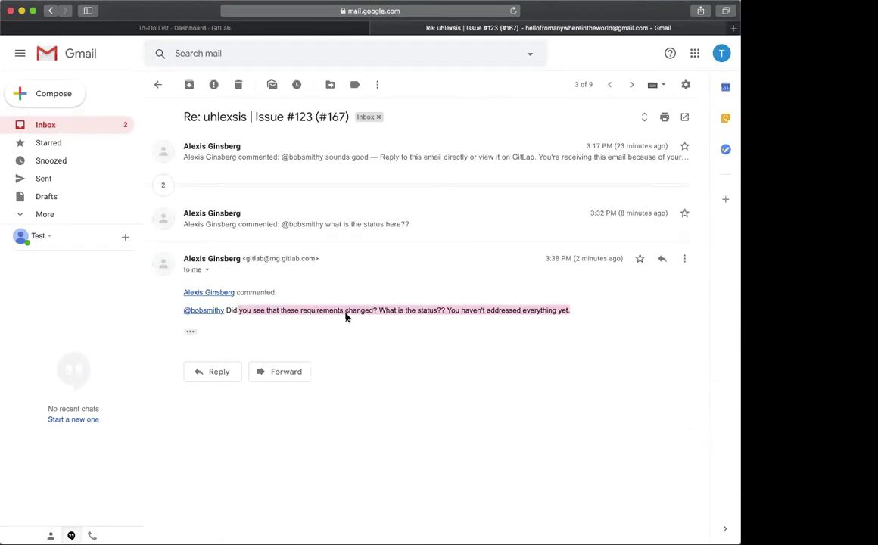
{"action": "left_click", "coordinate": [346, 316]}
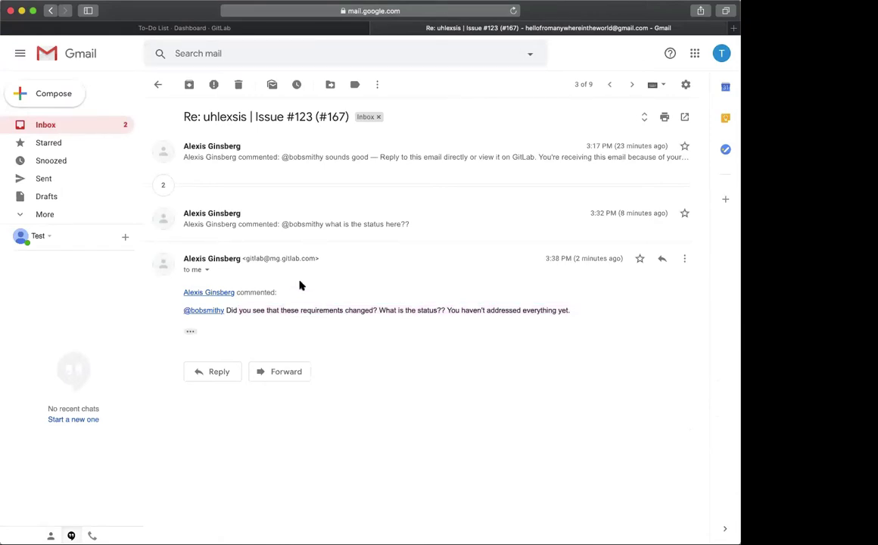
{"action": "left_click", "coordinate": [285, 214]}
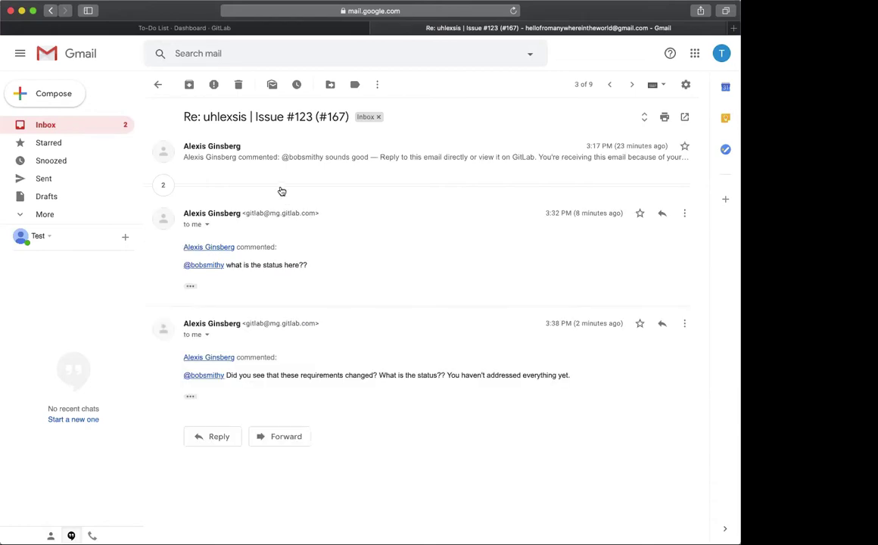
{"action": "left_click", "coordinate": [160, 185]}
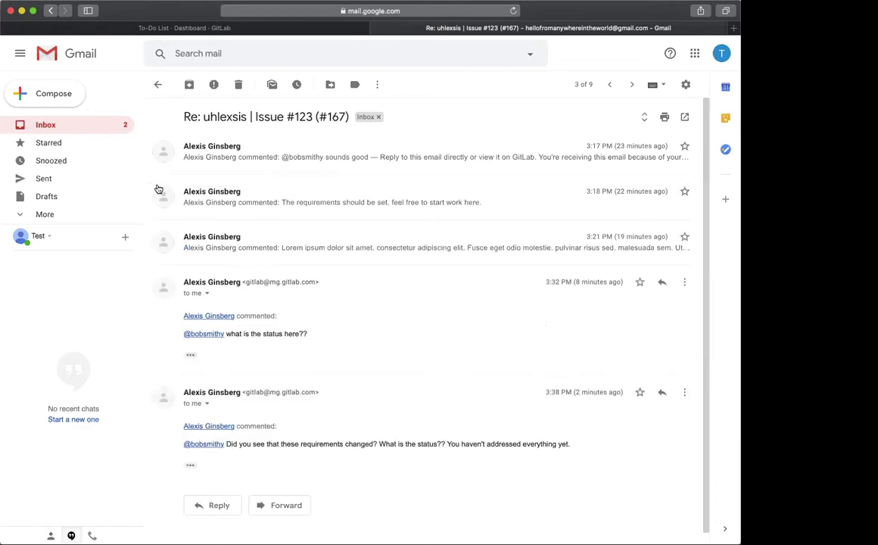
{"action": "left_click", "coordinate": [201, 239]}
{"action": "scroll", "coordinate": [200, 239], "scroll_direction": "down", "scroll_amount": 5}
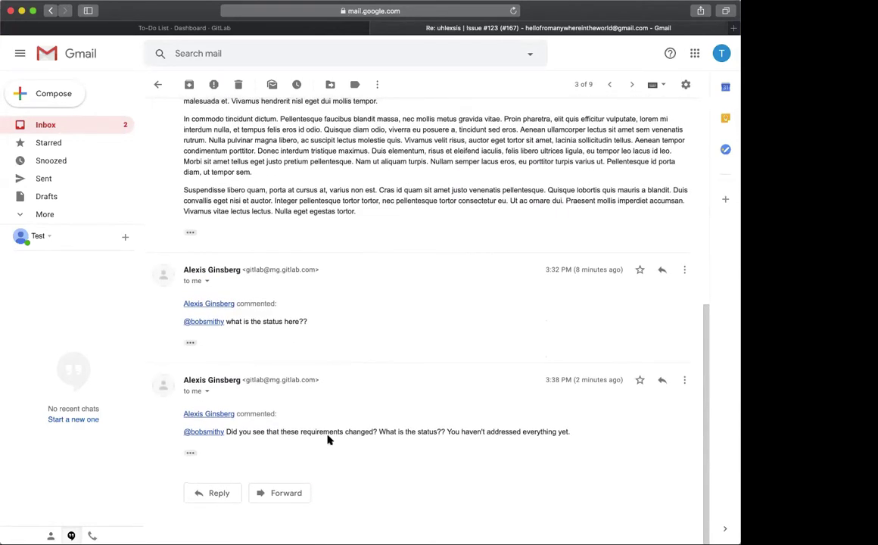
Highlight the latest comment's question, glance at the to-do list, and reveal the email's trimmed footer
{"action": "left_click_drag", "start_coordinate": [288, 428], "coordinate": [561, 429]}
{"action": "left_click", "coordinate": [208, 28]}
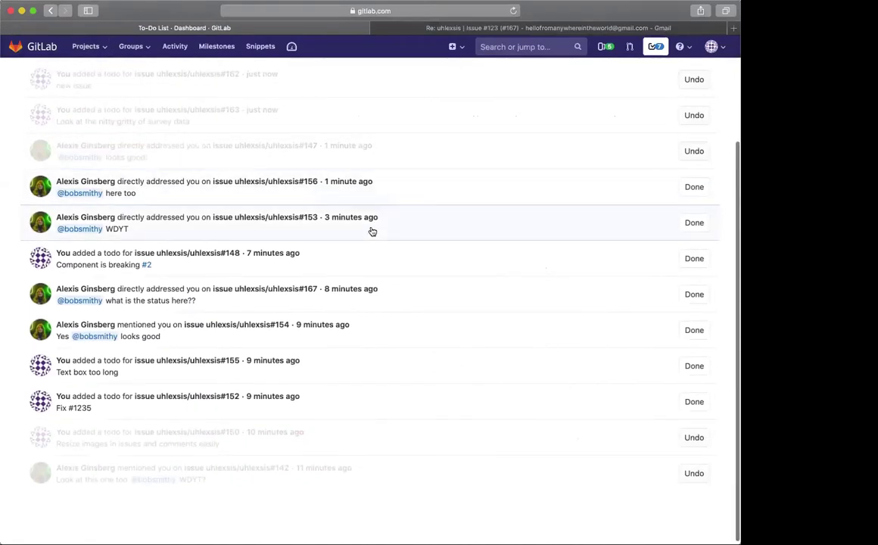
{"action": "scroll", "coordinate": [190, 335], "scroll_direction": "up", "scroll_amount": 4}
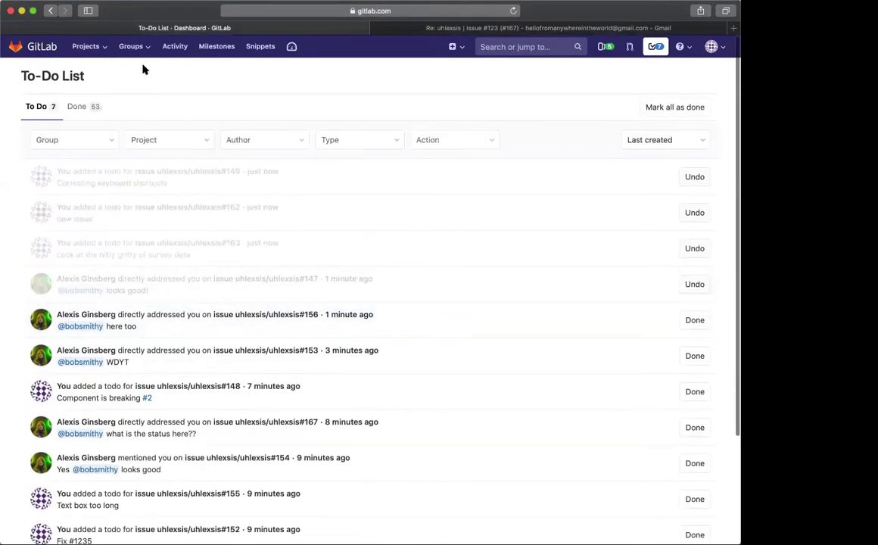
{"action": "left_click", "coordinate": [476, 28]}
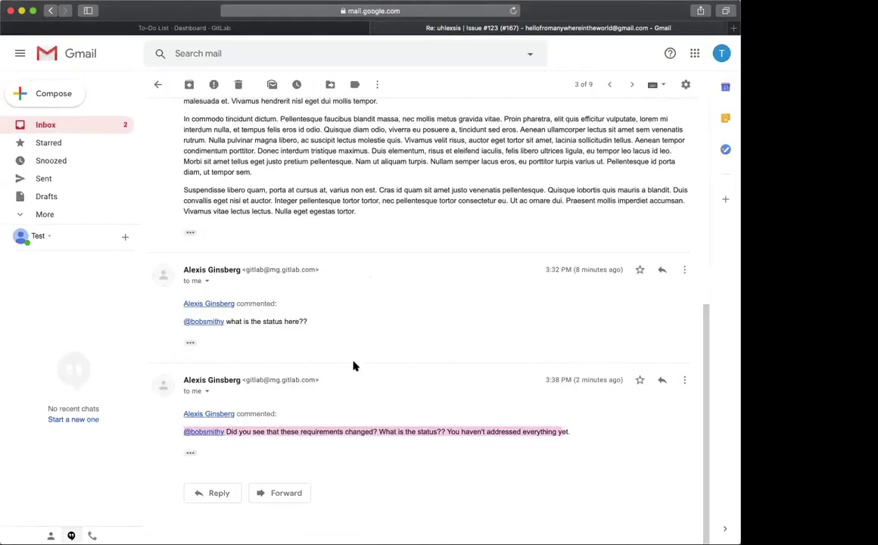
{"action": "left_click", "coordinate": [190, 452]}
Open issue #123 from the email and read through its requirements list and requirements-update comment
{"action": "left_click", "coordinate": [303, 485]}
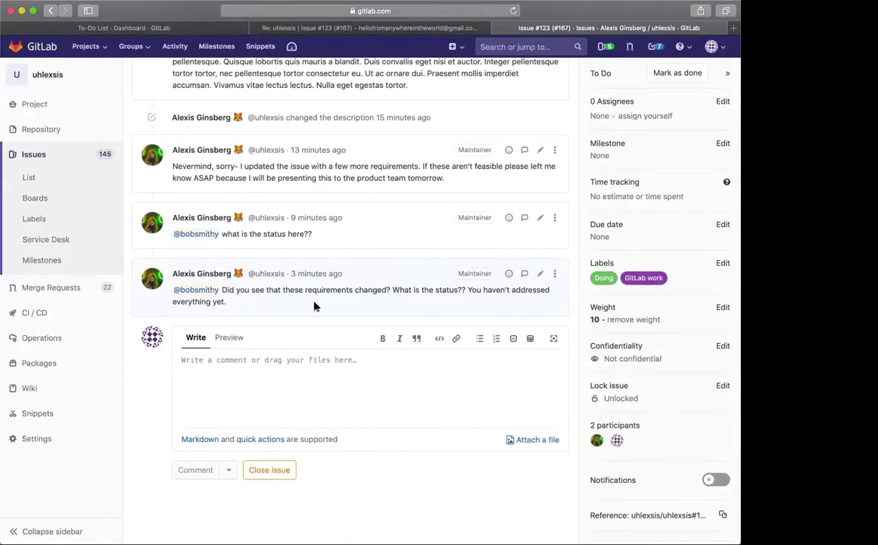
{"action": "scroll", "coordinate": [312, 305], "scroll_direction": "up", "scroll_amount": 3}
{"action": "scroll", "coordinate": [315, 305], "scroll_direction": "up", "scroll_amount": 15}
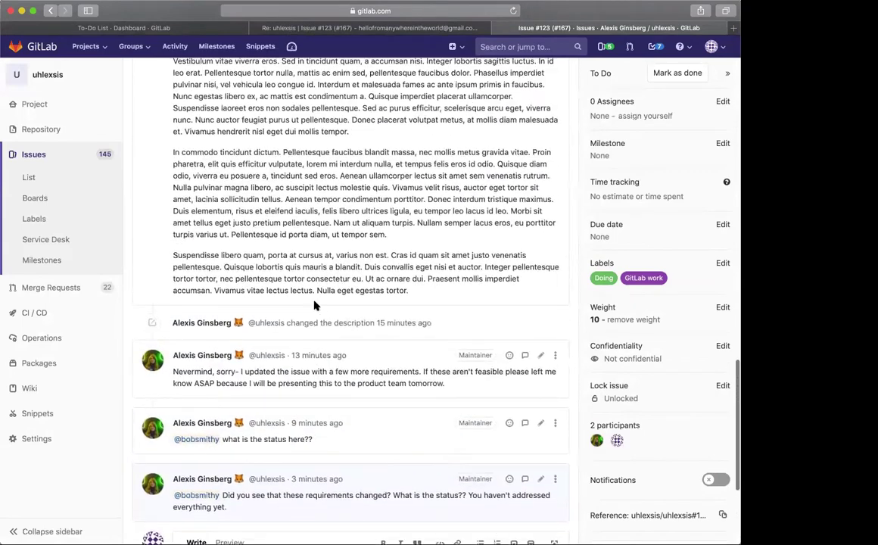
{"action": "scroll", "coordinate": [295, 334], "scroll_direction": "down", "scroll_amount": 6}
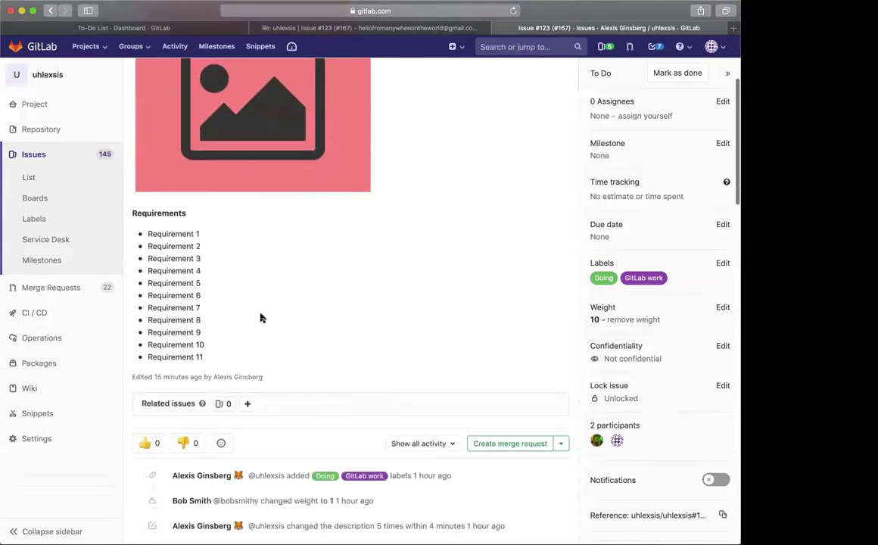
{"action": "scroll", "coordinate": [205, 344], "scroll_direction": "up", "scroll_amount": 1}
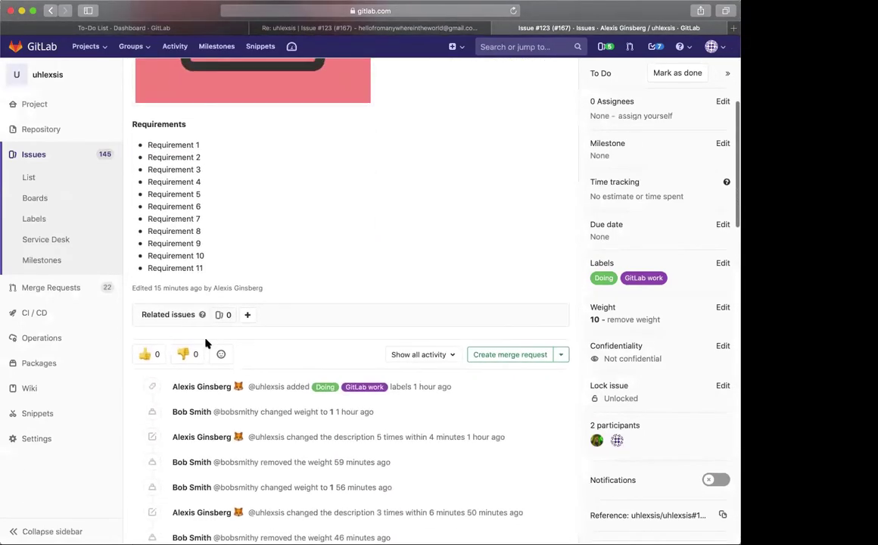
{"action": "scroll", "coordinate": [205, 344], "scroll_direction": "down", "scroll_amount": 20}
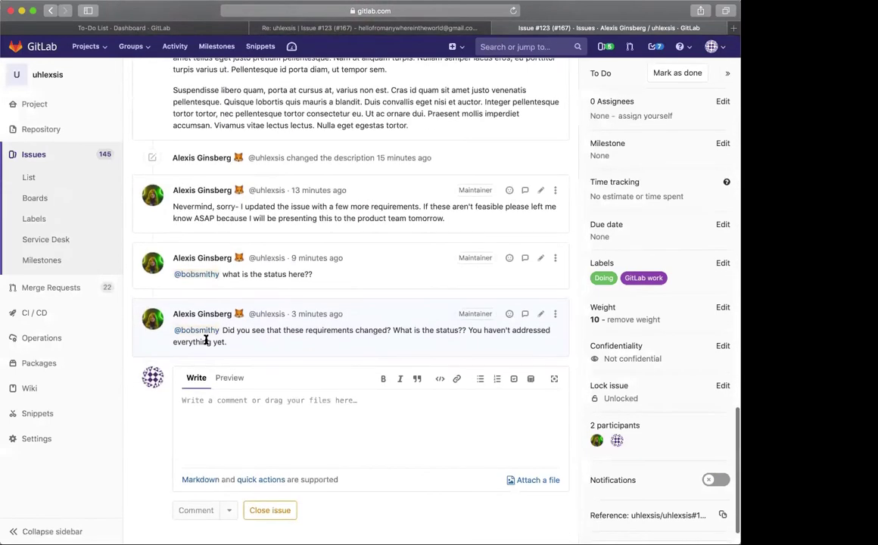
{"action": "scroll", "coordinate": [205, 339], "scroll_direction": "up", "scroll_amount": 4}
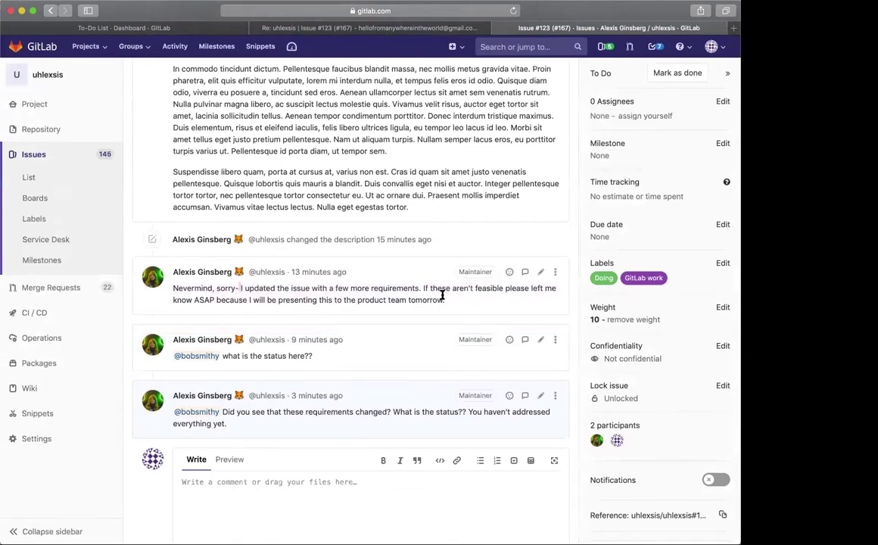
{"action": "left_click_drag", "start_coordinate": [446, 300], "coordinate": [367, 300]}
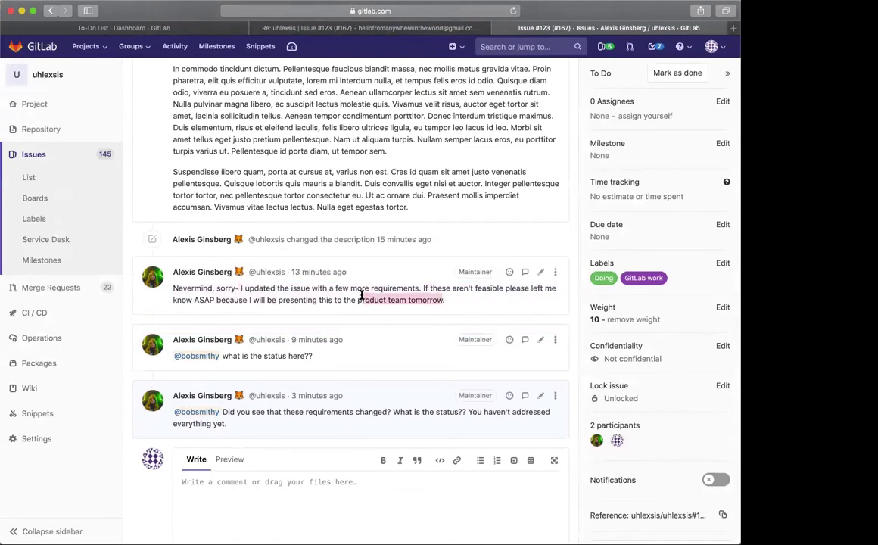
{"action": "triple_click", "coordinate": [361, 295]}
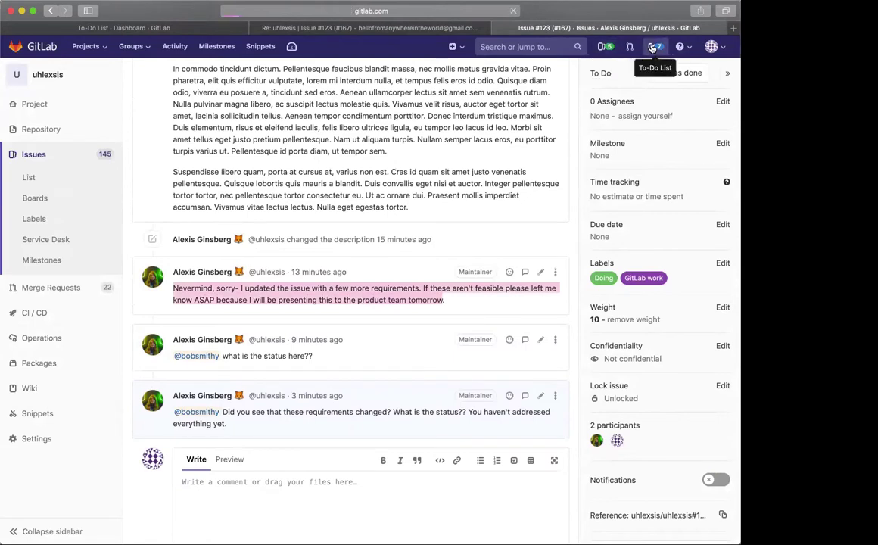
Check the seven pending to-dos in GitLab, then return to the Issue #123 email thread
{"action": "left_click", "coordinate": [652, 47]}
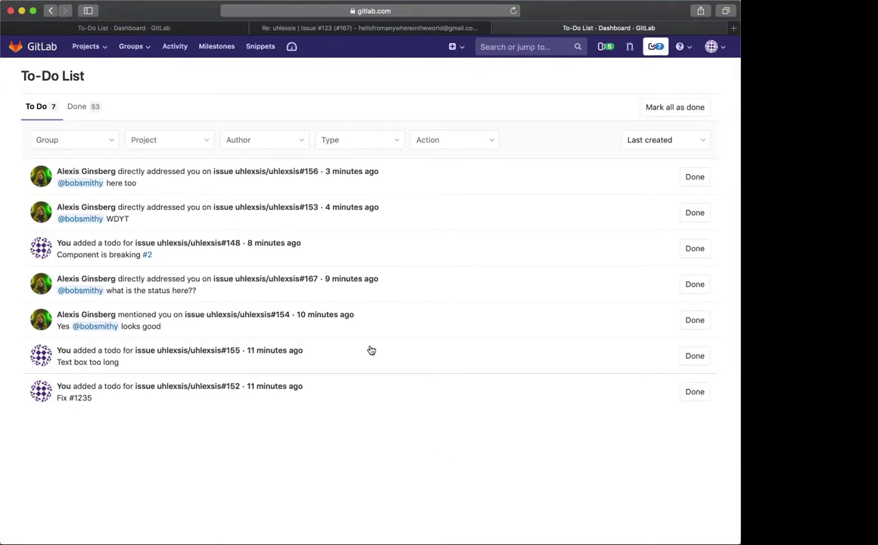
{"action": "left_click", "coordinate": [316, 30]}
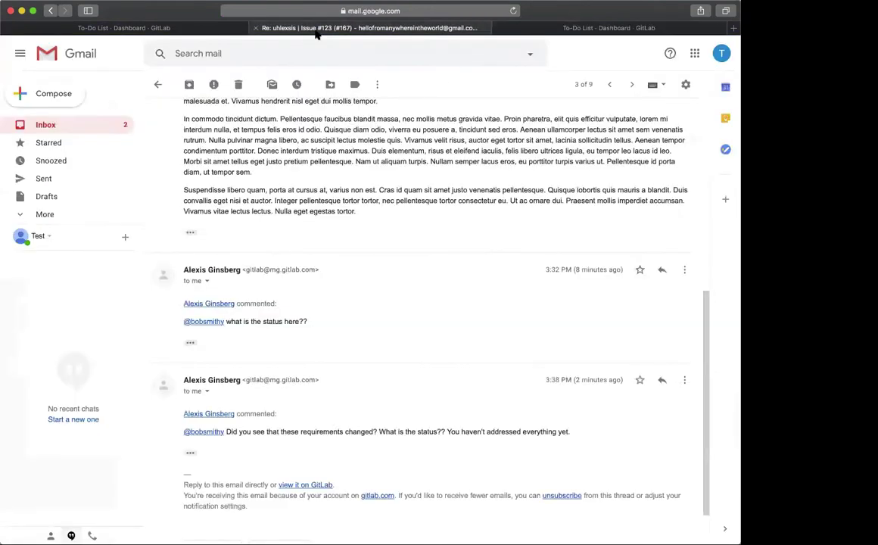
{"action": "left_click", "coordinate": [133, 30]}
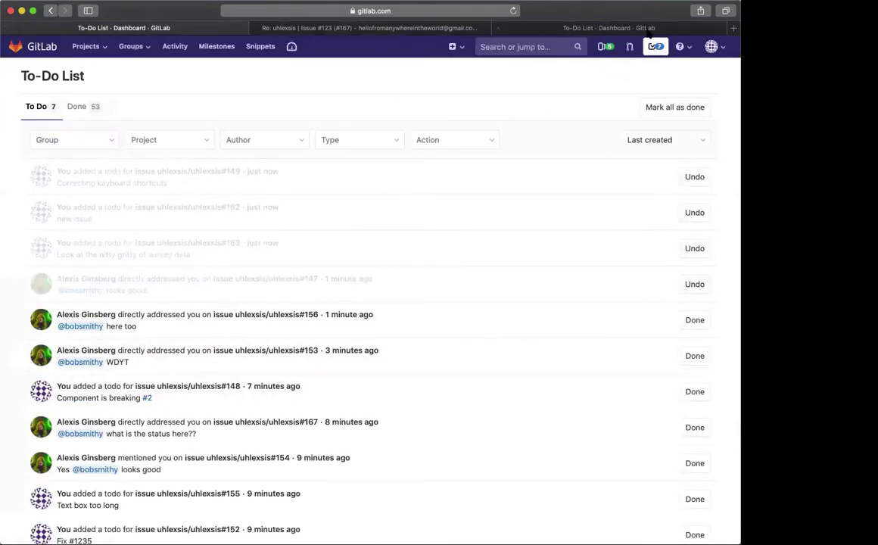
{"action": "left_click", "coordinate": [613, 31]}
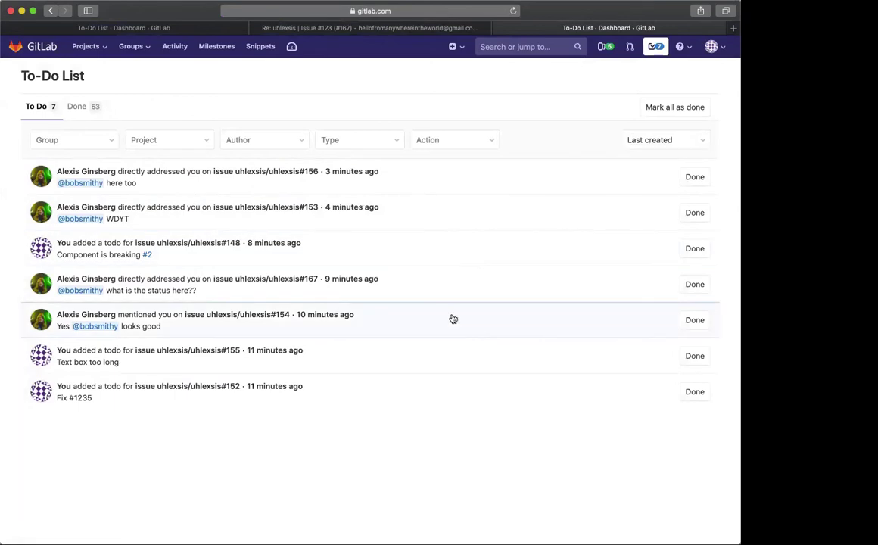
{"action": "left_click", "coordinate": [419, 25]}
{"action": "scroll", "coordinate": [375, 431], "scroll_direction": "down", "scroll_amount": 1}
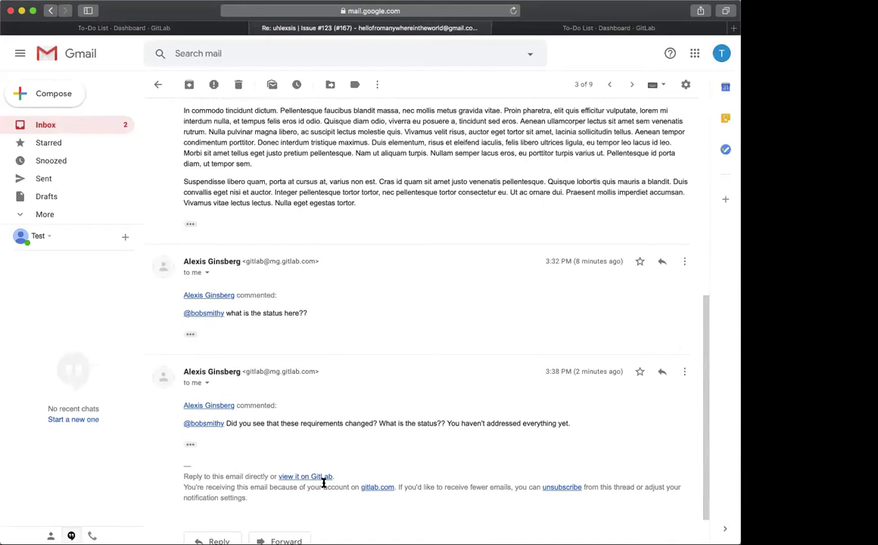
Post 'I will look at this tomorrow.' on issue #123, @-mentioning the issue's author
{"action": "left_click", "coordinate": [324, 477]}
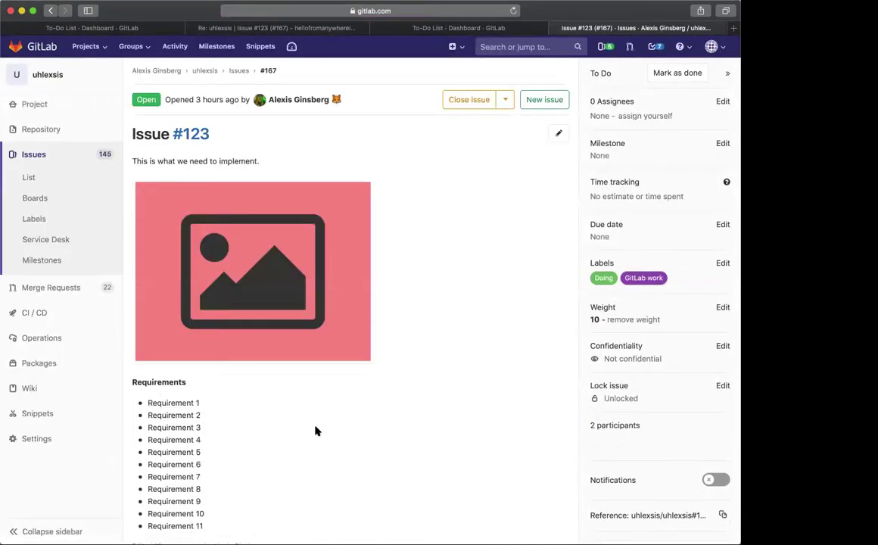
{"action": "left_click", "coordinate": [313, 416]}
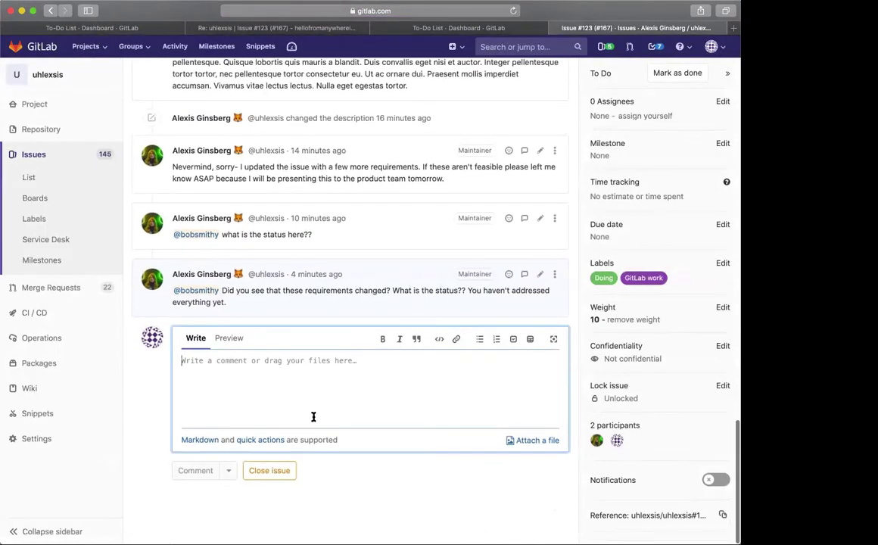
{"action": "type", "text": "@"}
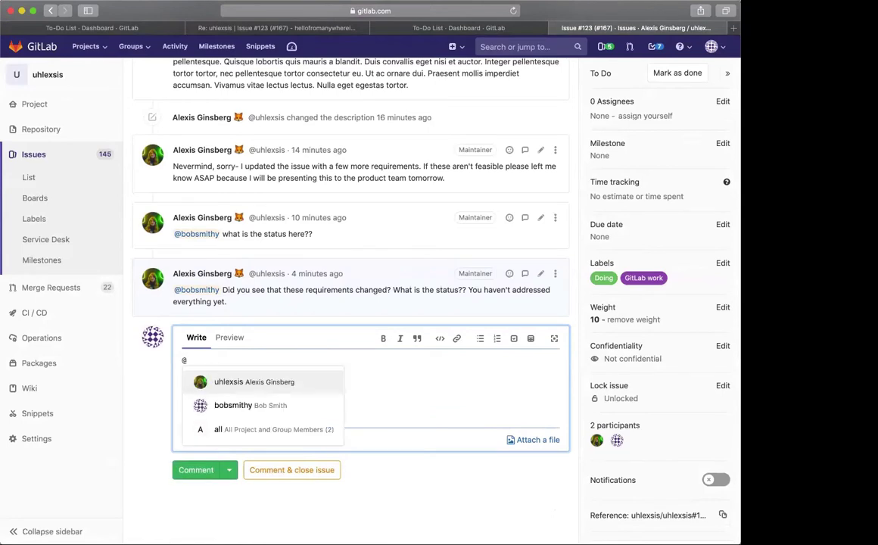
{"action": "type", "text": "uhlex"}
{"action": "left_click", "coordinate": [240, 383]}
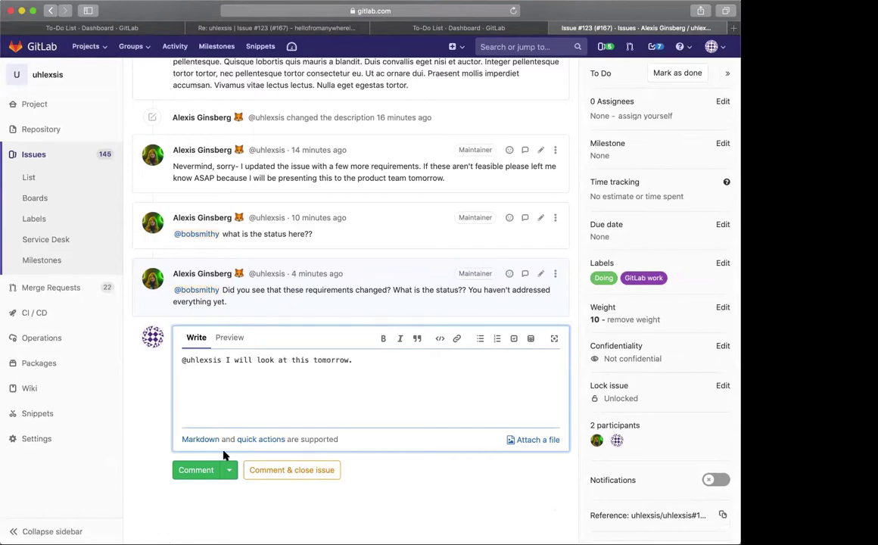
{"action": "left_click", "coordinate": [196, 469]}
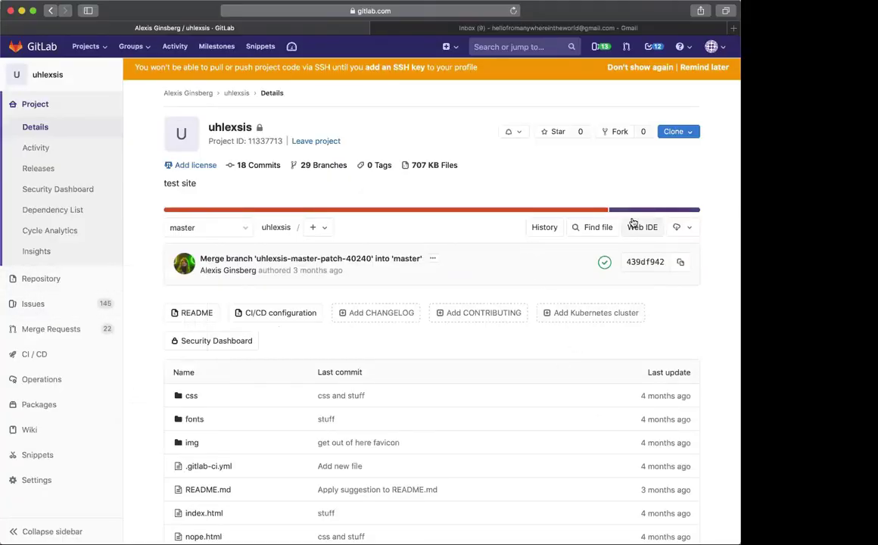
Open the To-Do List and scroll through the pending to-dos
{"action": "scroll", "coordinate": [488, 189], "scroll_direction": "up", "scroll_amount": 1}
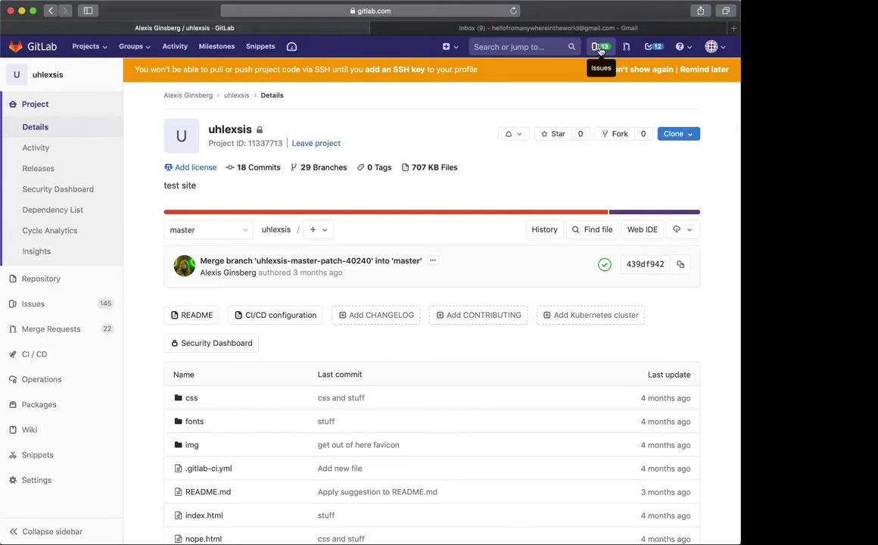
{"action": "left_click", "coordinate": [648, 47]}
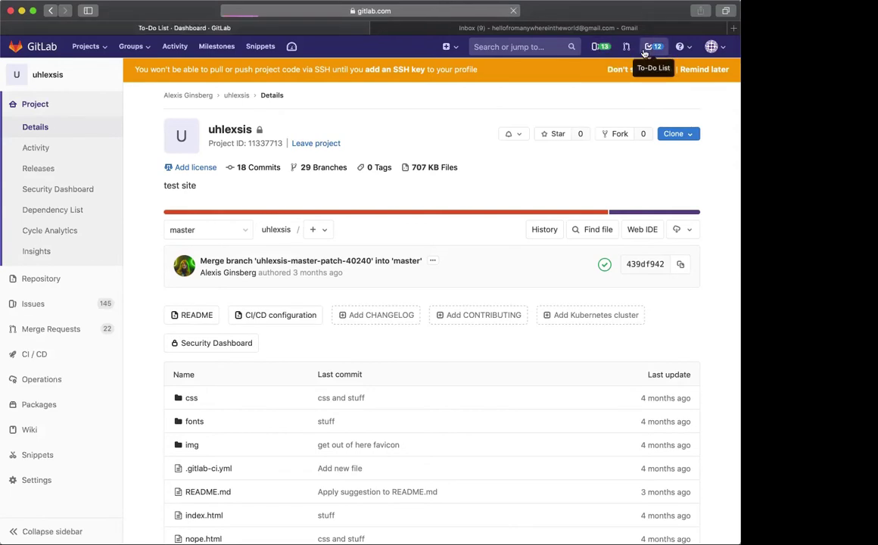
{"action": "scroll", "coordinate": [263, 220], "scroll_direction": "down", "scroll_amount": 3}
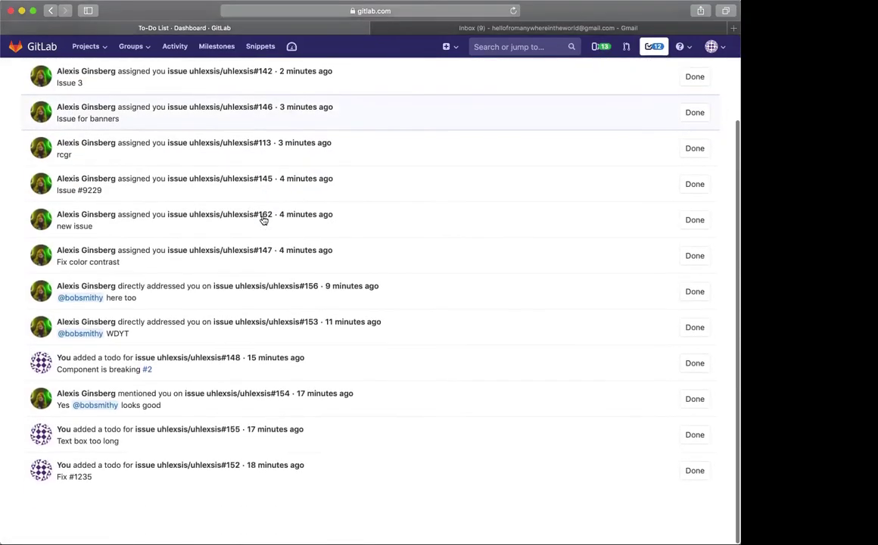
{"action": "scroll", "coordinate": [158, 373], "scroll_direction": "up", "scroll_amount": 2}
{"action": "scroll", "coordinate": [158, 373], "scroll_direction": "up", "scroll_amount": 1}
{"action": "scroll", "coordinate": [156, 358], "scroll_direction": "down", "scroll_amount": 3}
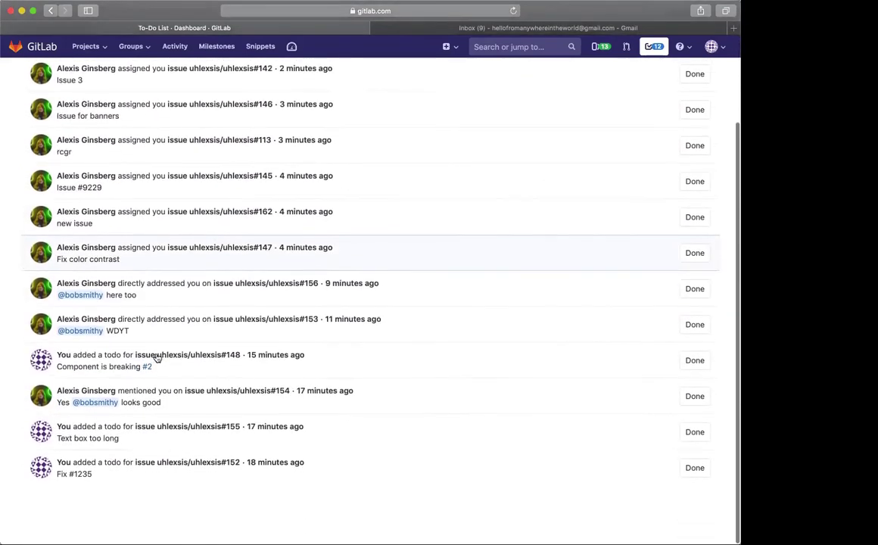
{"action": "scroll", "coordinate": [240, 514], "scroll_direction": "up", "scroll_amount": 2}
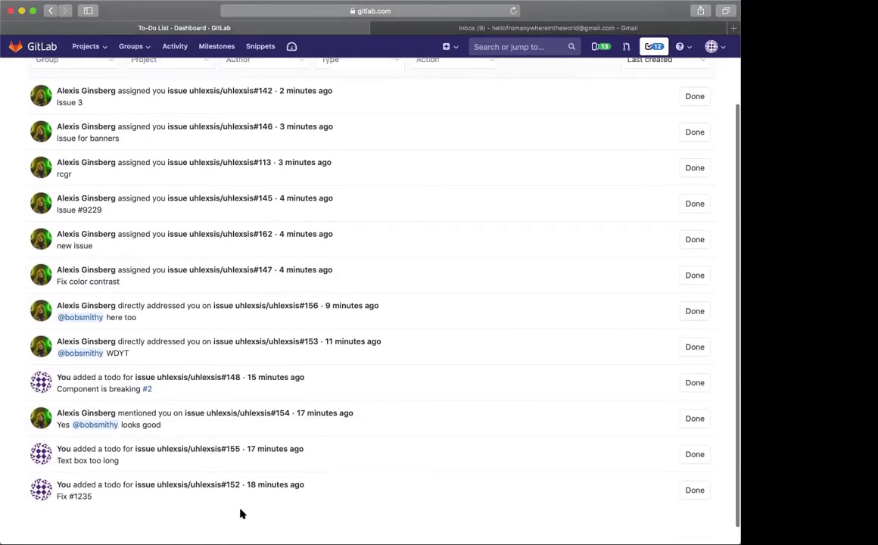
{"action": "scroll", "coordinate": [240, 514], "scroll_direction": "up", "scroll_amount": 2}
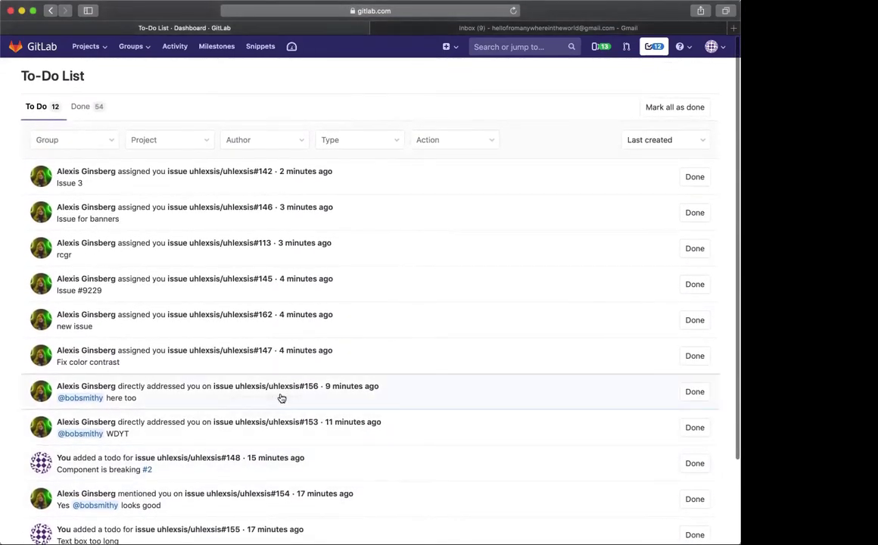
{"action": "scroll", "coordinate": [389, 396], "scroll_direction": "down", "scroll_amount": 4}
{"action": "scroll", "coordinate": [280, 397], "scroll_direction": "up", "scroll_amount": 4}
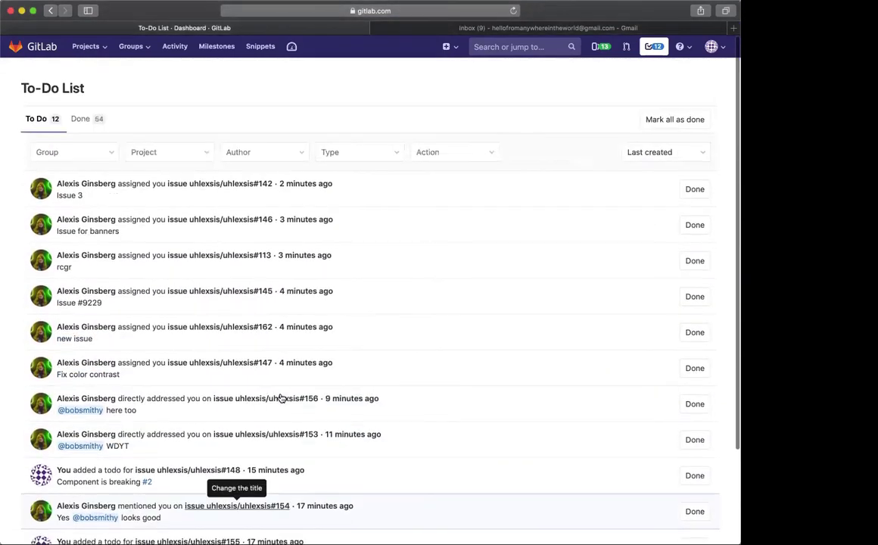
Filter the to-dos by Author to show only those from the issue's author
{"action": "left_click", "coordinate": [64, 141]}
{"action": "left_click", "coordinate": [266, 144]}
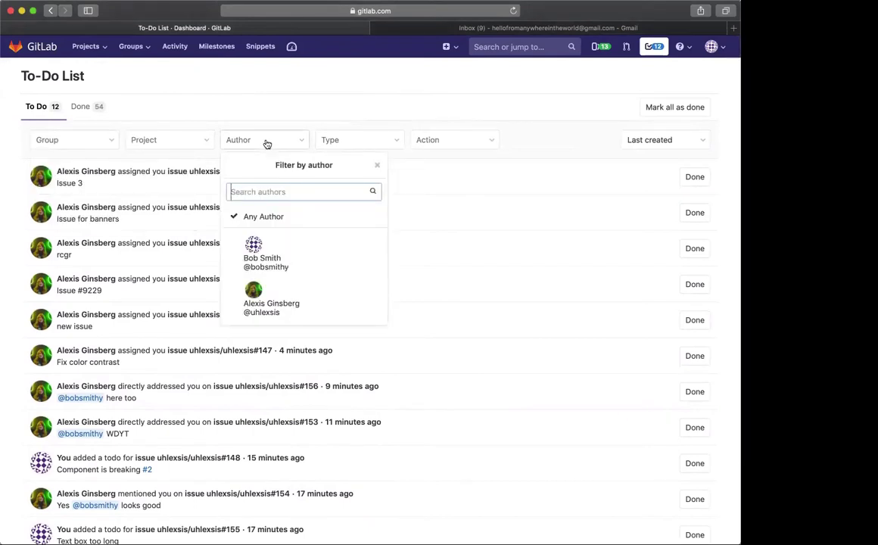
{"action": "left_click", "coordinate": [292, 281]}
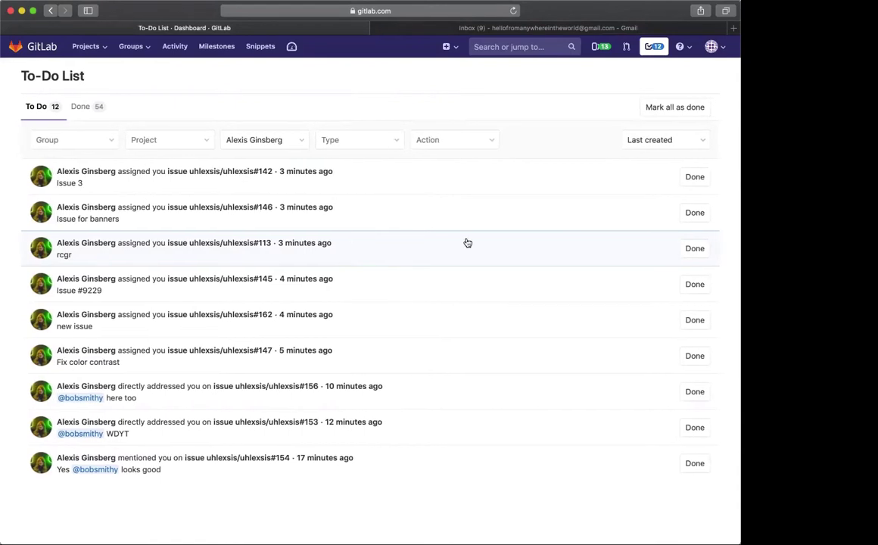
Open the 13 issues assigned to you, scroll through them all, then switch to the Gmail inbox
{"action": "left_click", "coordinate": [600, 46]}
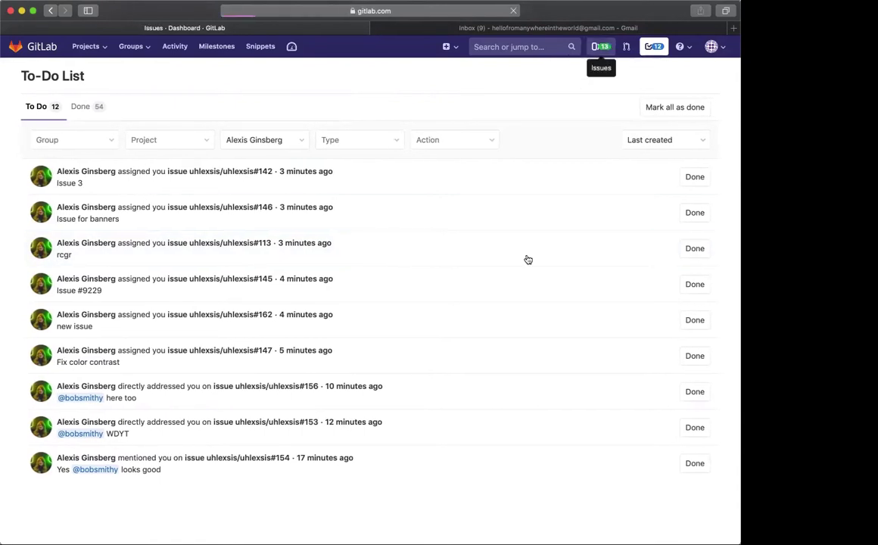
{"action": "scroll", "coordinate": [417, 187], "scroll_direction": "down", "scroll_amount": 4}
{"action": "scroll", "coordinate": [419, 187], "scroll_direction": "up", "scroll_amount": 3}
{"action": "scroll", "coordinate": [420, 187], "scroll_direction": "up", "scroll_amount": 2}
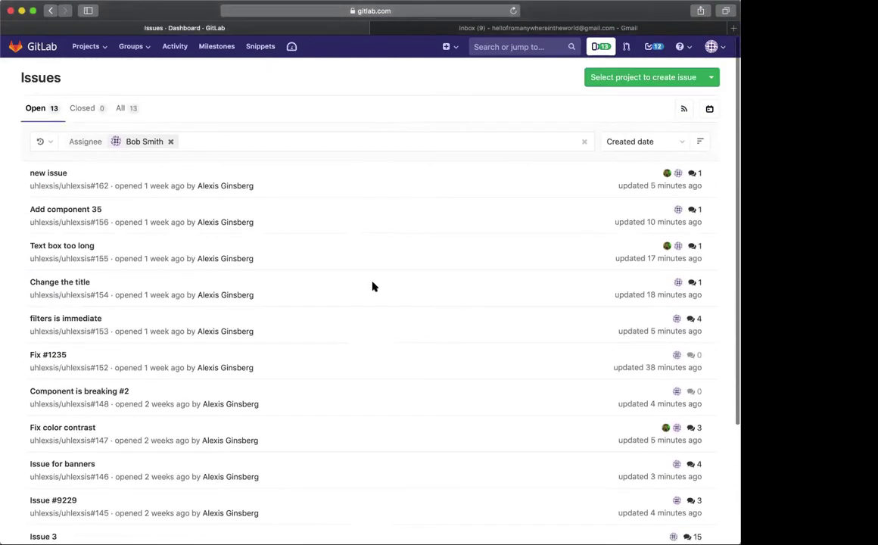
{"action": "scroll", "coordinate": [305, 292], "scroll_direction": "down", "scroll_amount": 2}
{"action": "scroll", "coordinate": [304, 293], "scroll_direction": "down", "scroll_amount": 3}
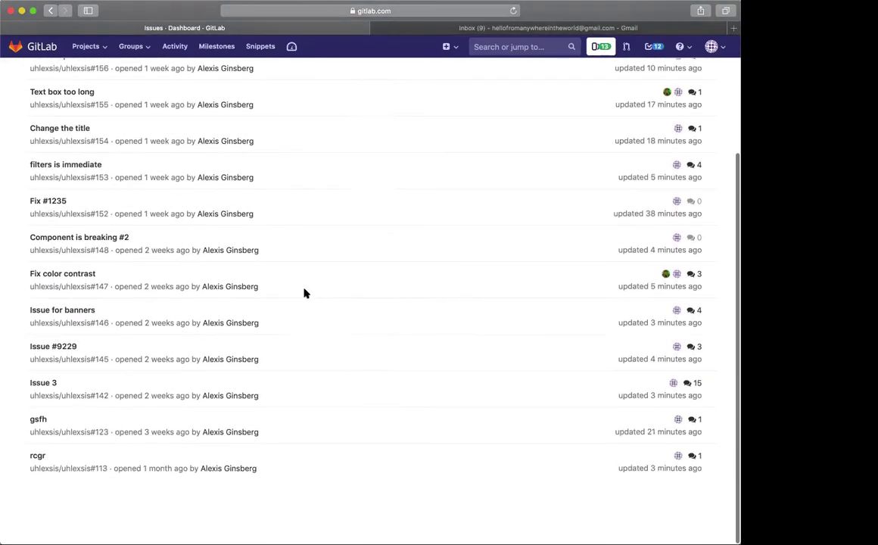
{"action": "scroll", "coordinate": [303, 292], "scroll_direction": "up", "scroll_amount": 1}
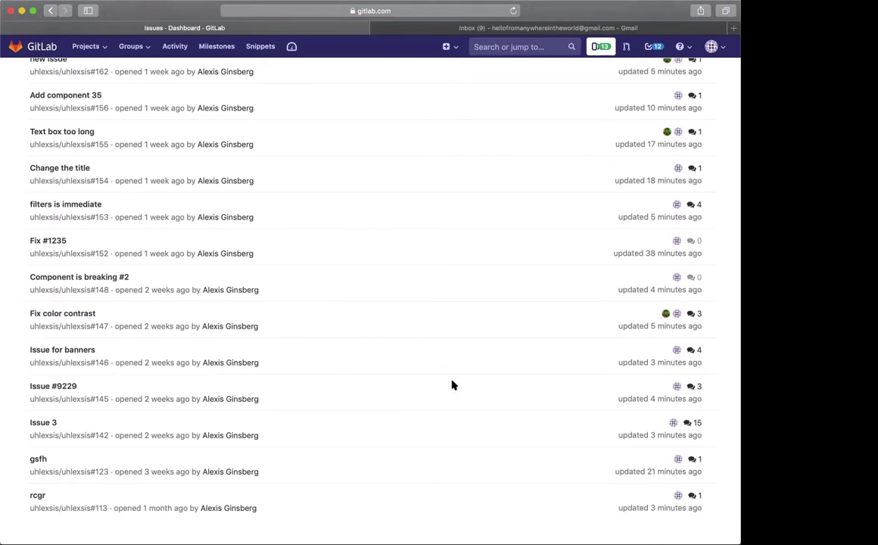
{"action": "scroll", "coordinate": [450, 384], "scroll_direction": "up", "scroll_amount": 1}
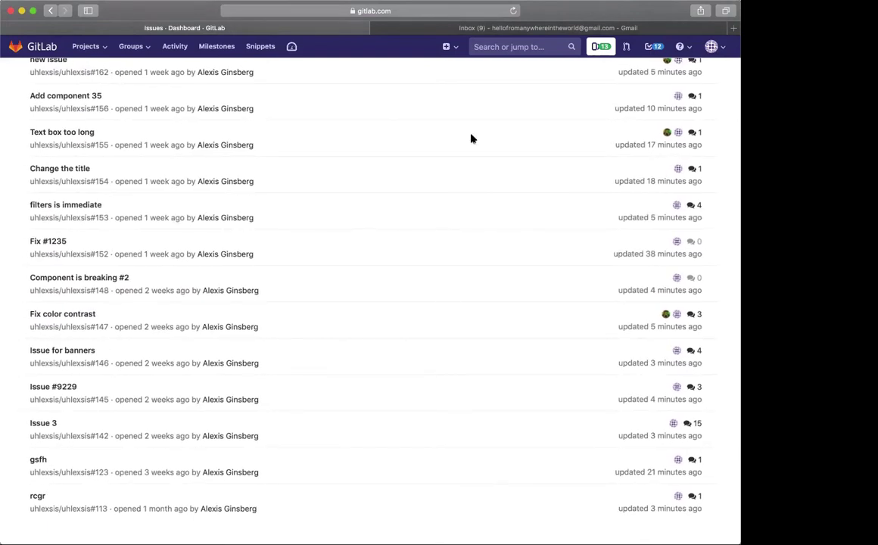
{"action": "left_click", "coordinate": [404, 29]}
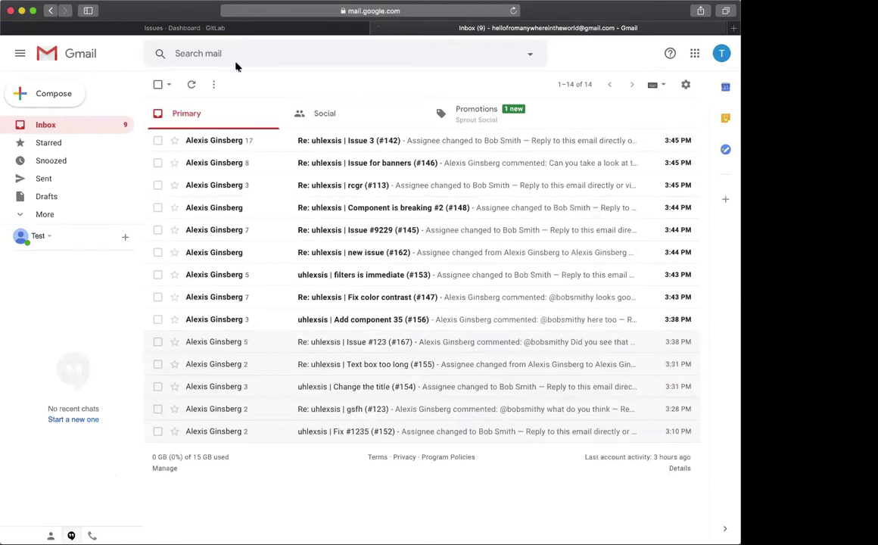
Search Gmail for 'status requirement' and open the Issue #123 (#167) email with its trimmed content expanded
{"action": "left_click", "coordinate": [241, 54]}
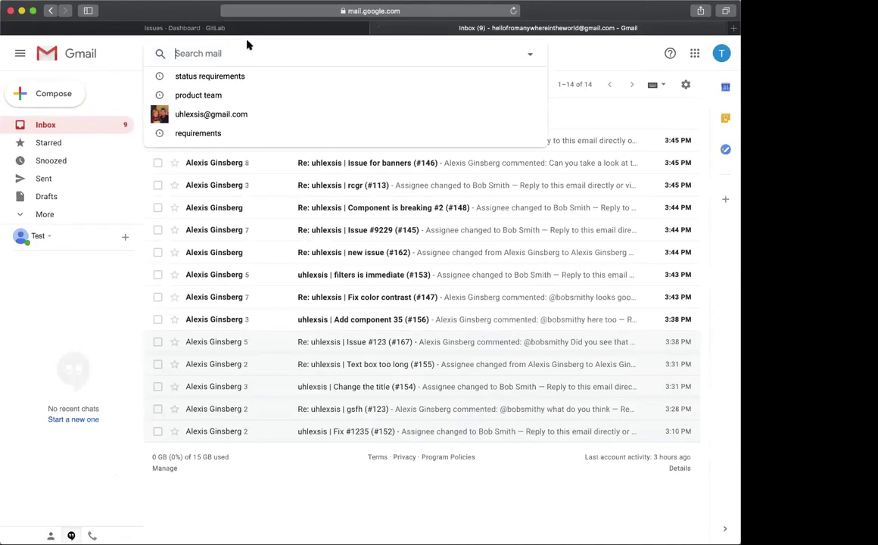
{"action": "type", "text": "s"}
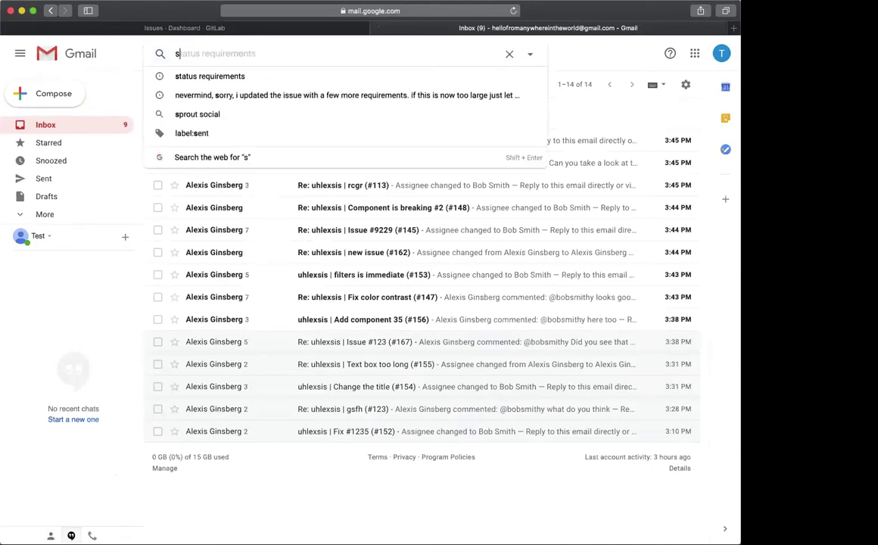
{"action": "type", "text": "tatus requirement"}
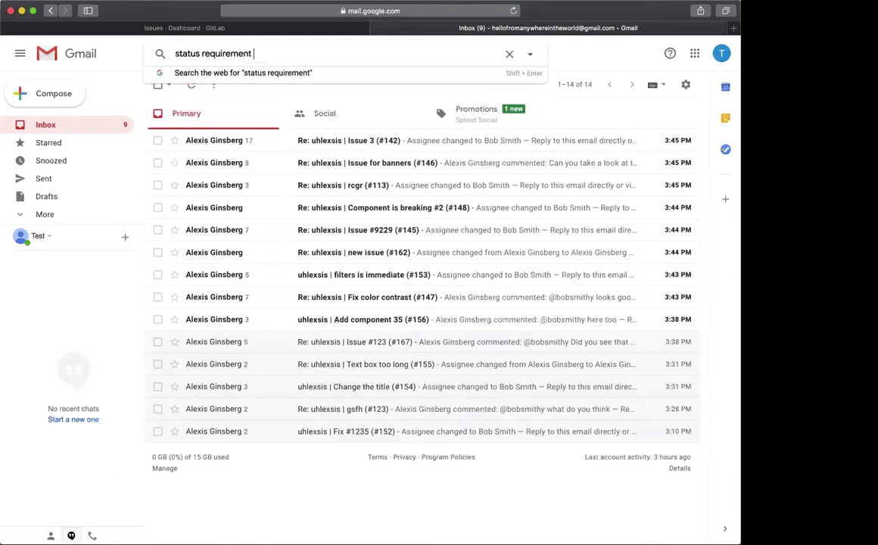
{"action": "key", "text": "Return"}
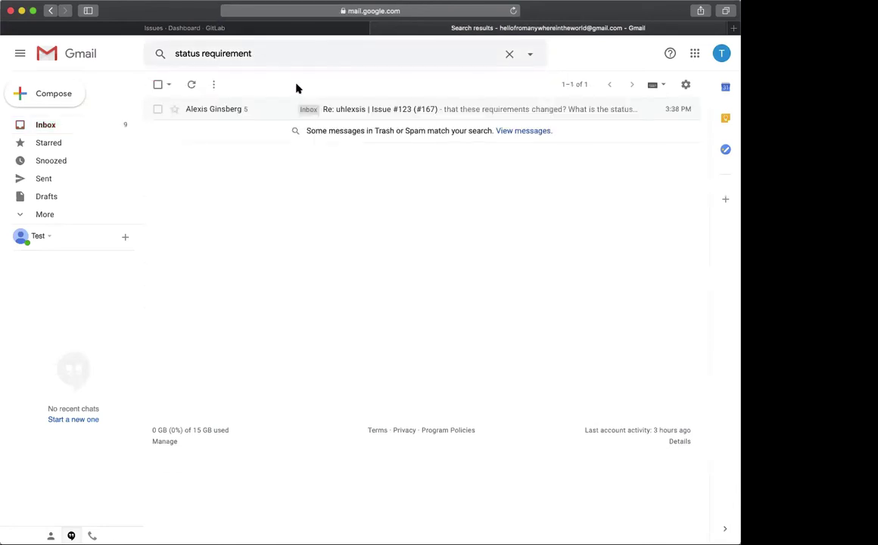
{"action": "left_click", "coordinate": [268, 106]}
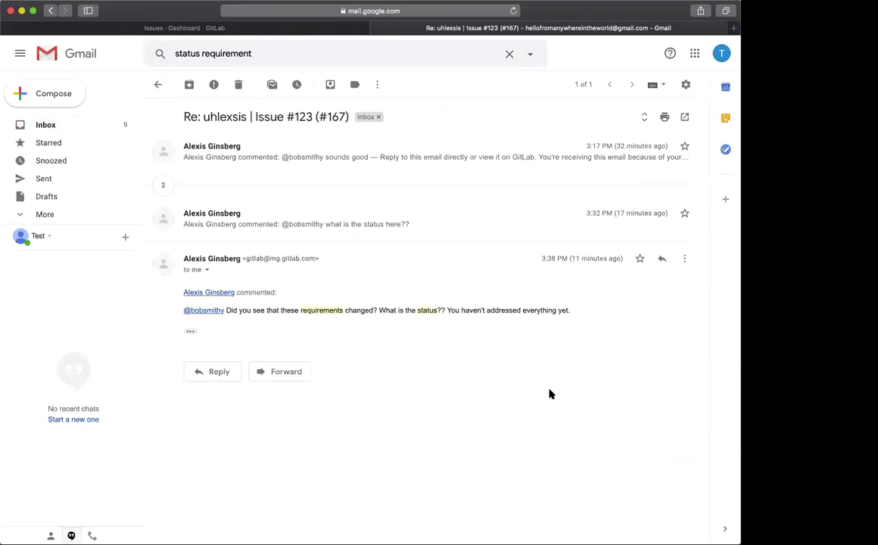
{"action": "left_click", "coordinate": [190, 331]}
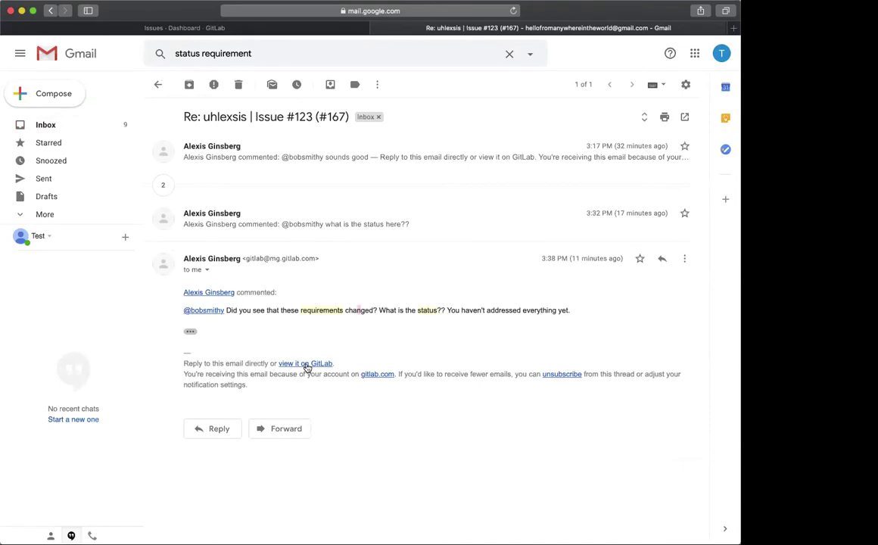
Open Issue #123 on GitLab from the email and clear its weight to None
{"action": "left_click", "coordinate": [309, 364]}
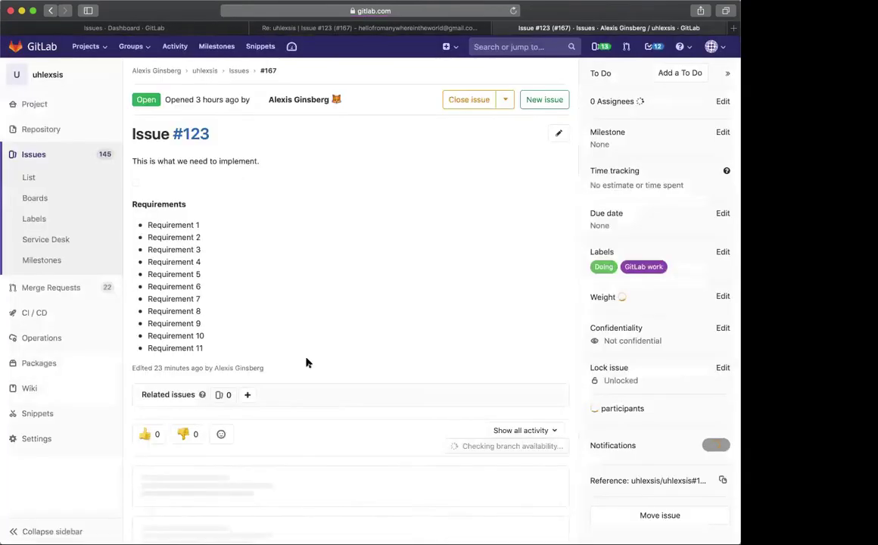
{"action": "scroll", "coordinate": [303, 307], "scroll_direction": "up", "scroll_amount": 5}
{"action": "scroll", "coordinate": [306, 306], "scroll_direction": "down", "scroll_amount": 10}
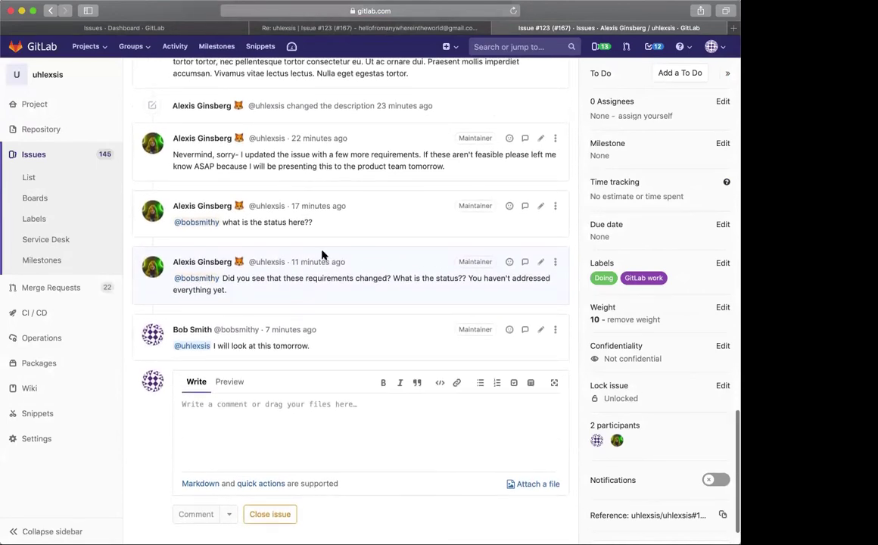
{"action": "scroll", "coordinate": [423, 293], "scroll_direction": "up", "scroll_amount": 10}
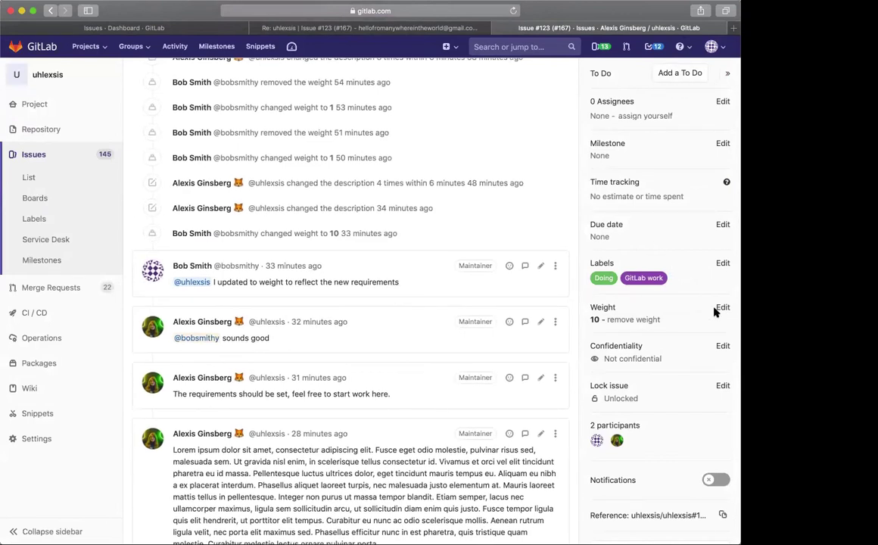
{"action": "left_click", "coordinate": [643, 320]}
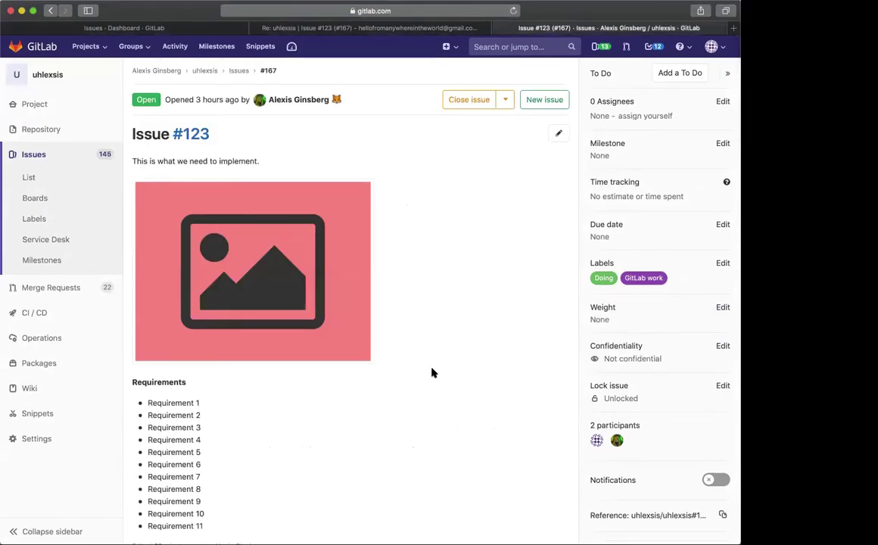
Switch the issue's Notifications toggle back on
{"action": "scroll", "coordinate": [432, 372], "scroll_direction": "down", "scroll_amount": 10}
{"action": "scroll", "coordinate": [434, 370], "scroll_direction": "up", "scroll_amount": 1}
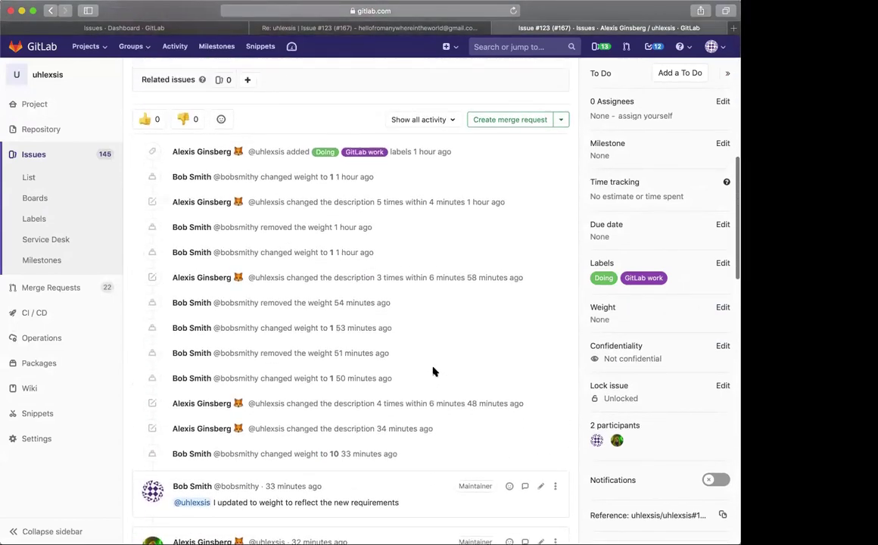
{"action": "scroll", "coordinate": [432, 371], "scroll_direction": "up", "scroll_amount": 10}
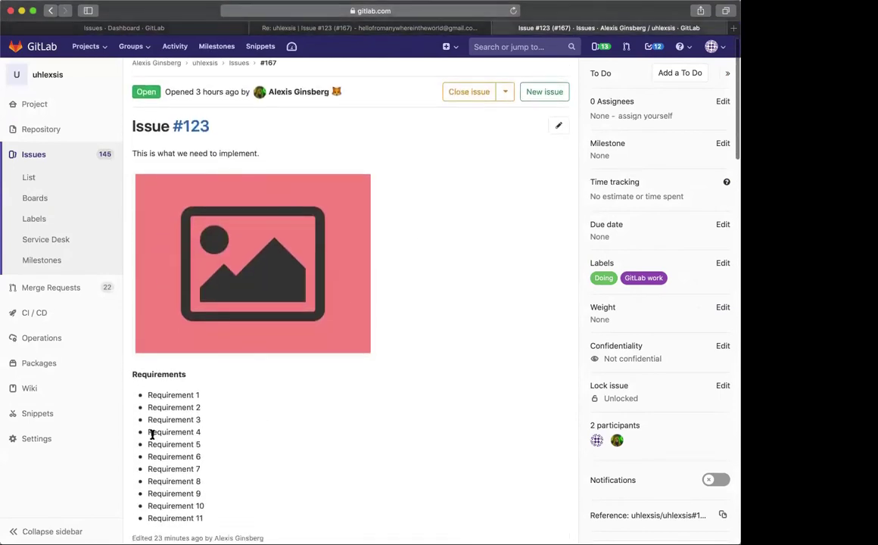
{"action": "scroll", "coordinate": [212, 451], "scroll_direction": "down", "scroll_amount": 1}
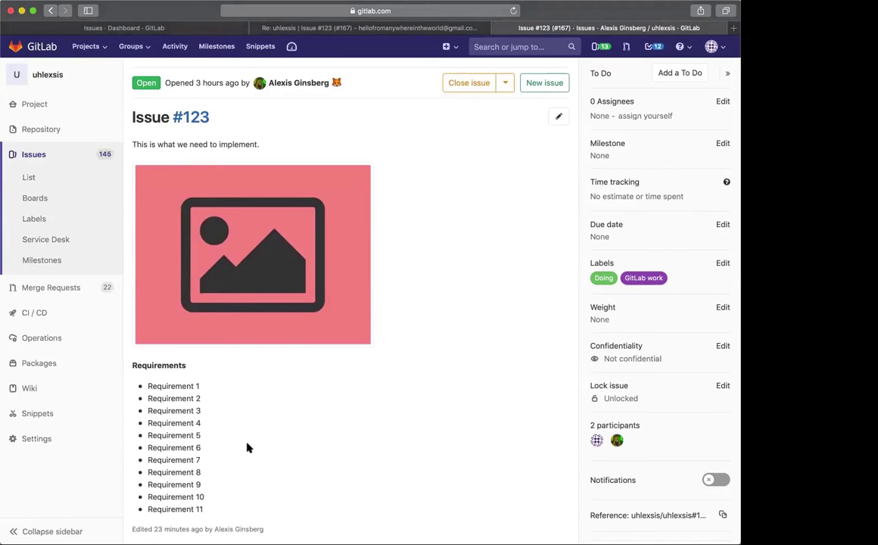
{"action": "scroll", "coordinate": [247, 448], "scroll_direction": "down", "scroll_amount": 10}
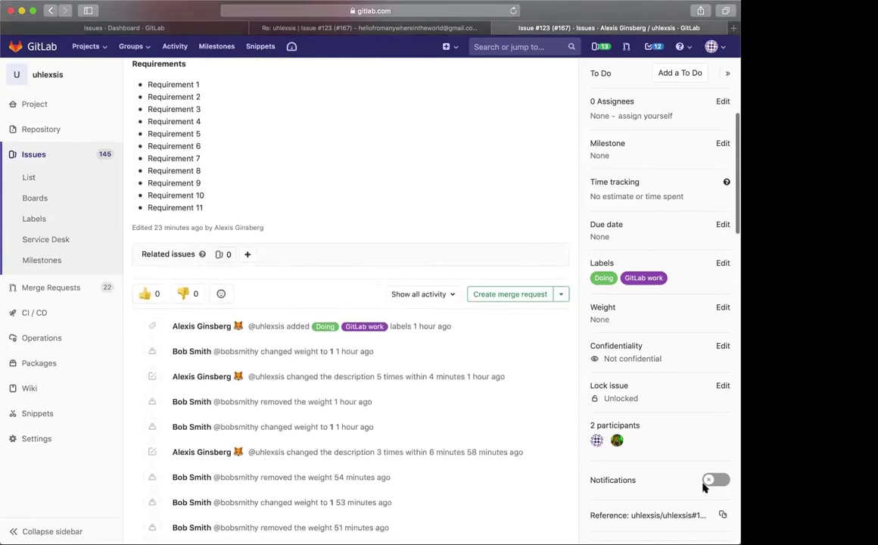
{"action": "scroll", "coordinate": [435, 323], "scroll_direction": "up", "scroll_amount": 4}
{"action": "left_click", "coordinate": [715, 480]}
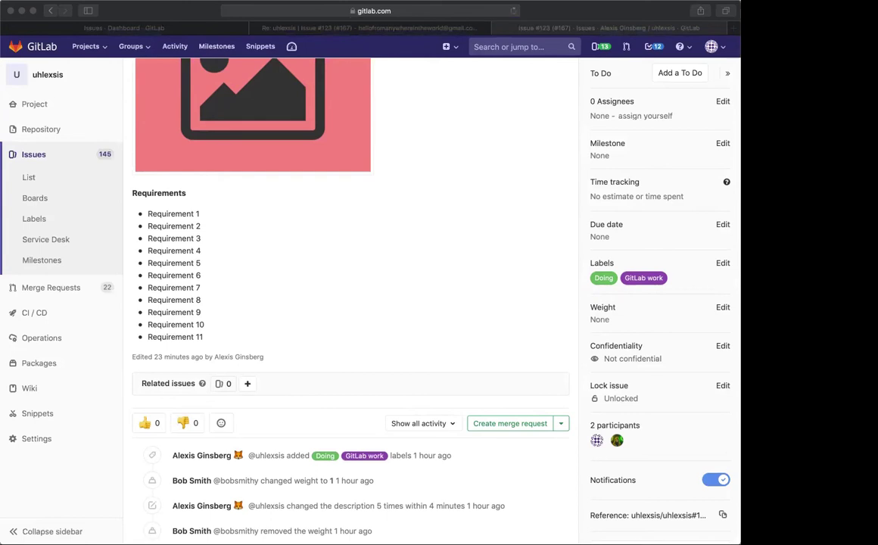
Go back to the Gmail tab and return to the inbox list
{"action": "scroll", "coordinate": [492, 240], "scroll_direction": "up", "scroll_amount": 1}
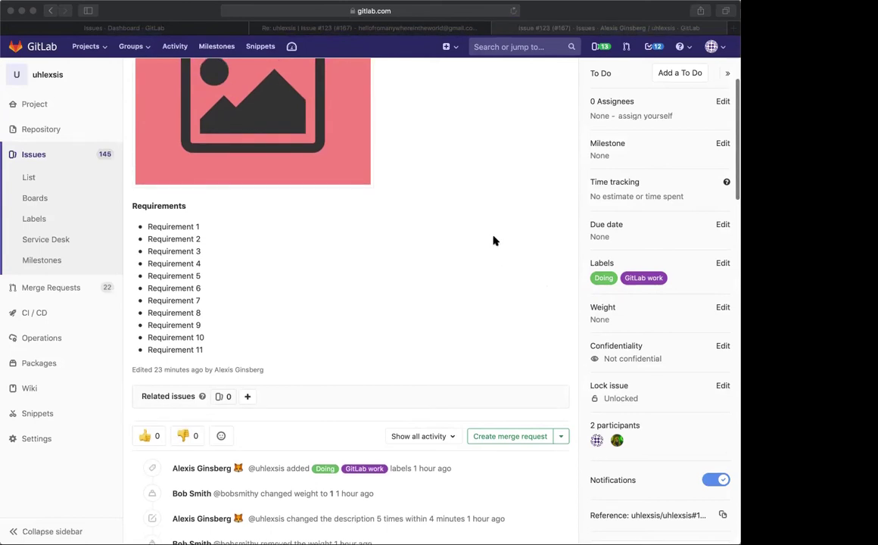
{"action": "left_click", "coordinate": [492, 240]}
{"action": "scroll", "coordinate": [476, 80], "scroll_direction": "up", "scroll_amount": 1}
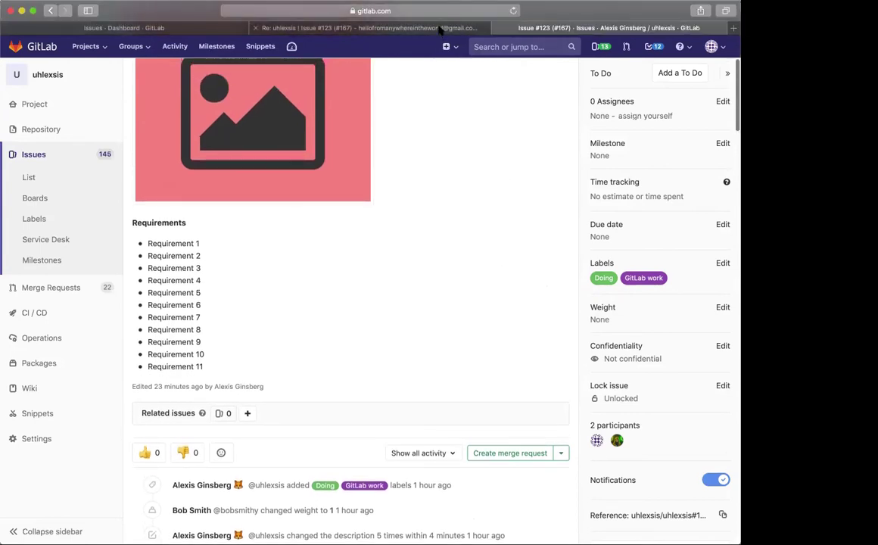
{"action": "left_click", "coordinate": [441, 28]}
{"action": "left_click", "coordinate": [47, 124]}
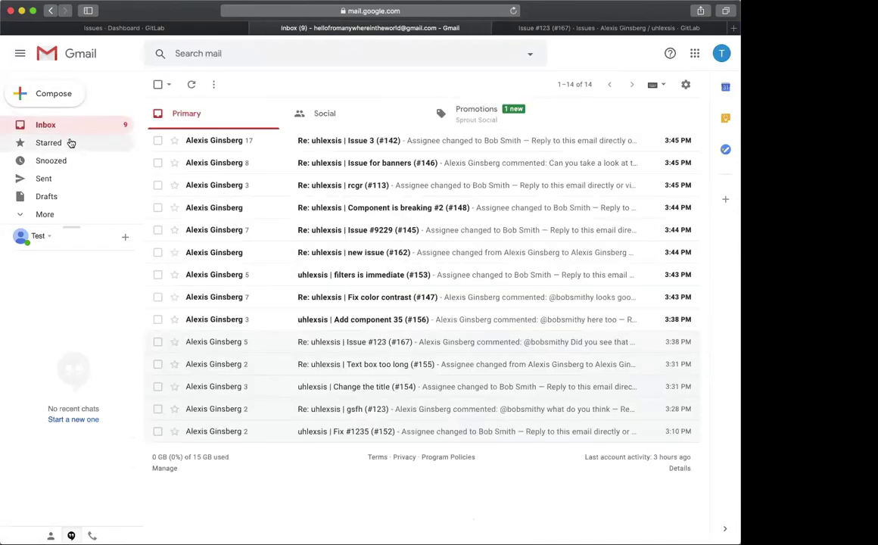
Refresh the inbox and read the new 3:50 PM Issue #123 (#167) email with the lorem ipsum comment
{"action": "left_click", "coordinate": [70, 127]}
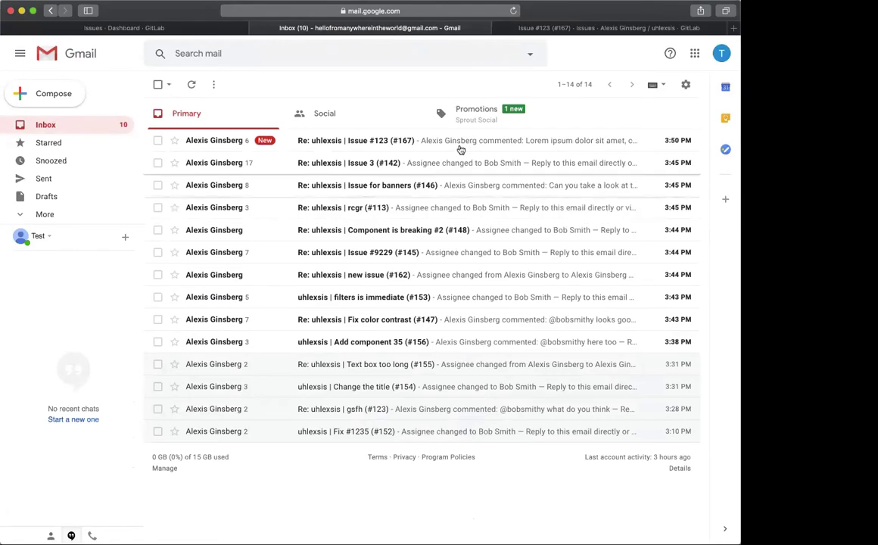
{"action": "left_click", "coordinate": [439, 145]}
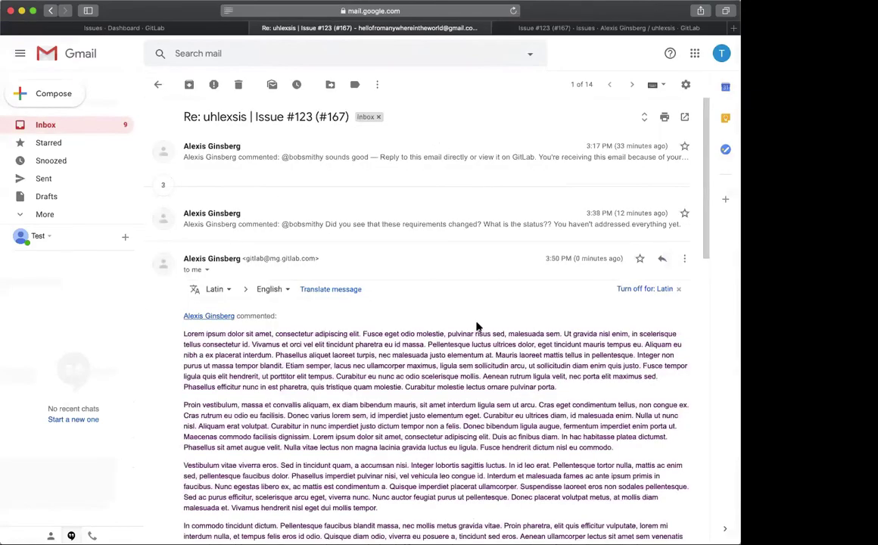
{"action": "scroll", "coordinate": [477, 327], "scroll_direction": "down", "scroll_amount": 15}
{"action": "scroll", "coordinate": [477, 326], "scroll_direction": "down", "scroll_amount": 2}
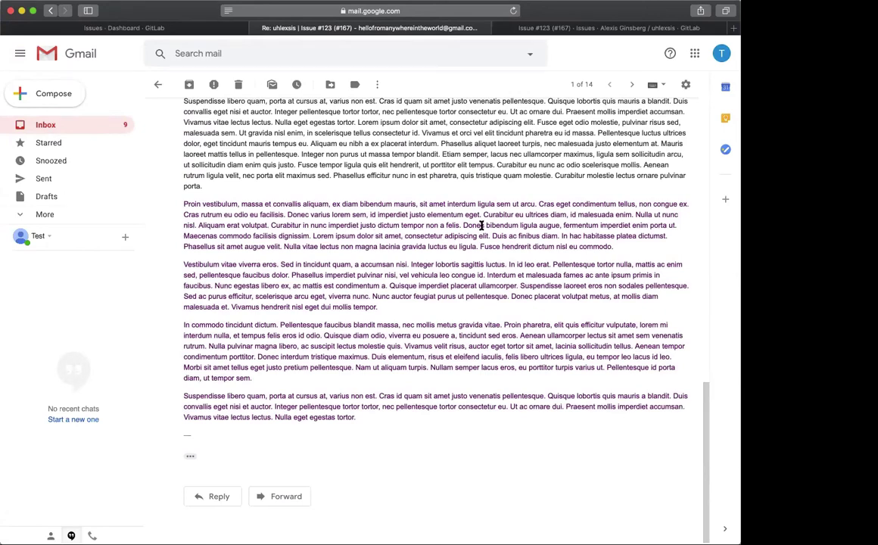
{"action": "scroll", "coordinate": [479, 223], "scroll_direction": "up", "scroll_amount": 15}
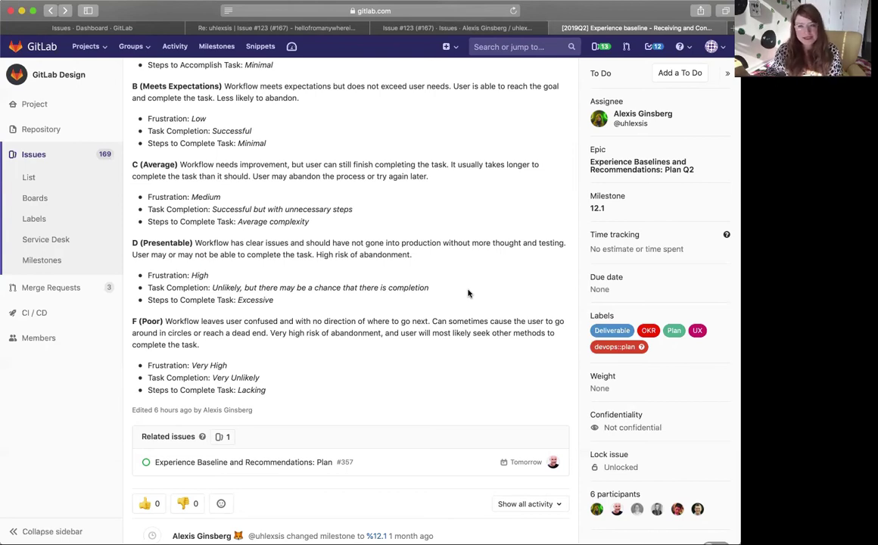
{"action": "scroll", "coordinate": [187, 238], "scroll_direction": "up", "scroll_amount": 2}
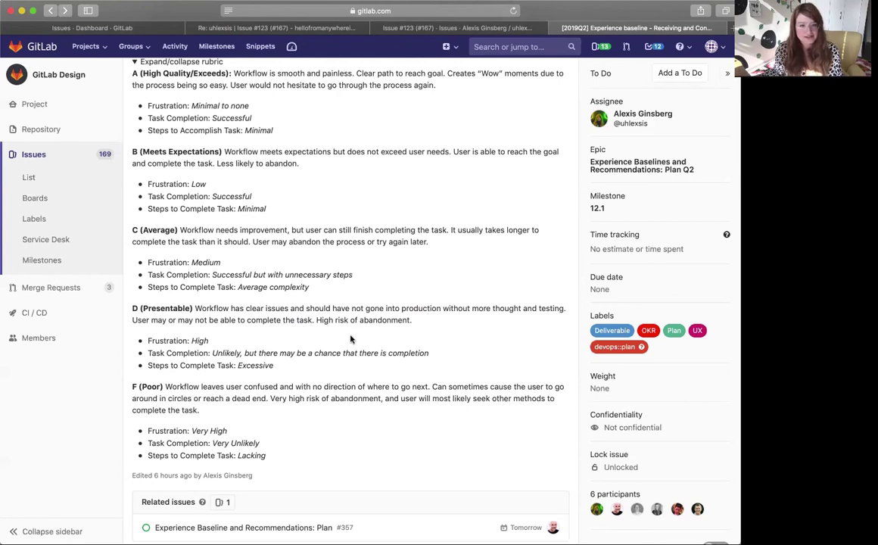
{"action": "scroll", "coordinate": [435, 321], "scroll_direction": "down", "scroll_amount": 1}
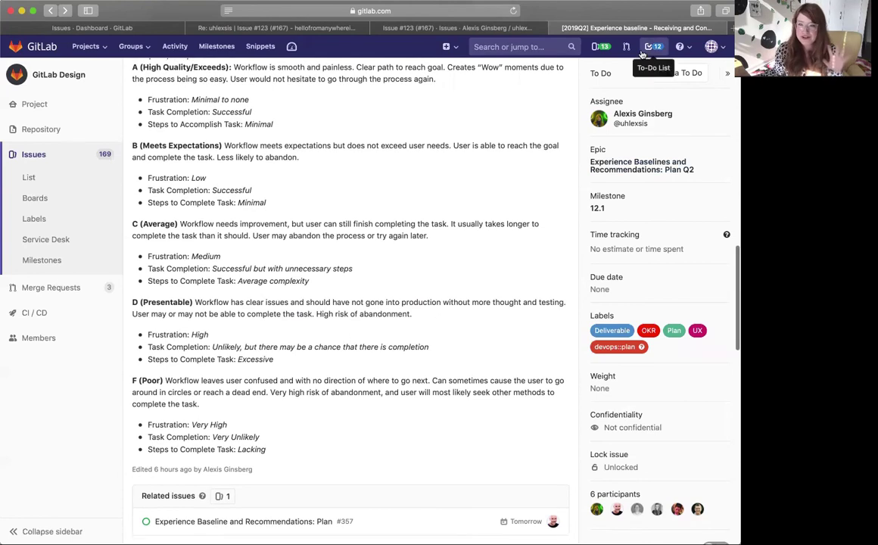